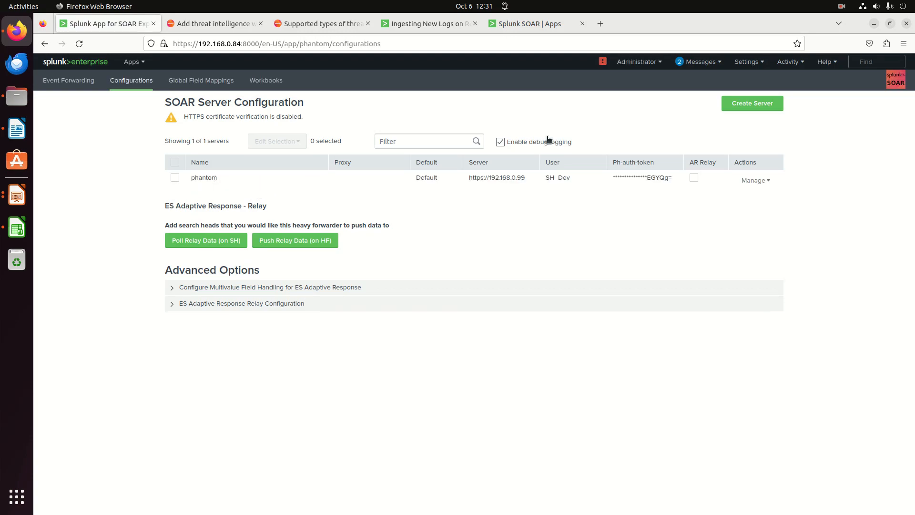
Examine the fields of the blank new server form, leaving without adding a server.
click(751, 104)
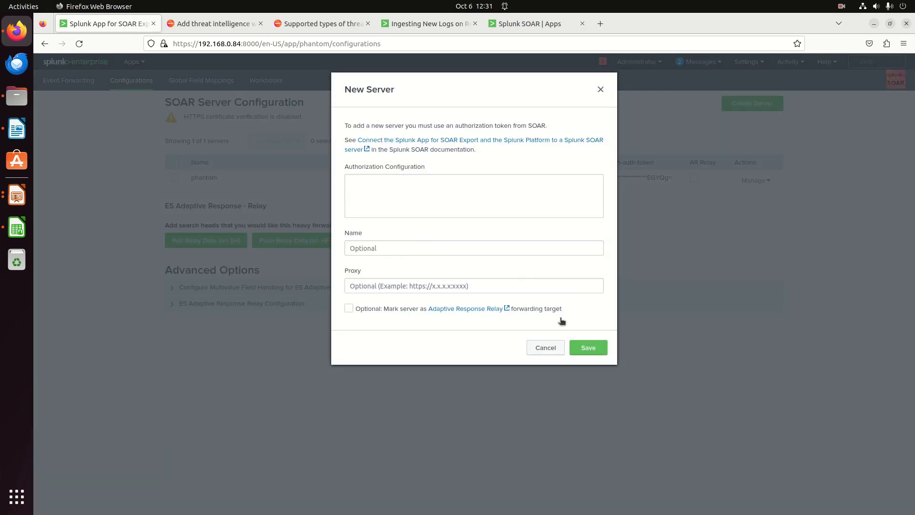
click(546, 349)
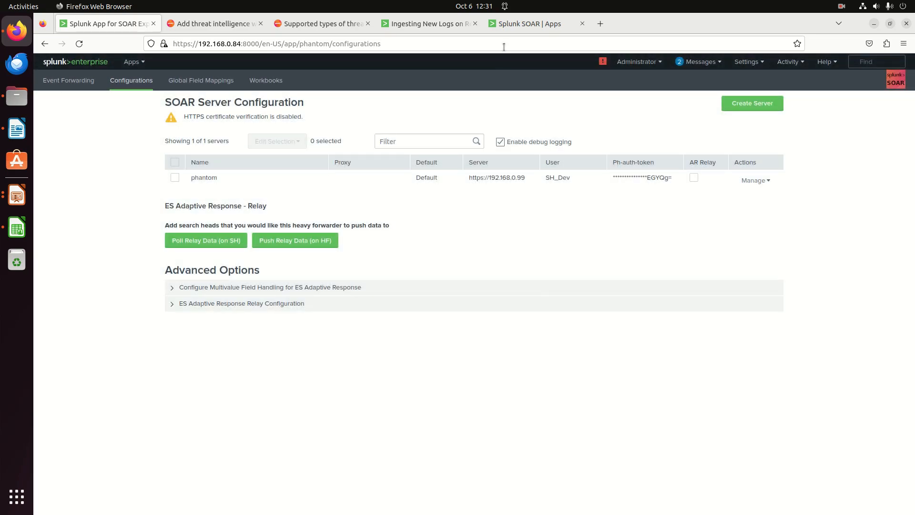
Switch to Splunk SOAR and open the Users page in its administration settings.
click(526, 28)
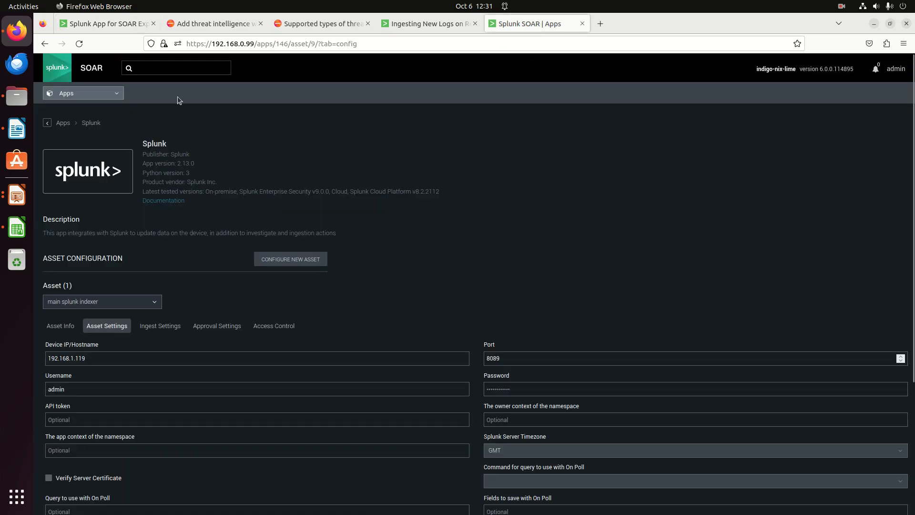
click(98, 93)
click(70, 236)
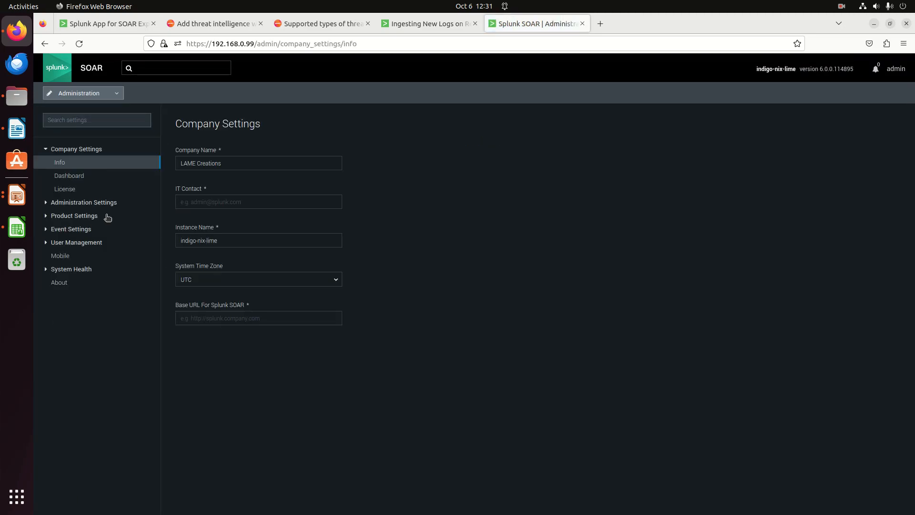
click(66, 244)
click(70, 254)
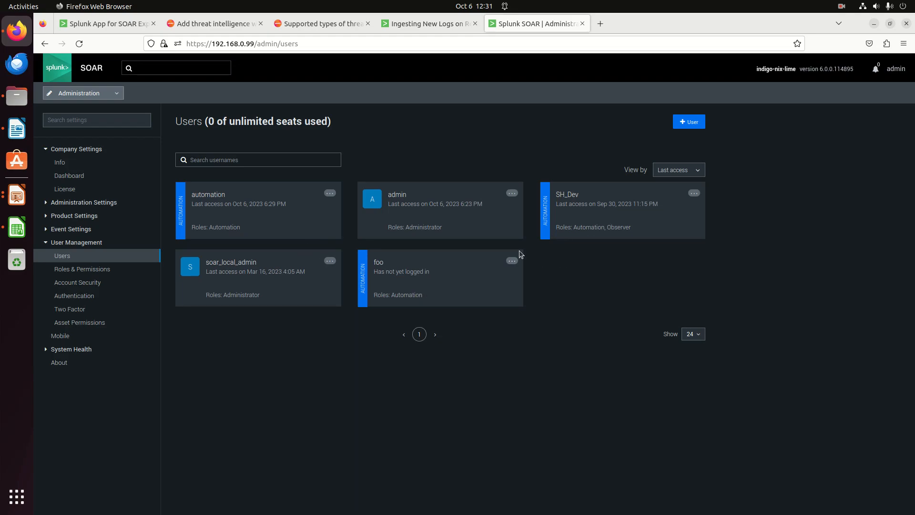
Examine the user creation form for the Automation user type, leaving without creating a user.
click(688, 125)
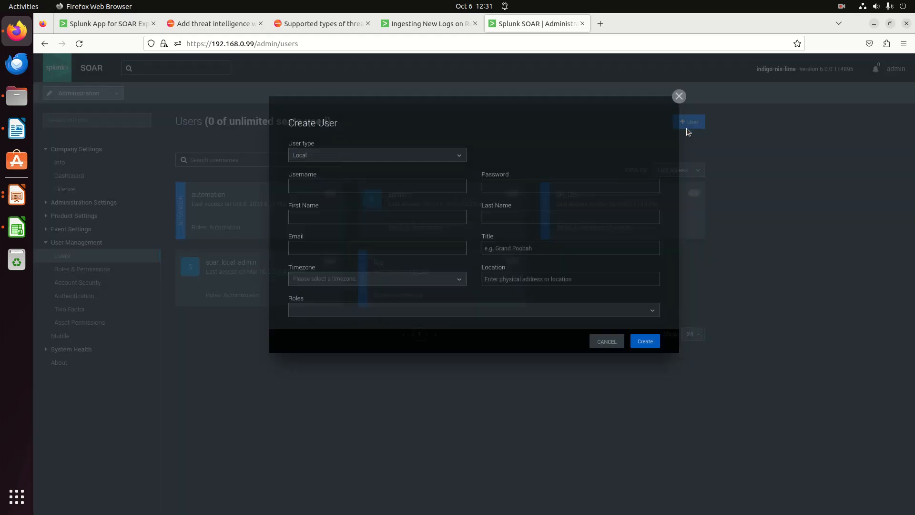
click(438, 155)
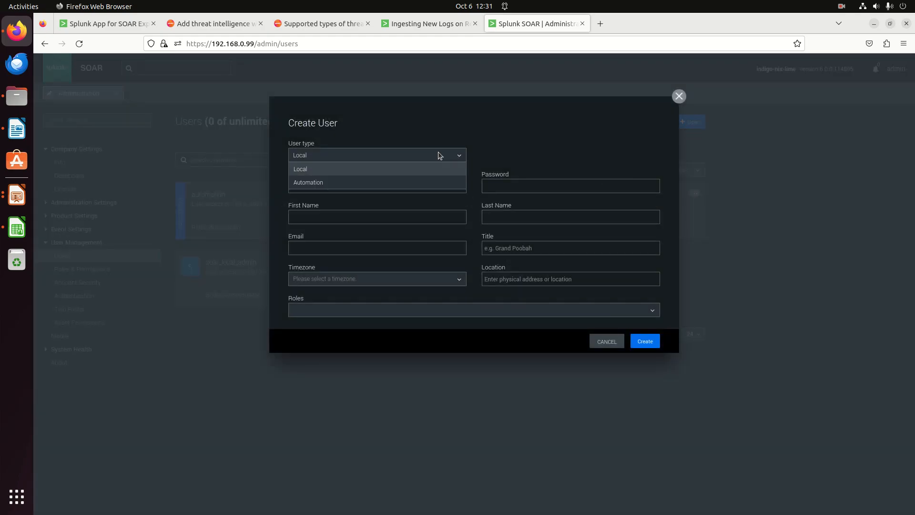
click(399, 182)
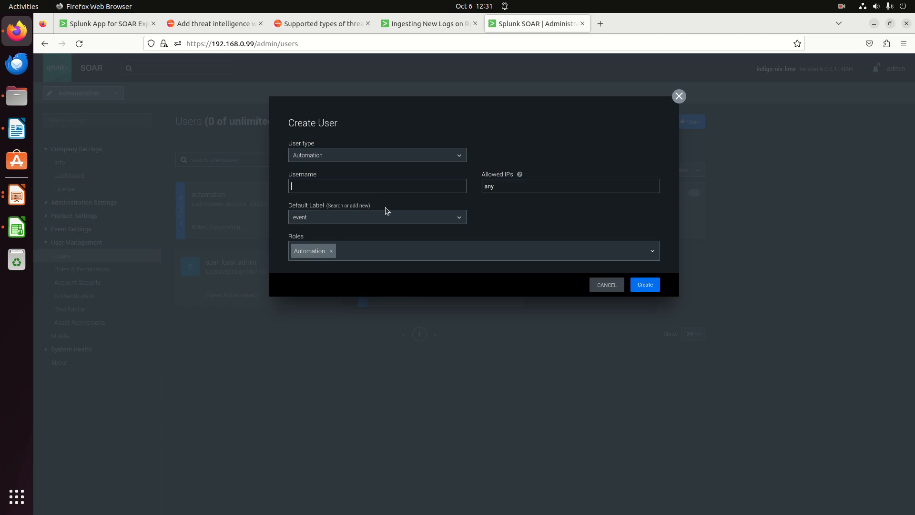
click(606, 285)
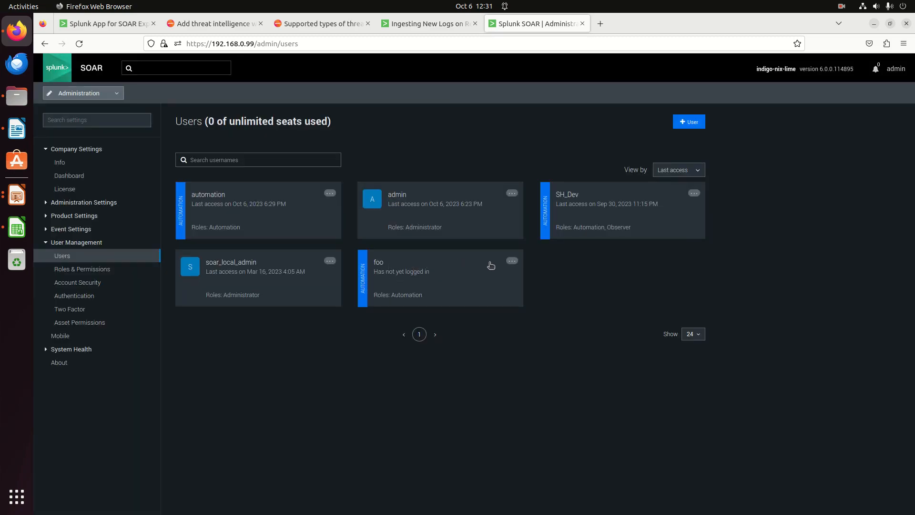
Review the basic permissions of the foo automation user.
click(512, 261)
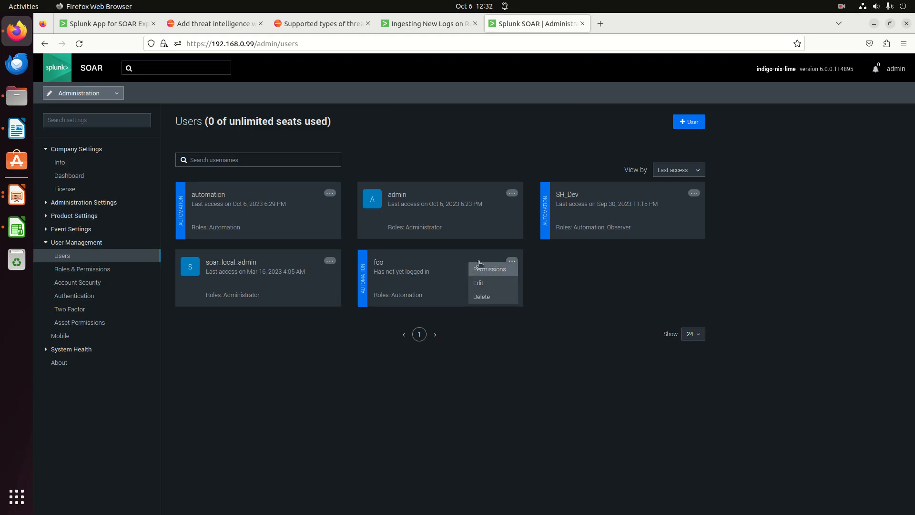
click(482, 270)
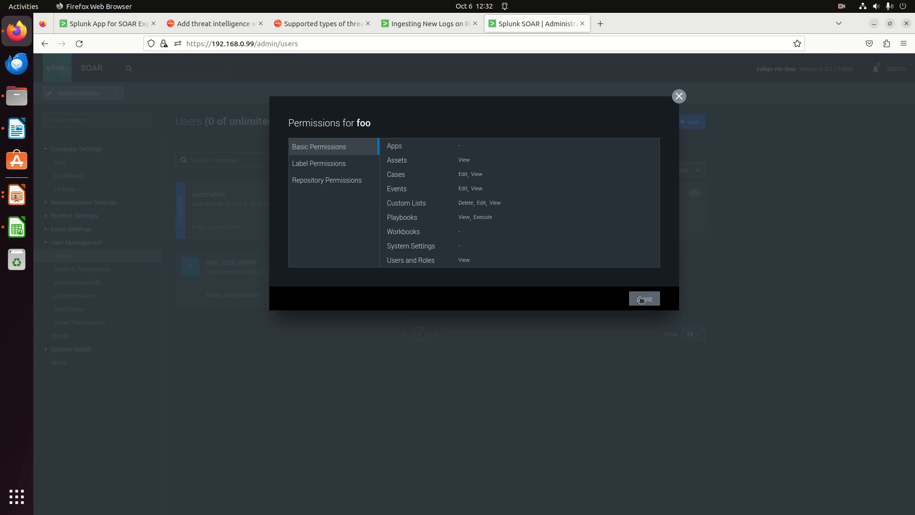
click(630, 298)
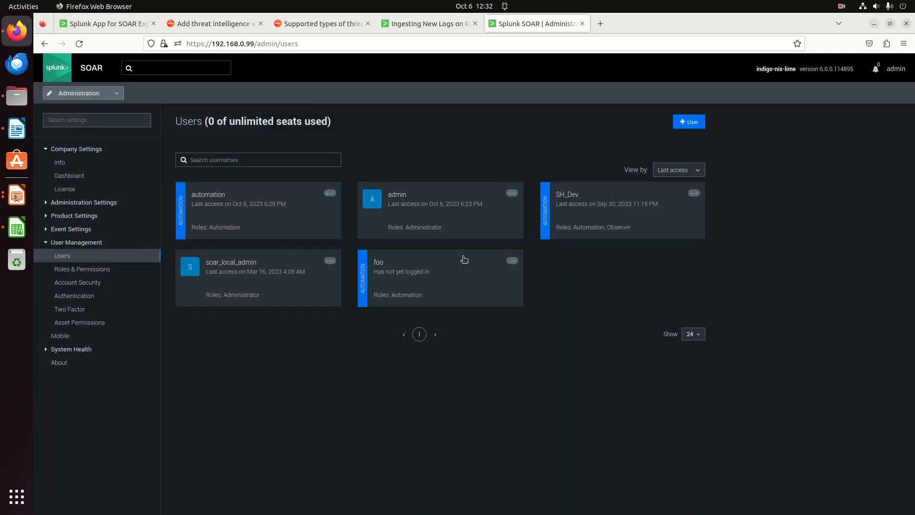
Reveal and copy the foo user's REST API authorization configuration, and return to the SOAR Server Configuration page in Splunk Enterprise.
click(383, 260)
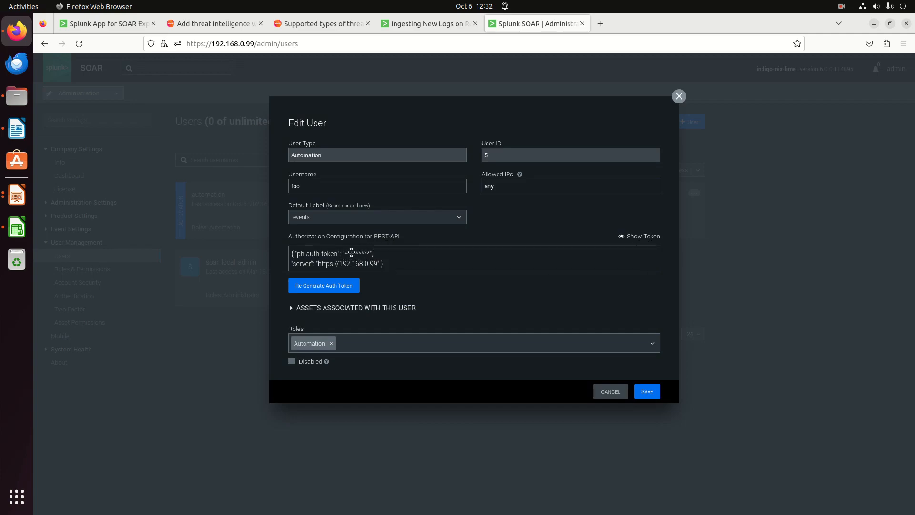
click(623, 236)
drag(437, 268, 346, 250)
key(ctrl+c)
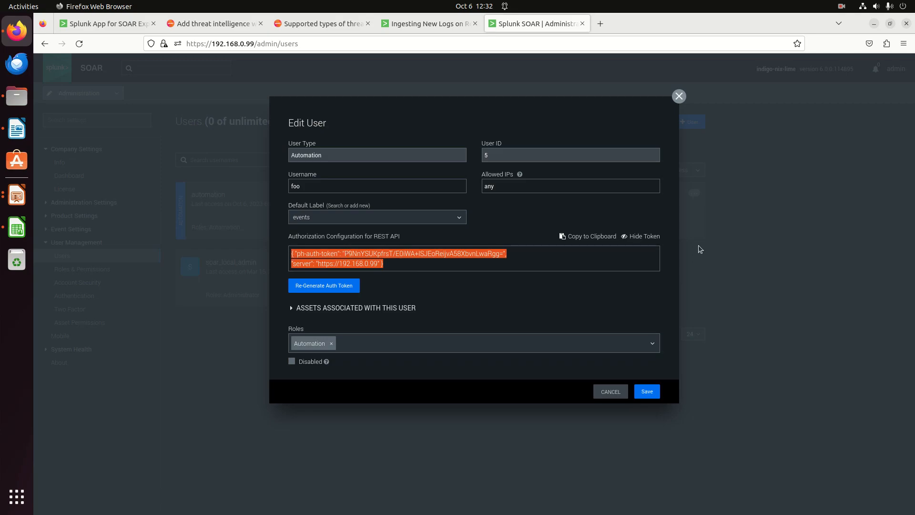
click(456, 28)
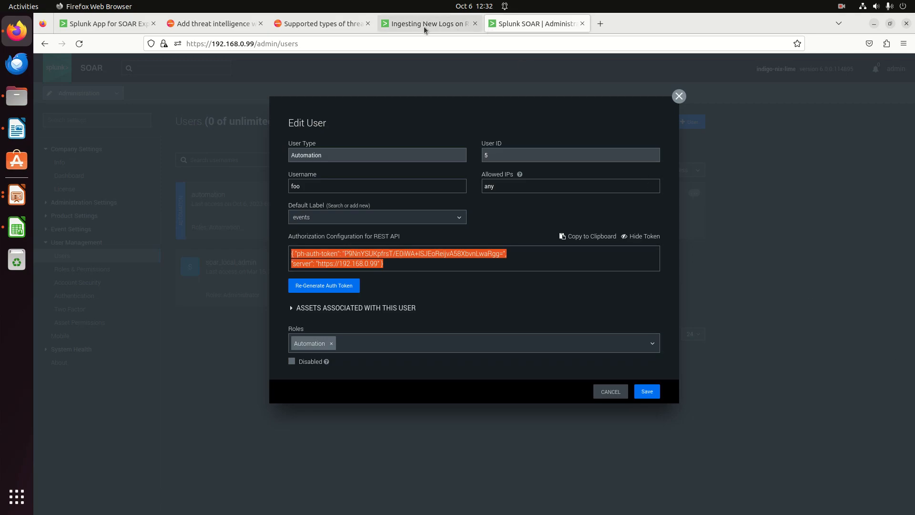
click(550, 25)
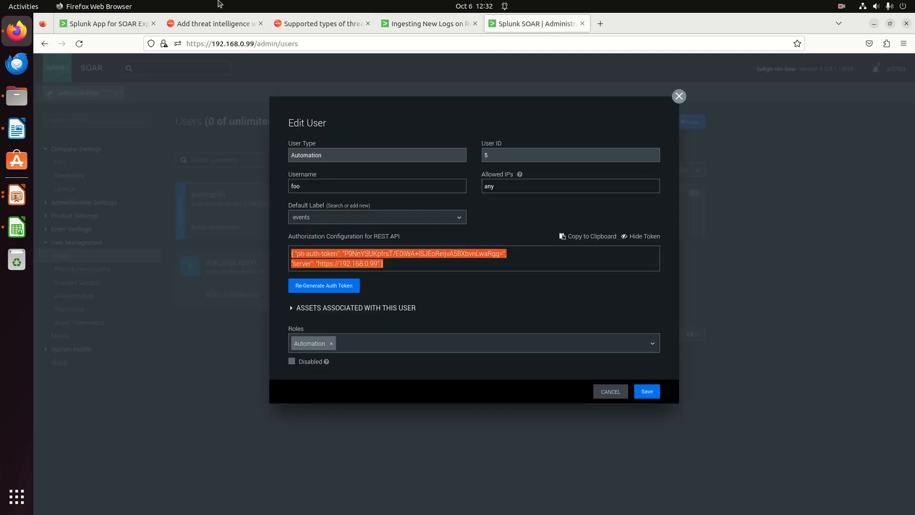
click(87, 25)
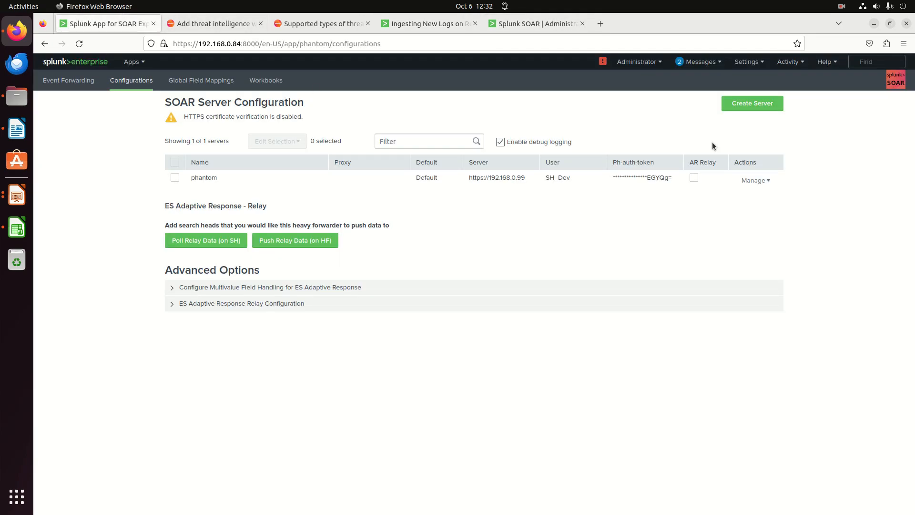
Try to add a SOAR server named newPhantom with the copied authorization configuration, including its auth token.
click(752, 104)
click(408, 181)
key(ctrl+v)
click(395, 246)
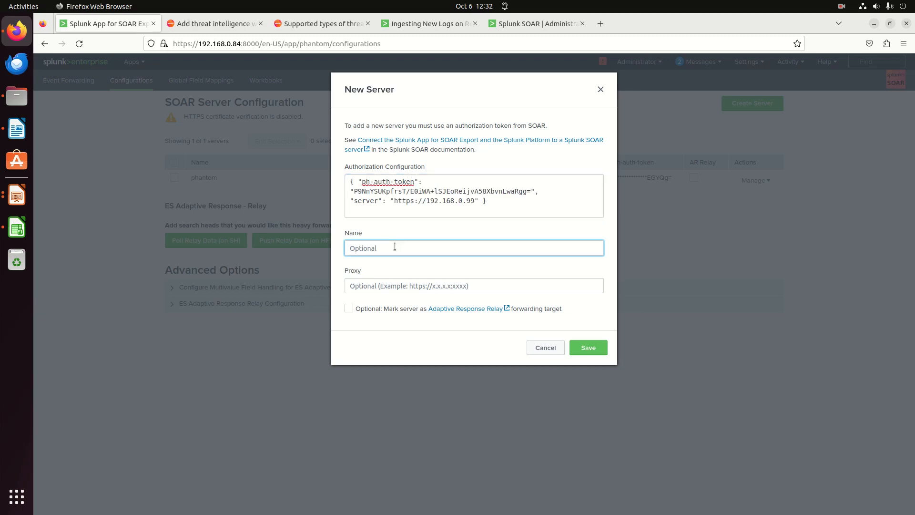
text(newPhantom)
click(591, 347)
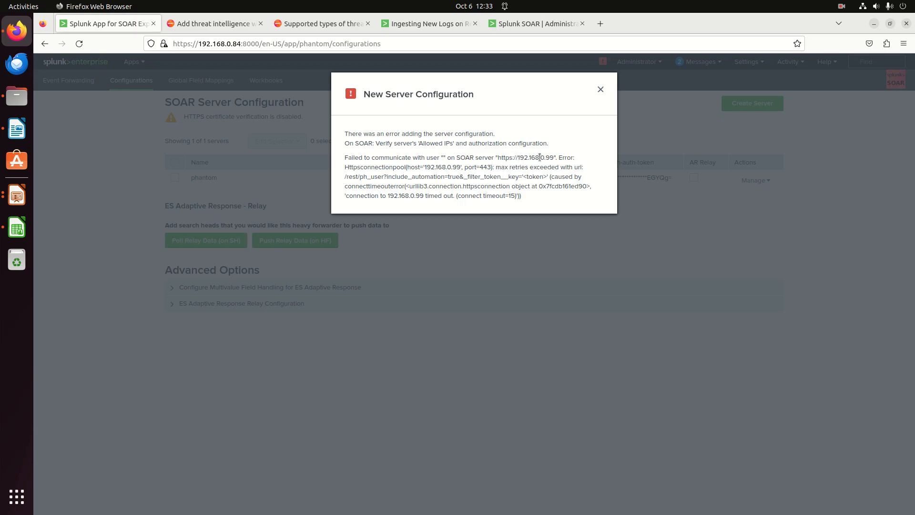
click(600, 89)
Add a SOAR server again, pasting the authorization configuration with its auth token and naming the server newPhantom.
click(744, 107)
click(468, 189)
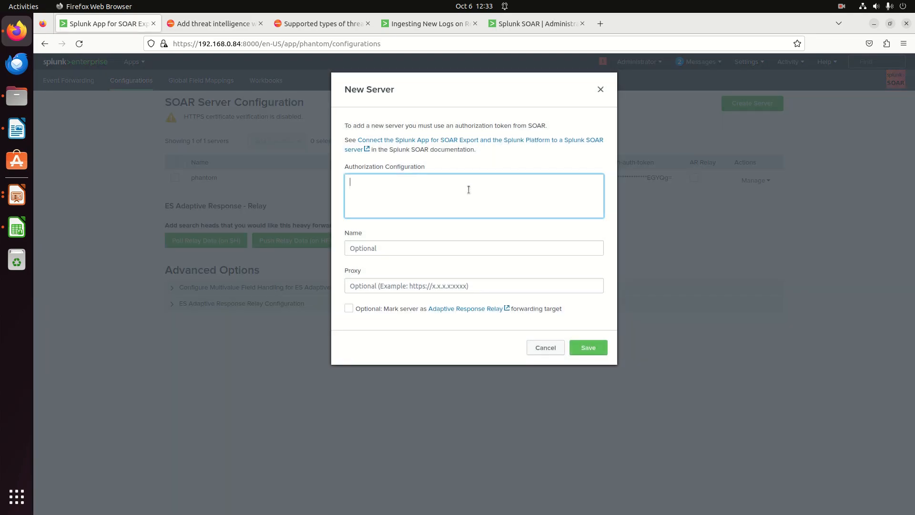
key(ctrl+v)
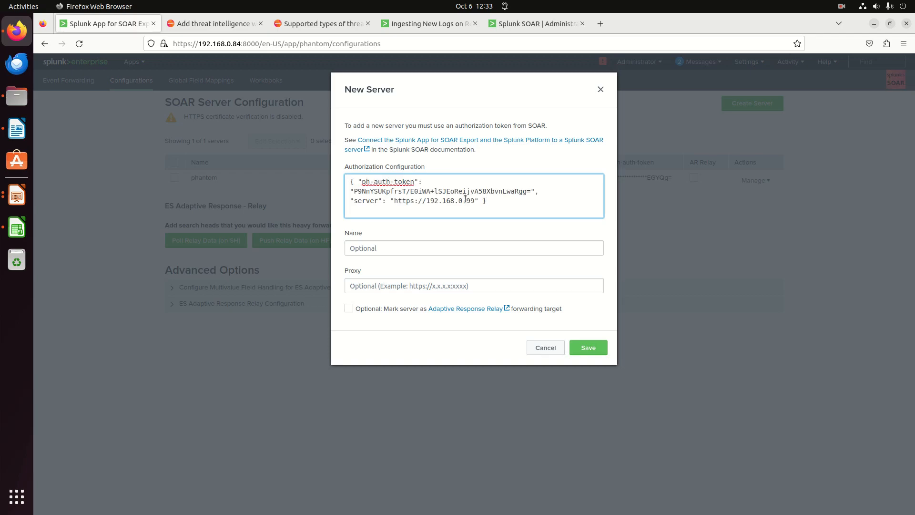
click(481, 248)
text(newPhantom)
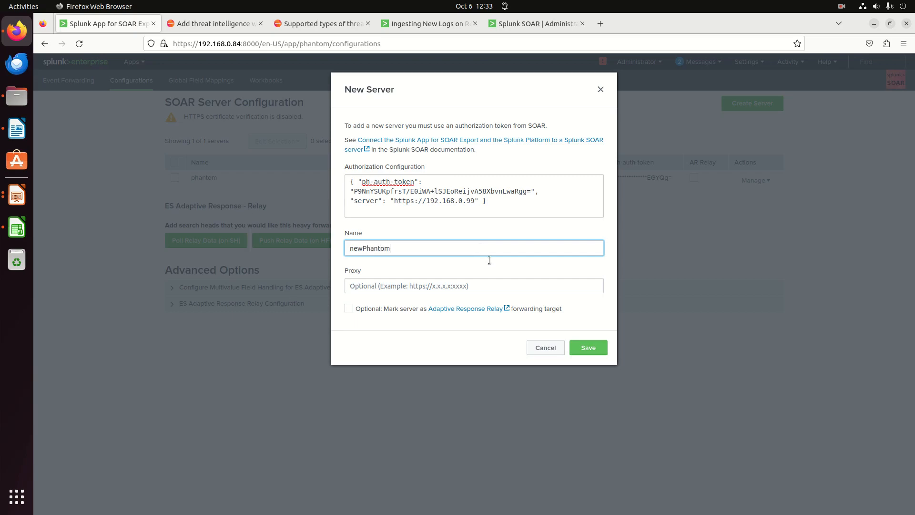
click(587, 347)
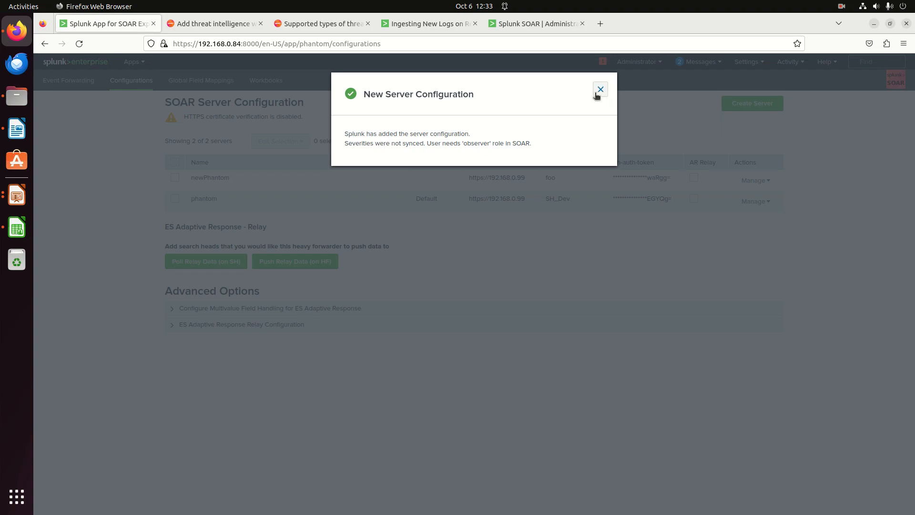
click(599, 90)
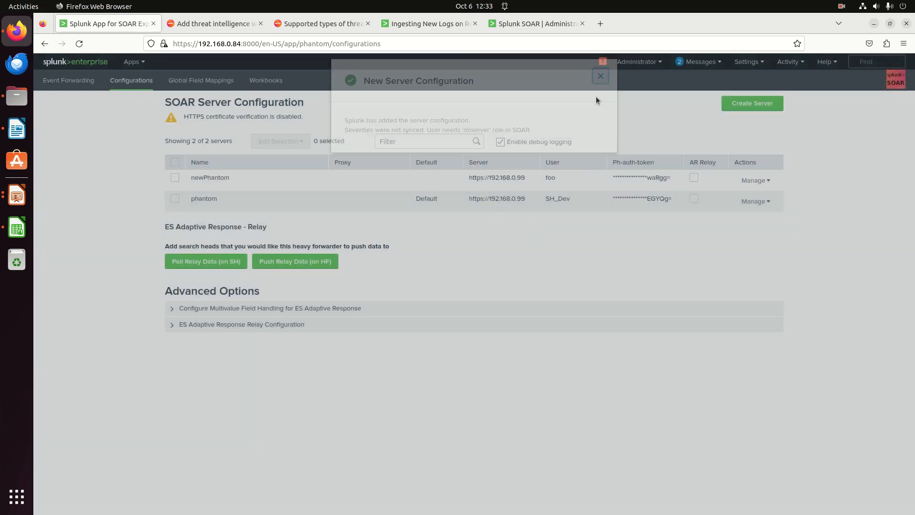
Test the connectivity of the newPhantom server.
click(753, 181)
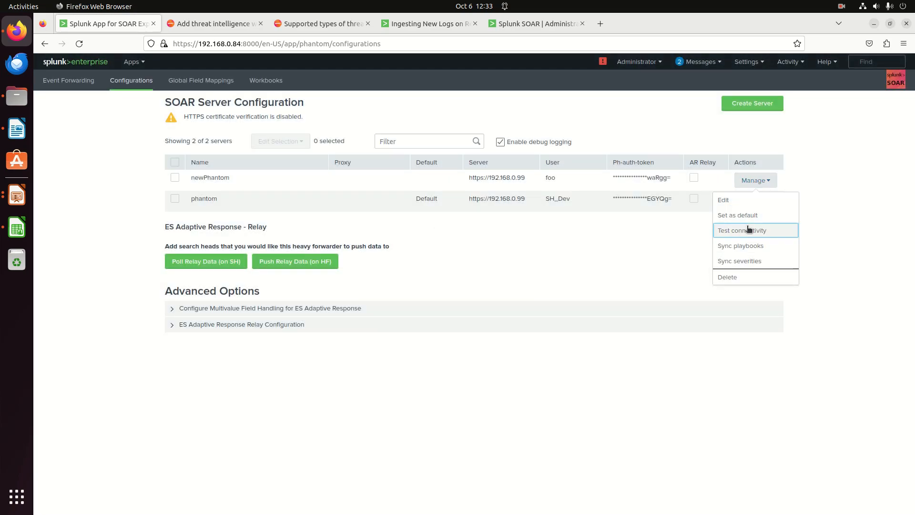
click(746, 230)
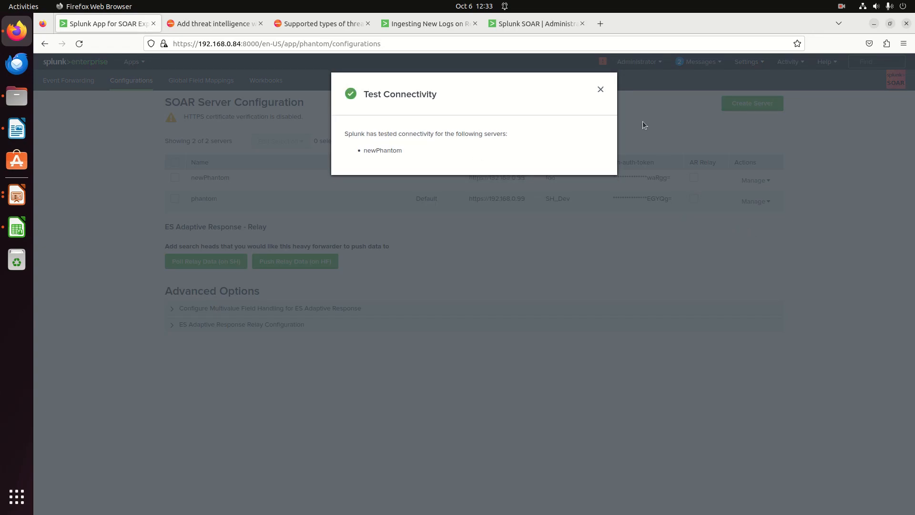
click(599, 90)
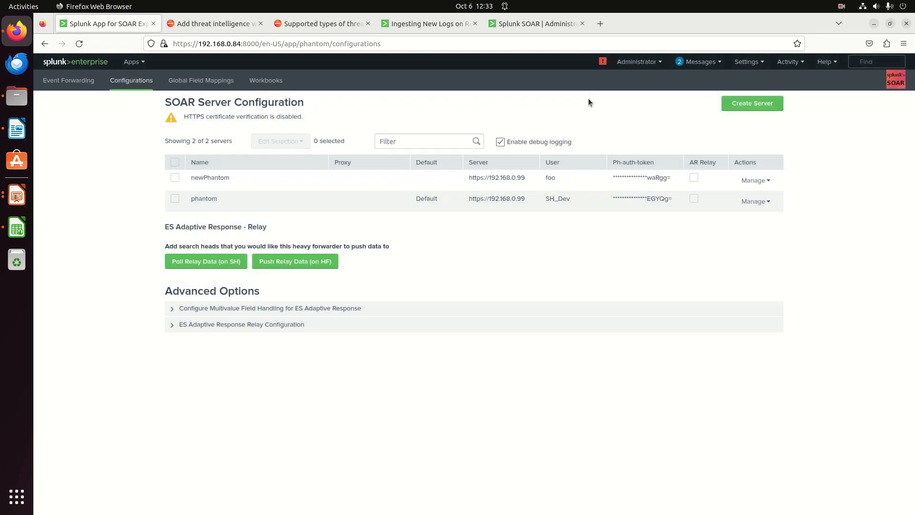
Delete the newPhantom server from the SOAR server list.
click(754, 181)
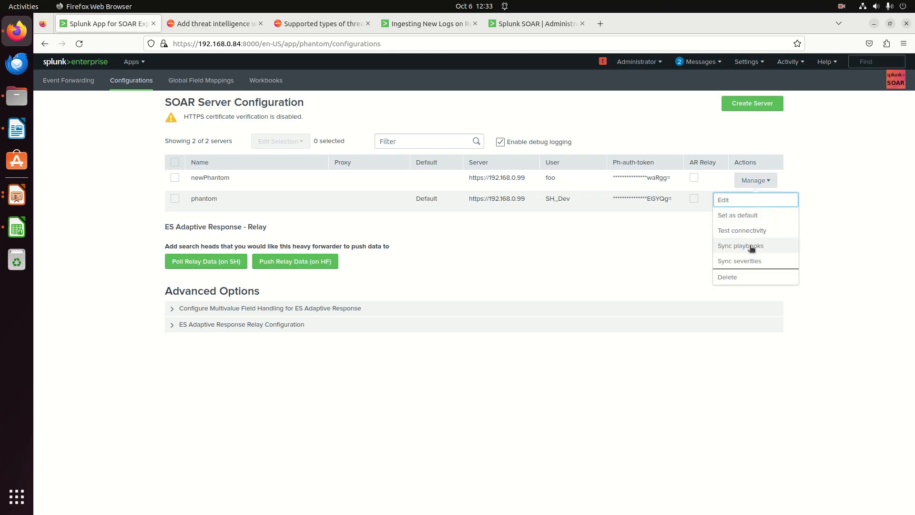
click(735, 277)
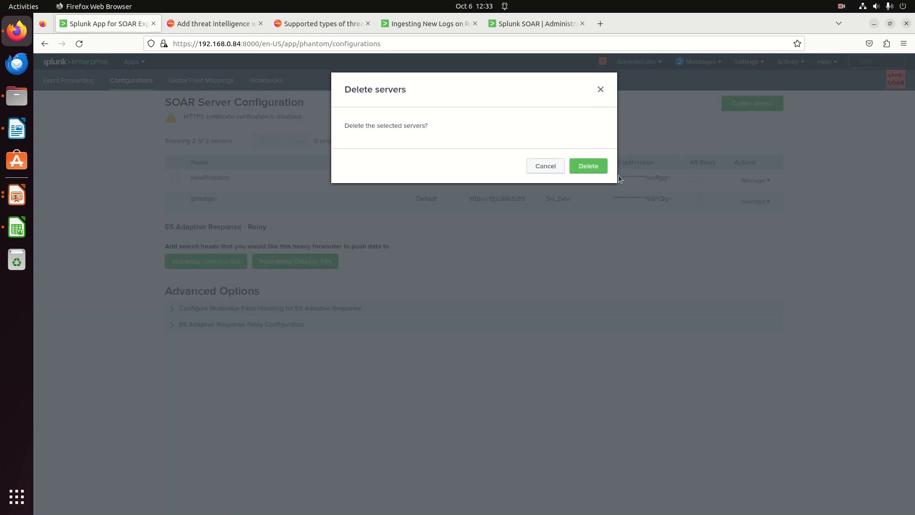
click(588, 165)
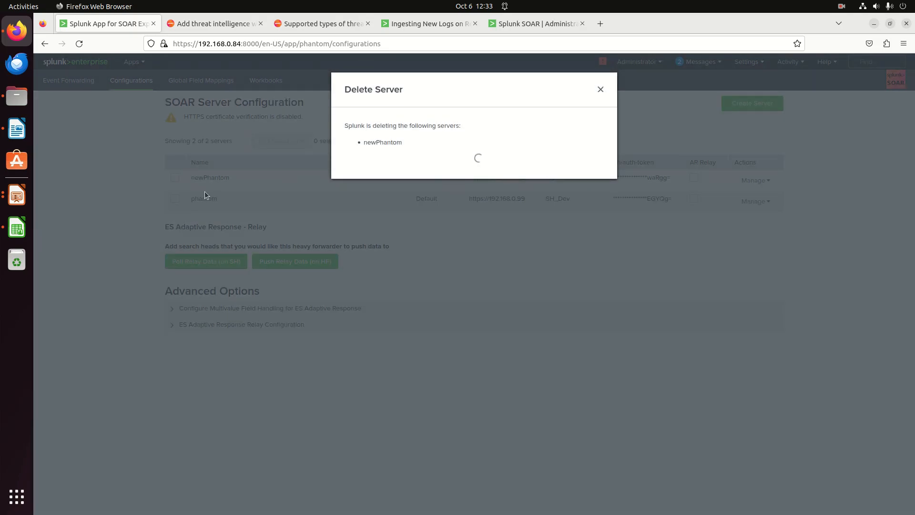
click(601, 89)
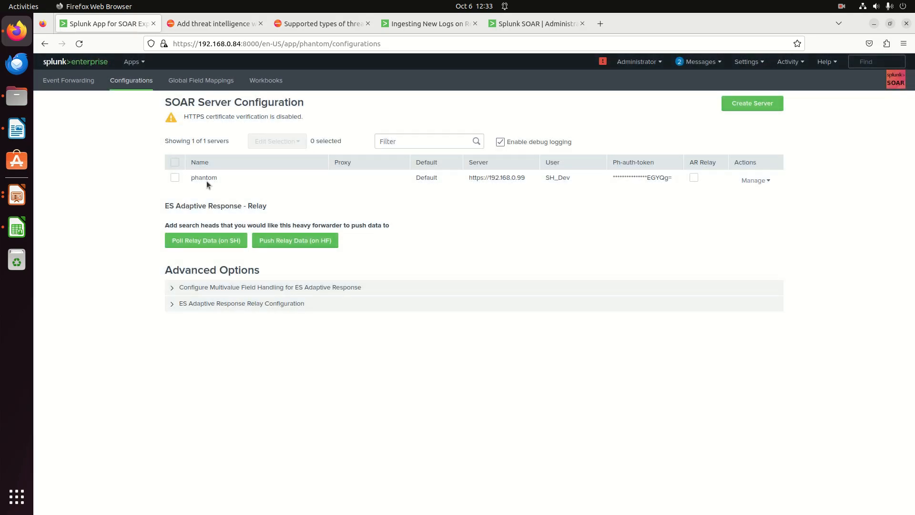
Review the phantom server's settings without changing them, and clear the server selection.
click(175, 177)
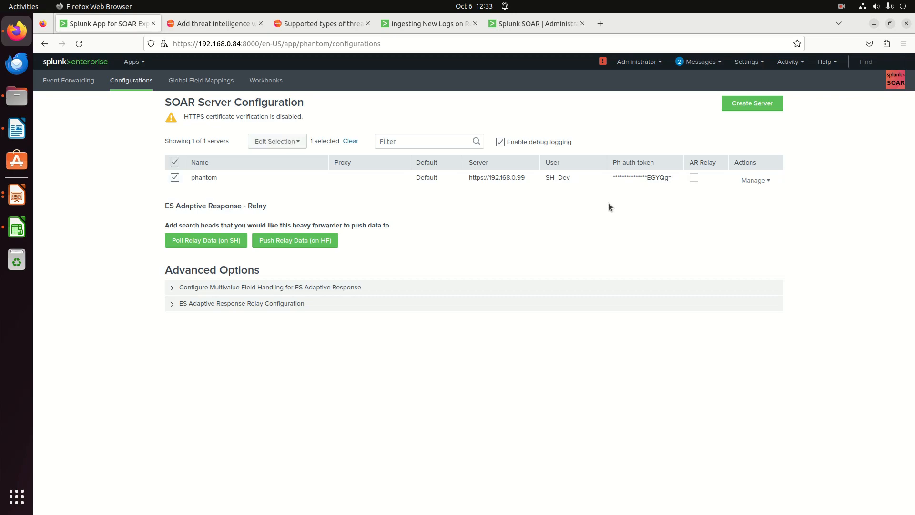
click(755, 180)
click(724, 199)
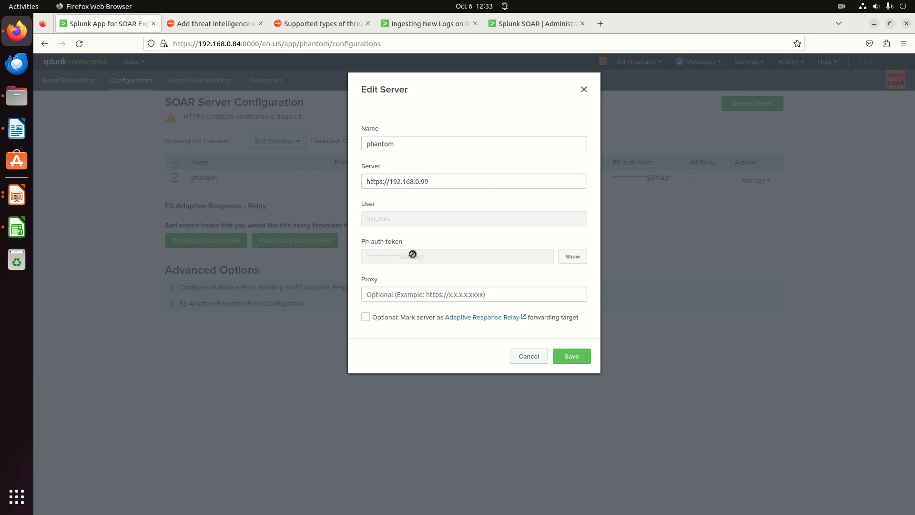
click(543, 357)
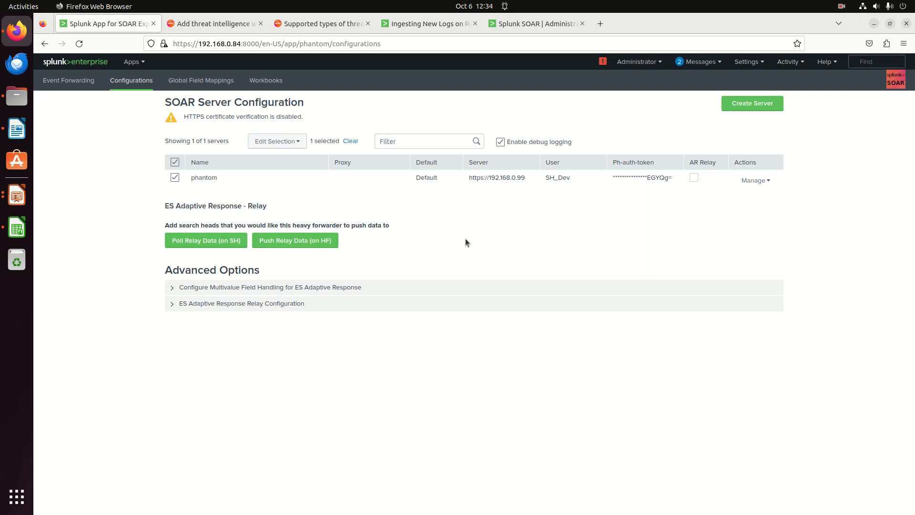
click(176, 162)
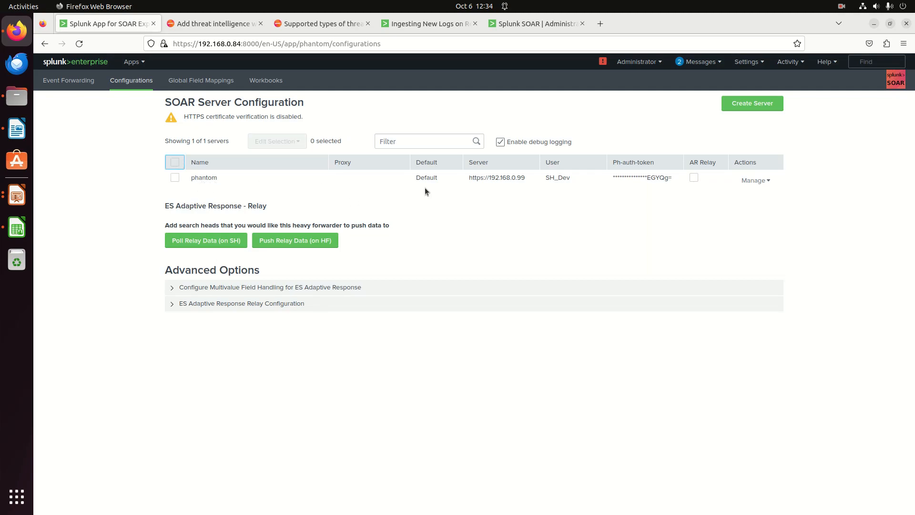
Show the phantom server's available actions, view slide 2 in LibreOffice Impress, and return to Firefox.
click(766, 184)
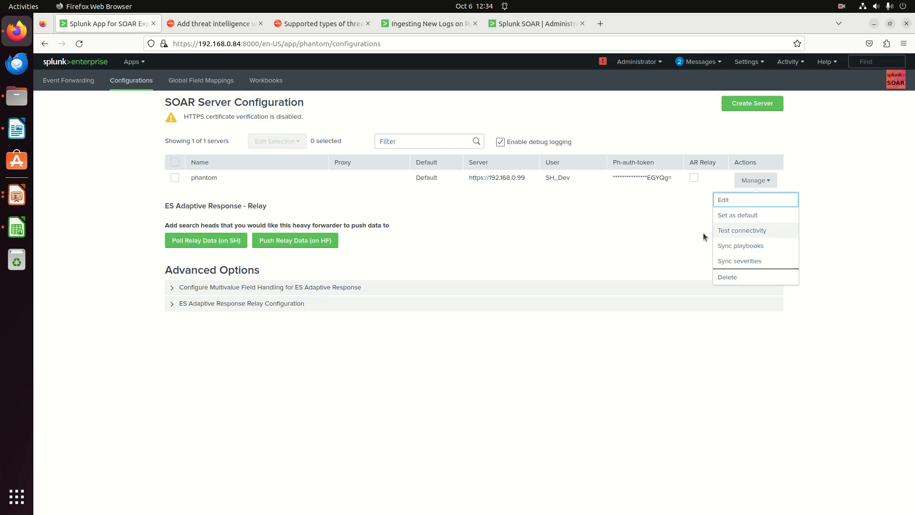
click(21, 196)
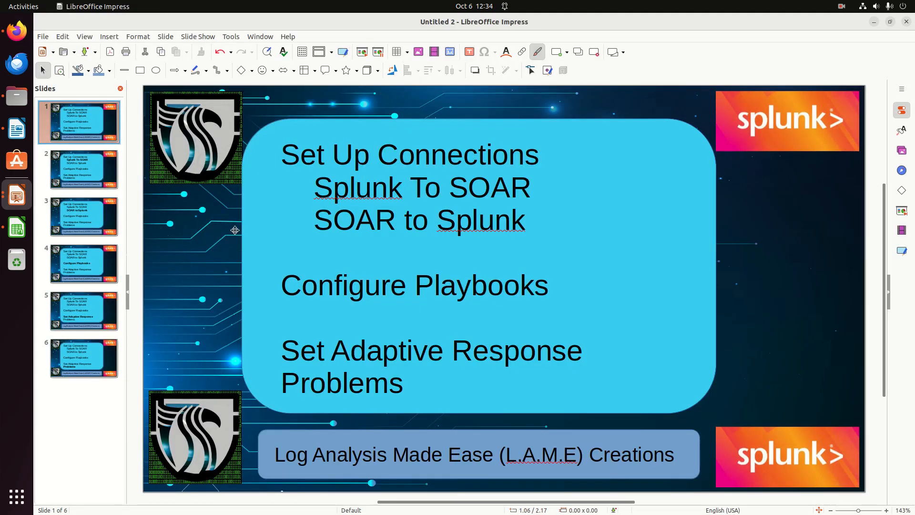
click(91, 184)
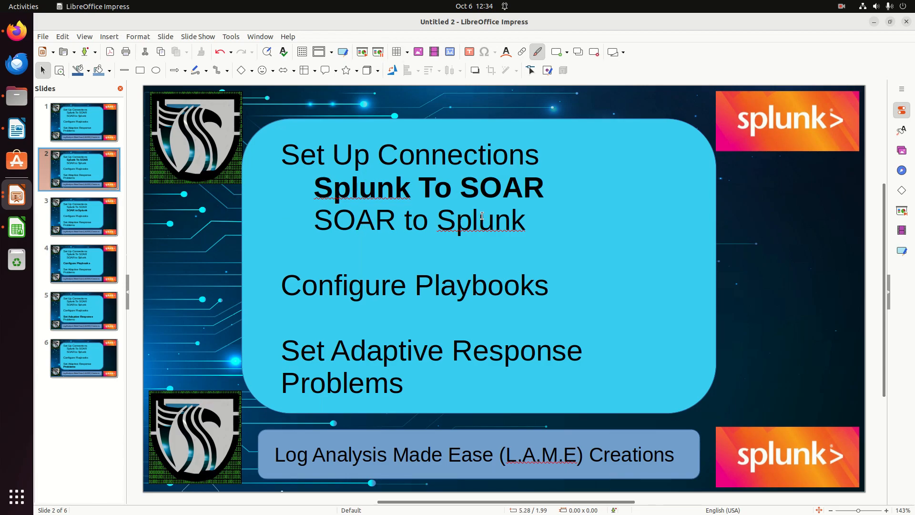
click(16, 31)
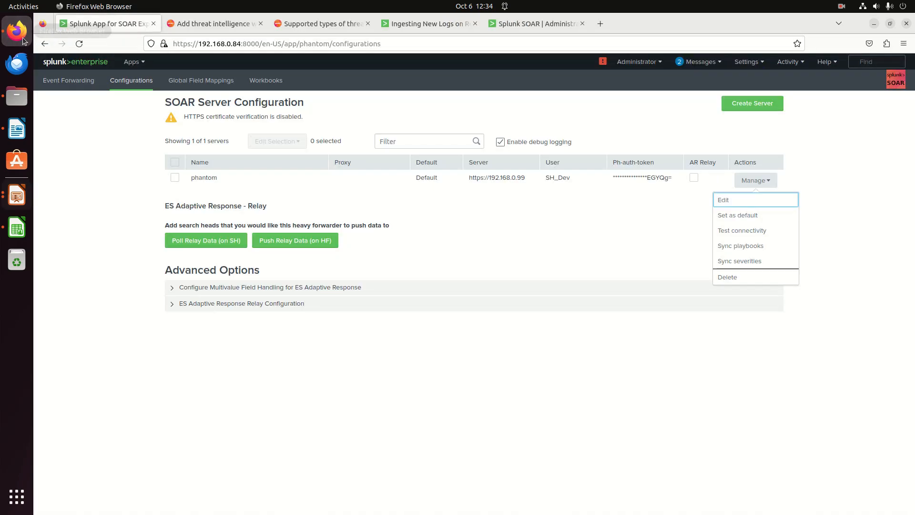
Switch to Splunk SOAR, leave the foo user's settings without saving, and go to the Apps page.
click(547, 27)
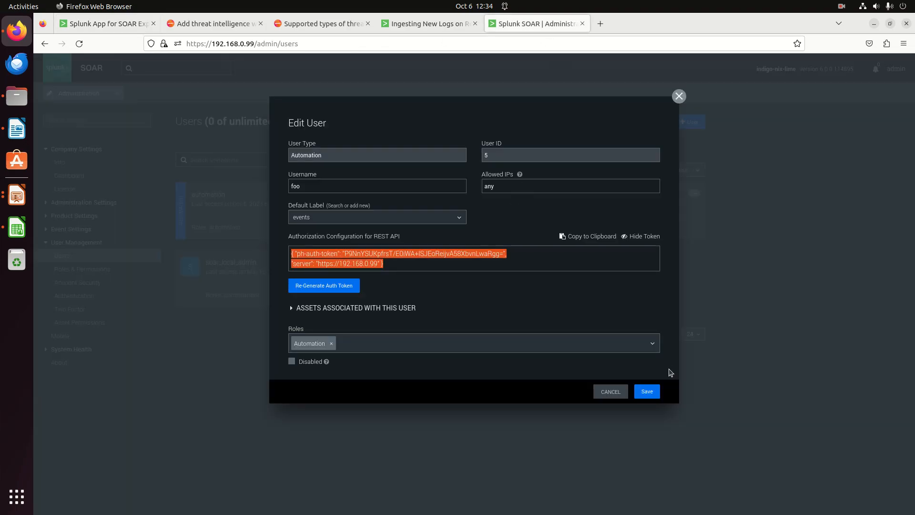
click(599, 394)
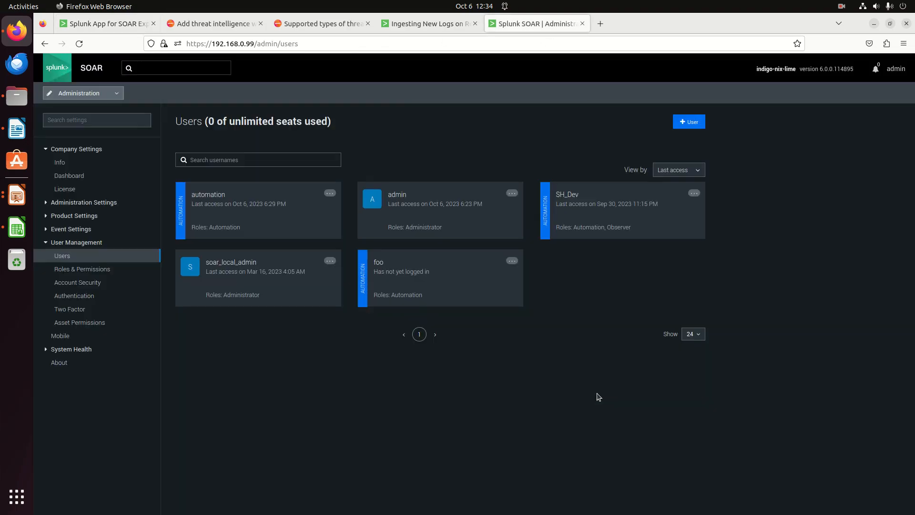
click(104, 95)
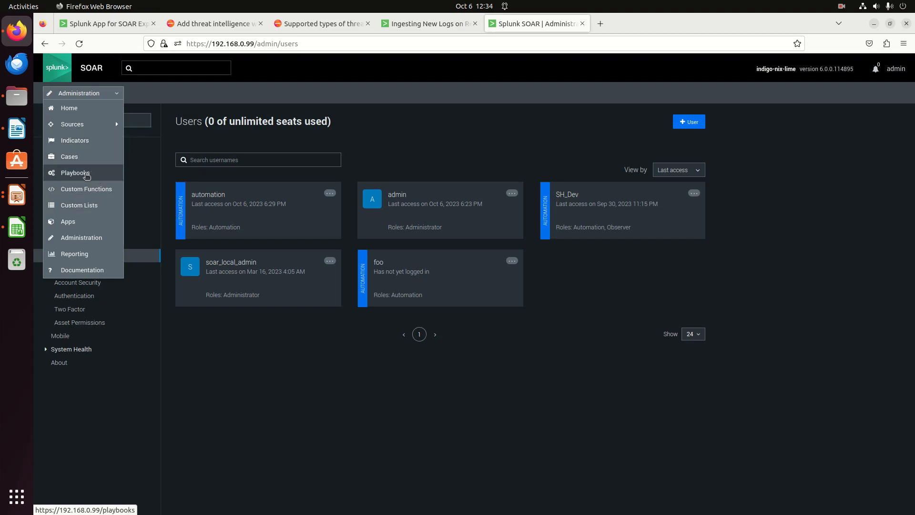
click(86, 220)
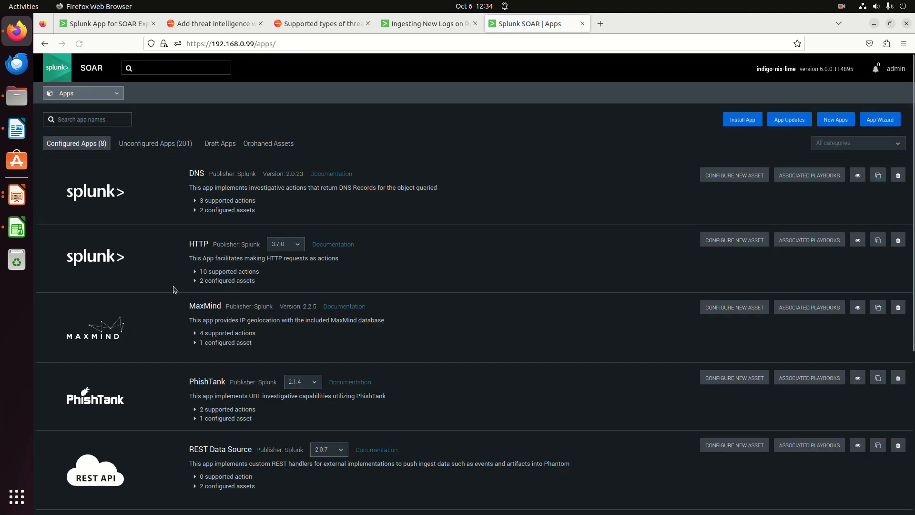
Look through the configured apps and search the app names for splunk.
scroll(141, 427, down, 5)
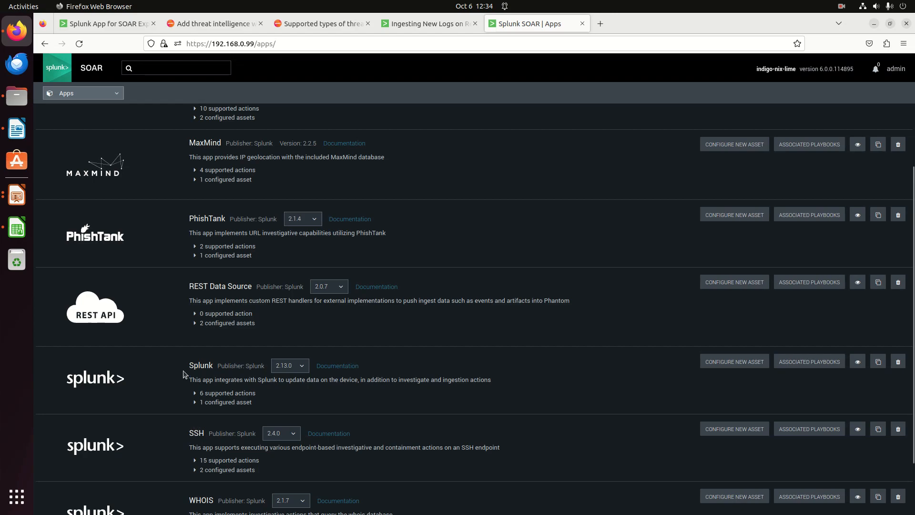
scroll(168, 376, up, 3)
scroll(150, 351, down, 3)
scroll(172, 253, up, 6)
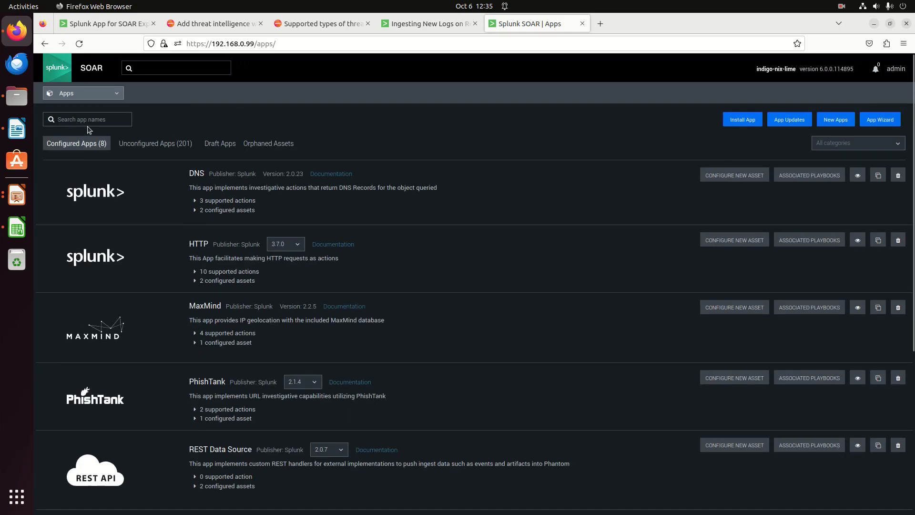
text(splunk)
key(Return)
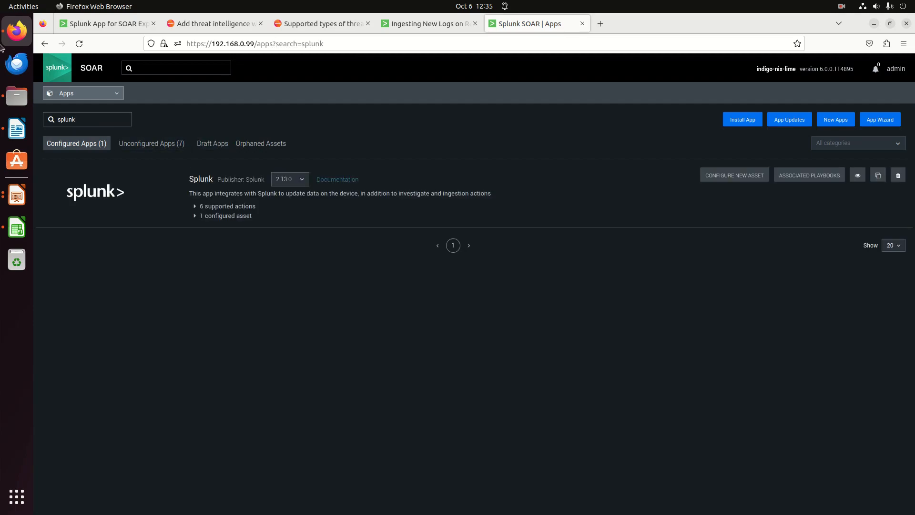
Check the unconfigured apps matching the search, and list the configured Splunk app's existing assets.
click(146, 145)
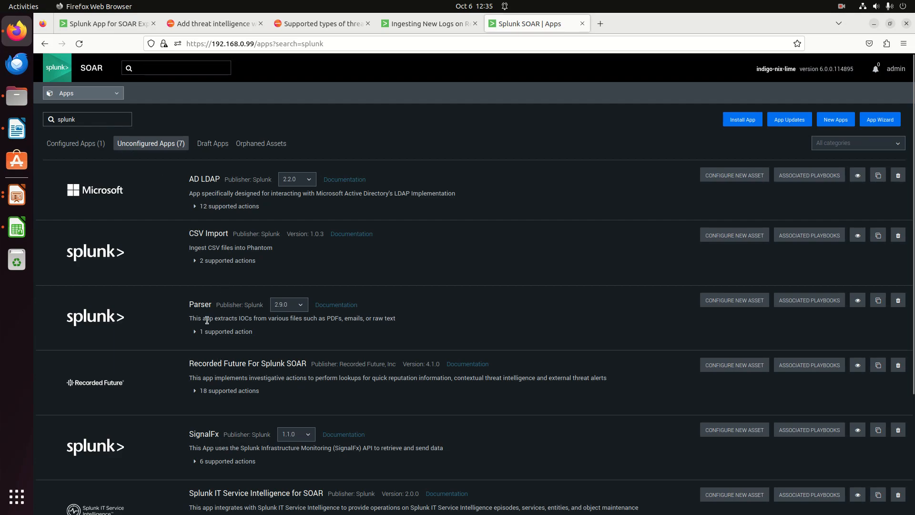
click(77, 144)
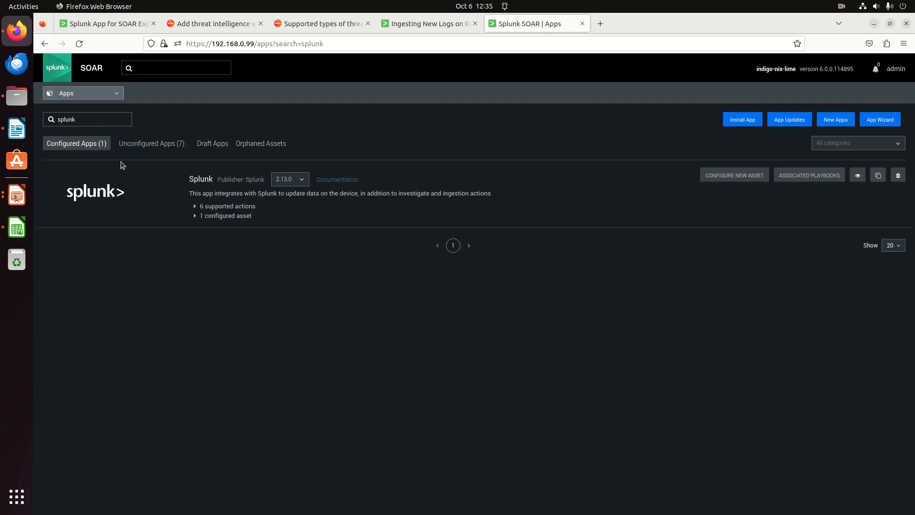
click(221, 215)
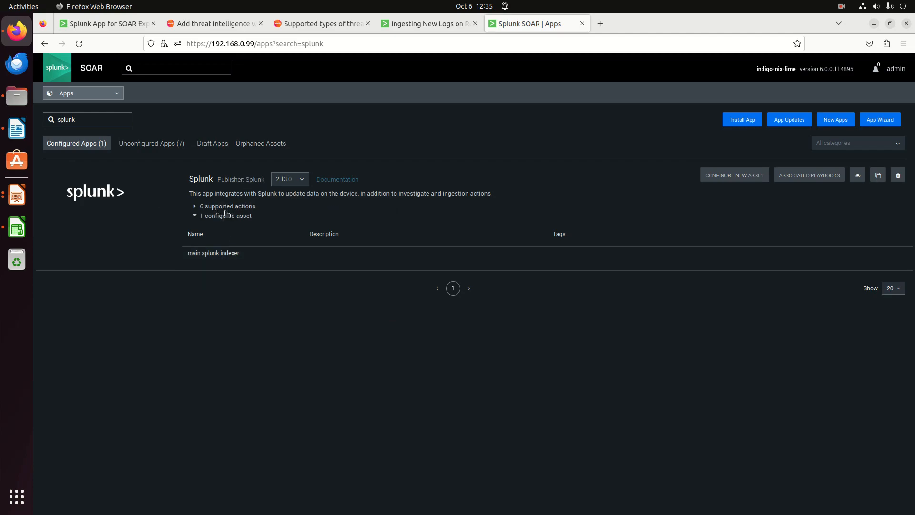
Start configuring a new asset for the Splunk app and name it Enterprise Security.
click(725, 179)
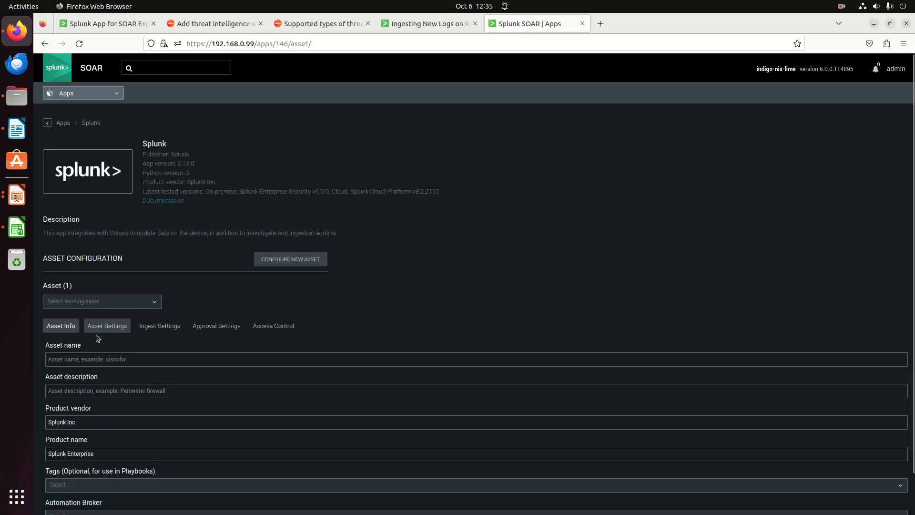
text(Enet)
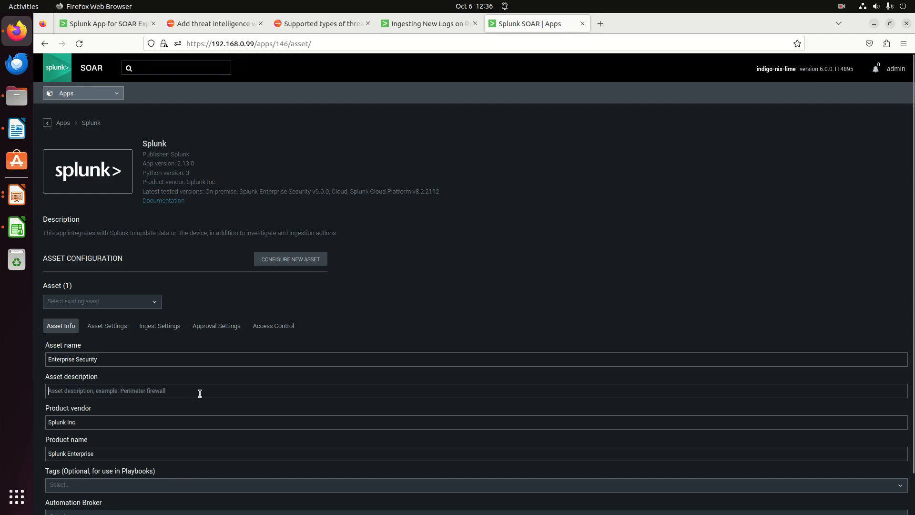
scroll(197, 436, down, 2)
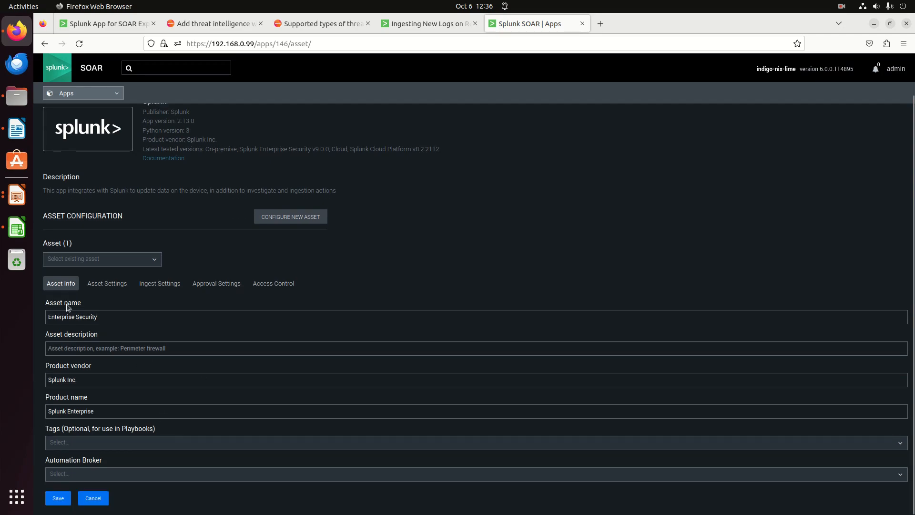
Copy the IP address 192.168.0.84 from the Splunk Enterprise page's URL and paste it as the new asset's device IP/hostname.
click(99, 283)
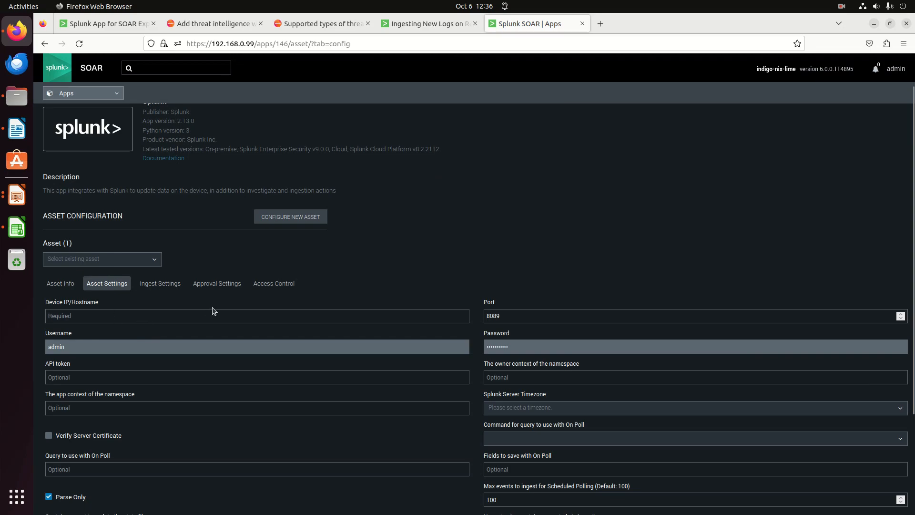
click(96, 20)
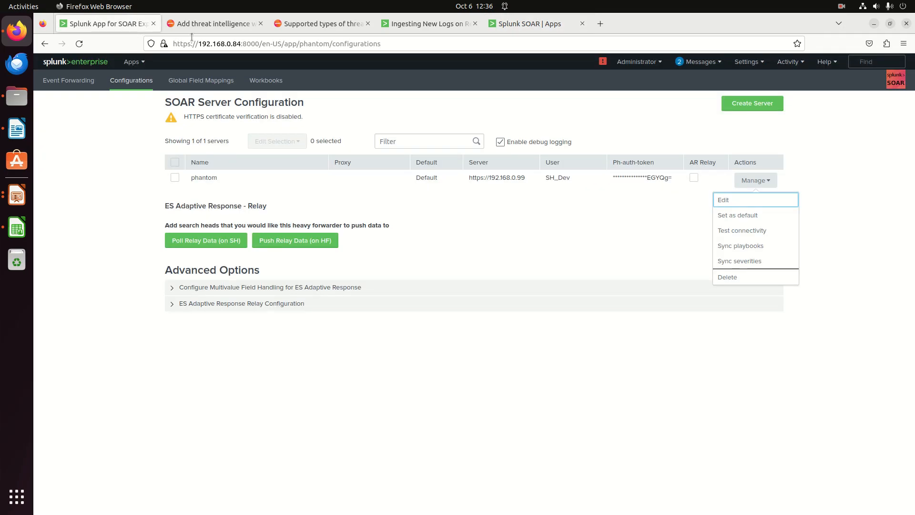
double_click(212, 43)
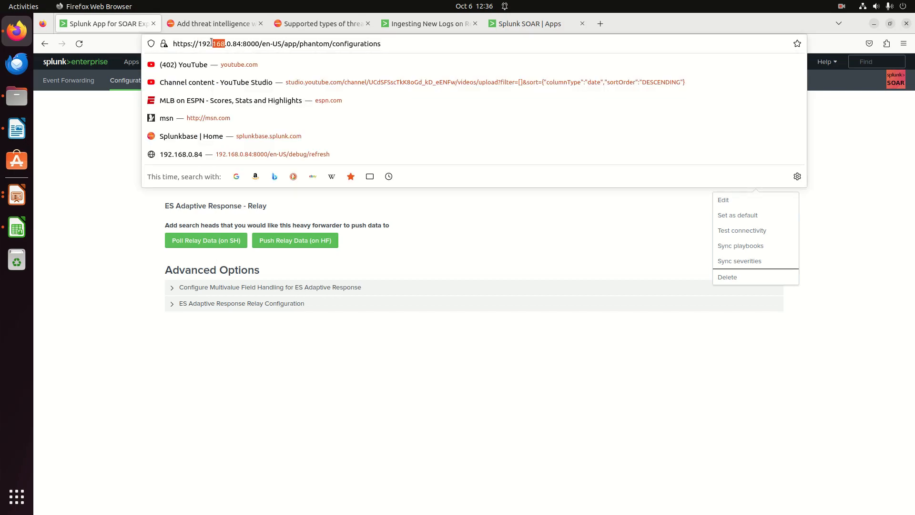
click(215, 44)
drag(240, 44, 196, 44)
key(ctrl+c)
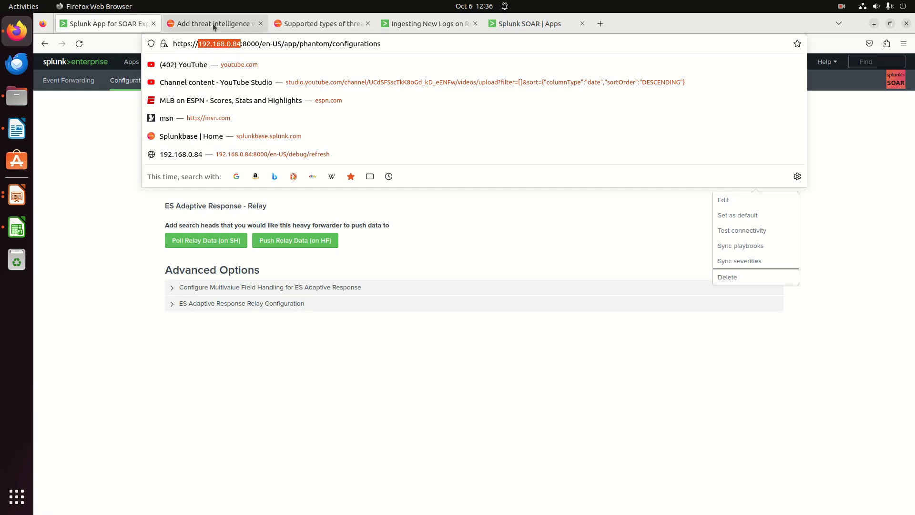
click(533, 24)
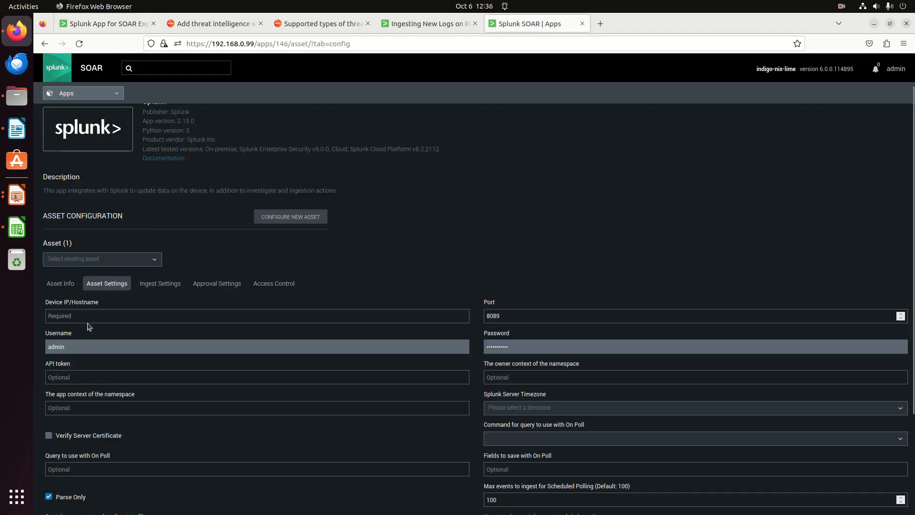
key(ctrl+v)
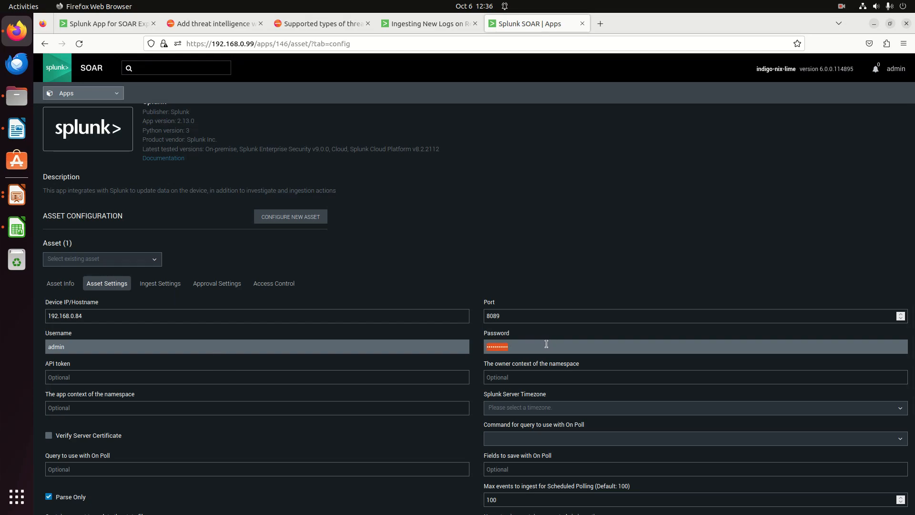
Replace the prefilled account password in the asset settings and set the Splunk server timezone to GMT.
key(BackSpace)
text(••••••••)
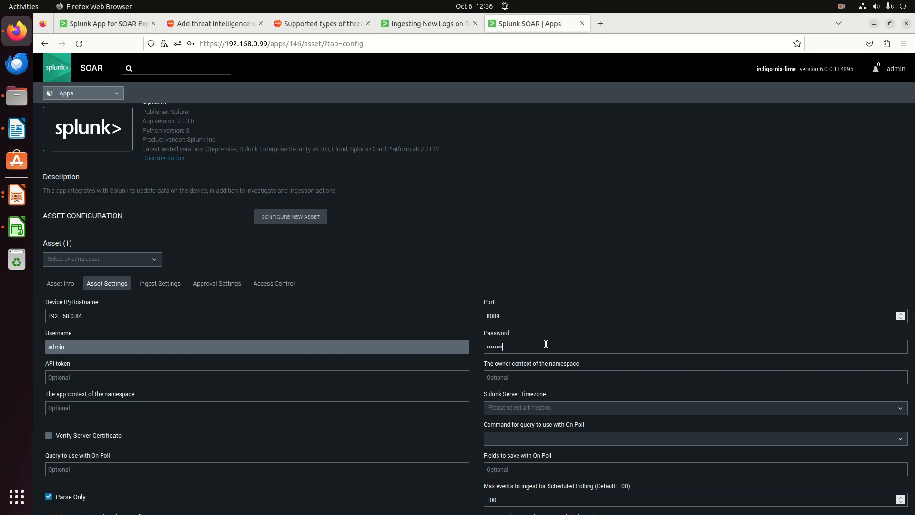
scroll(369, 388, down, 2)
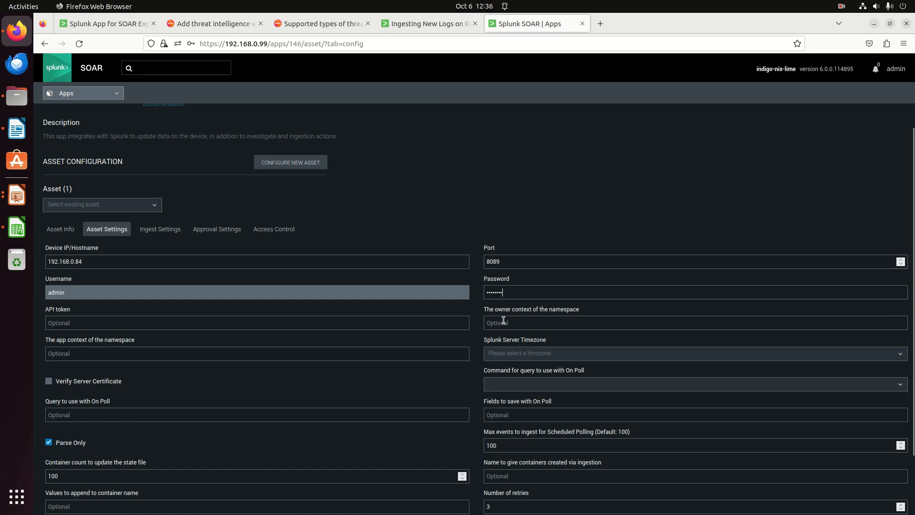
click(549, 358)
text(g)
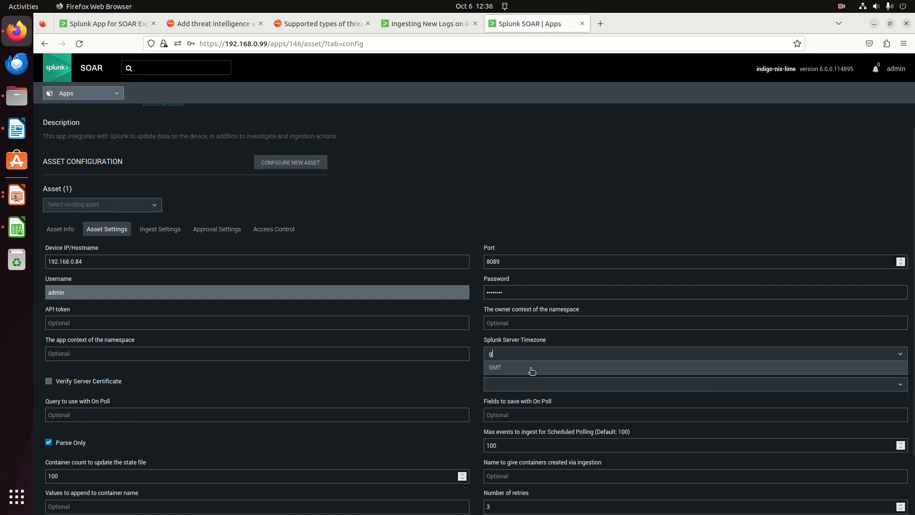
click(516, 370)
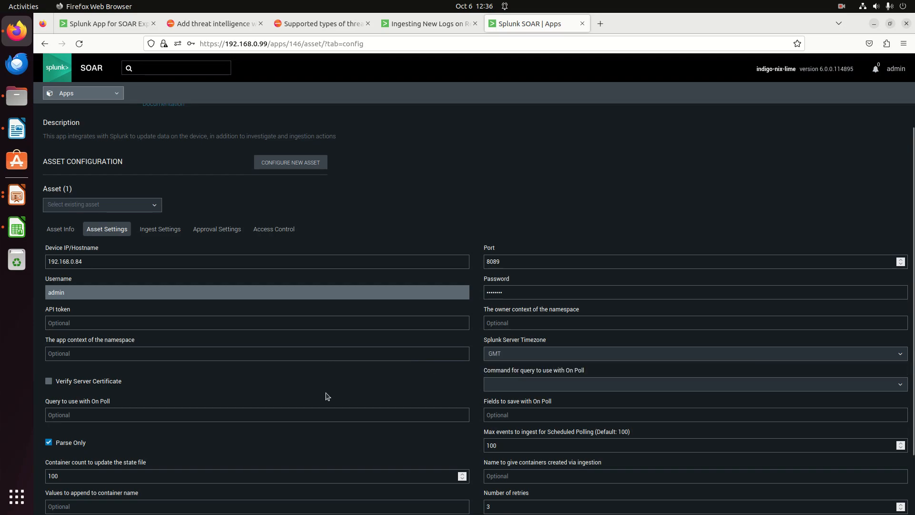
scroll(327, 396, down, 1)
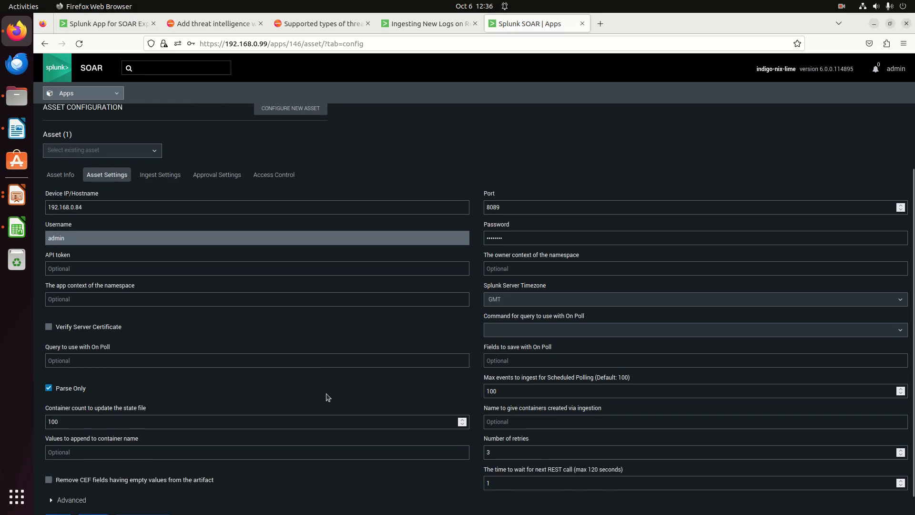
scroll(327, 396, down, 1)
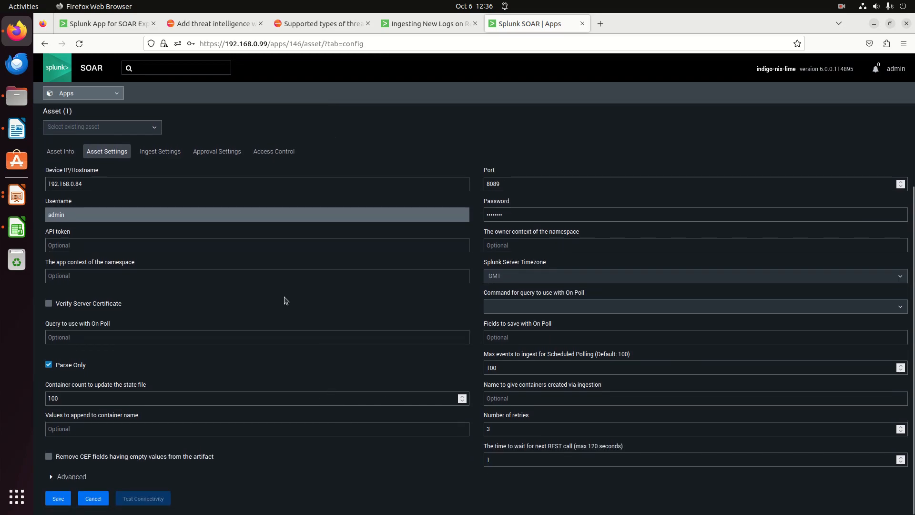
Set the asset's ingest label to events, declining the browser's login update, and save the asset.
click(160, 151)
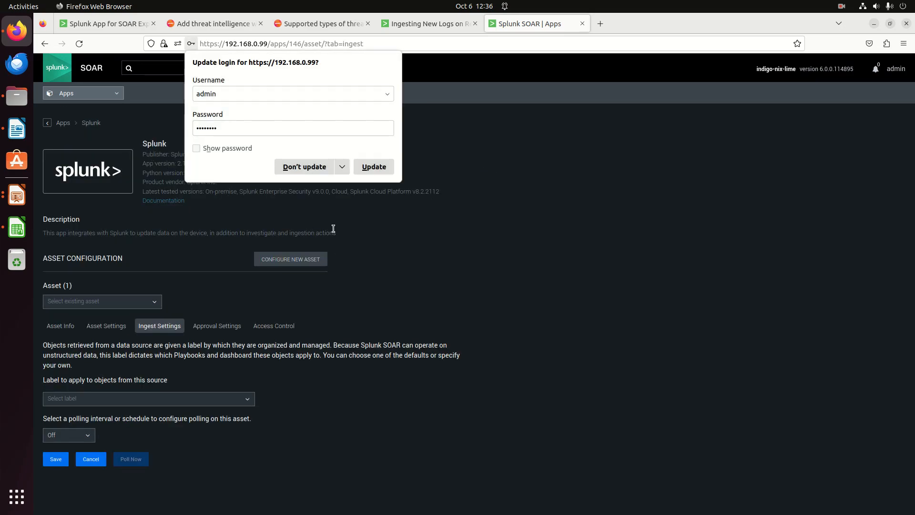
click(332, 165)
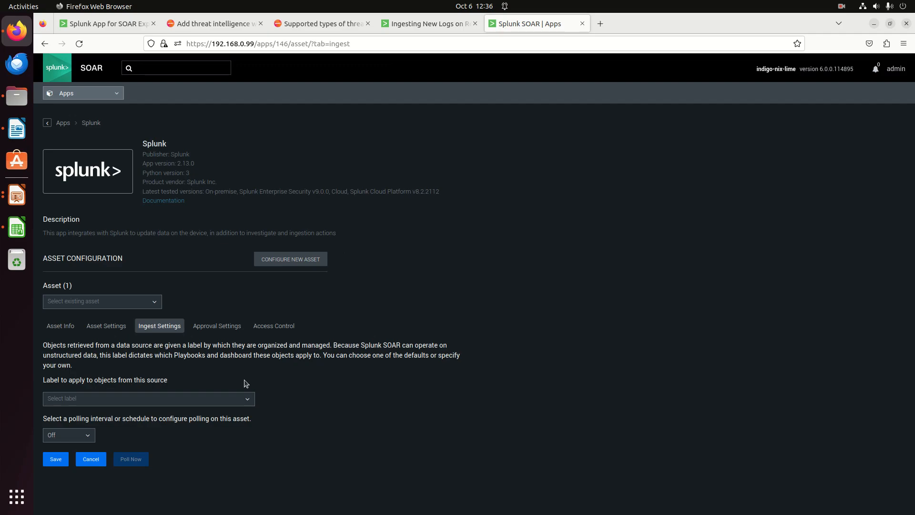
click(235, 399)
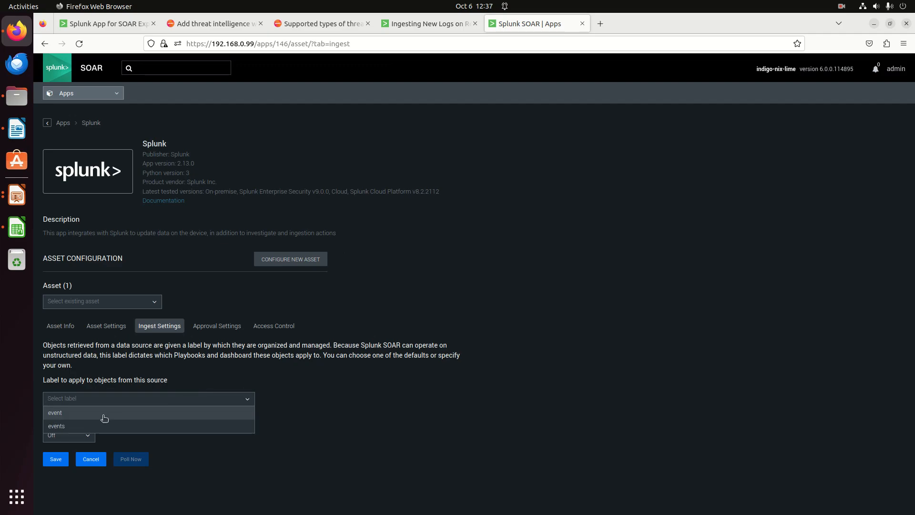
click(58, 426)
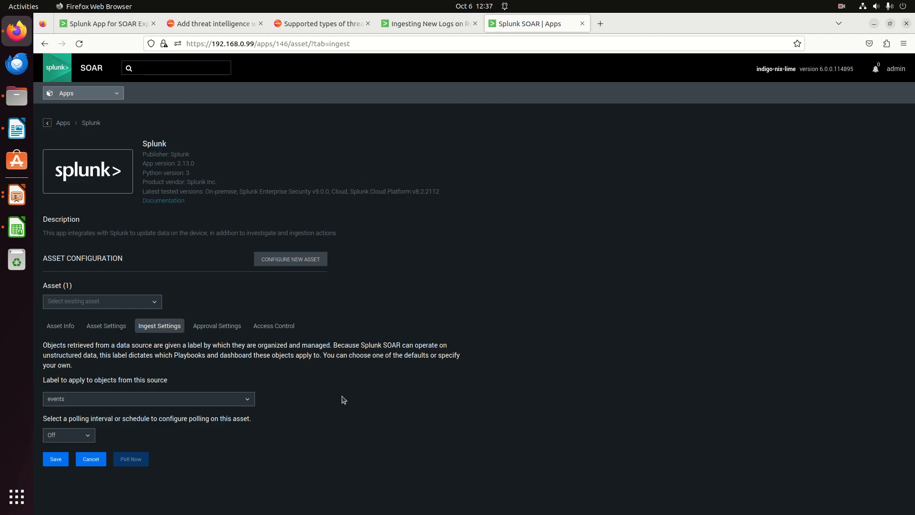
click(55, 459)
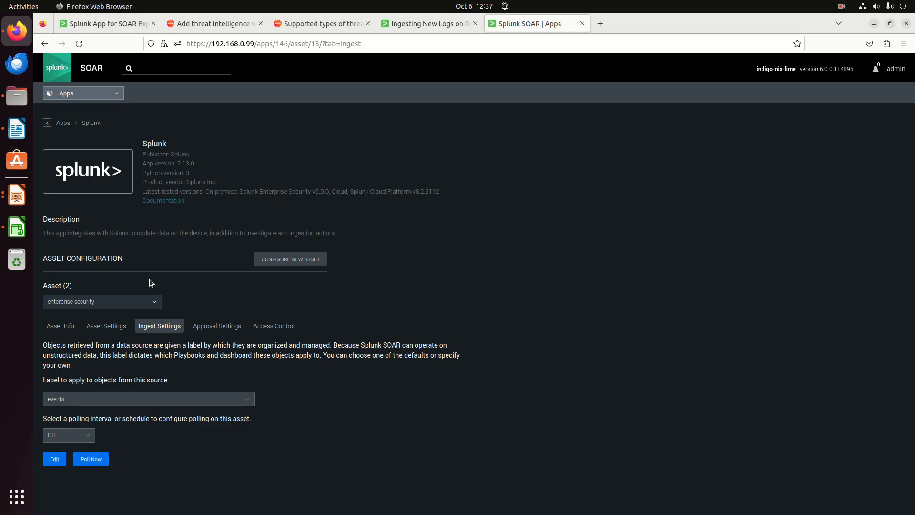
Test the connectivity of the enterprise security asset from its asset settings and dismiss the result.
click(114, 325)
scroll(439, 353, down, 4)
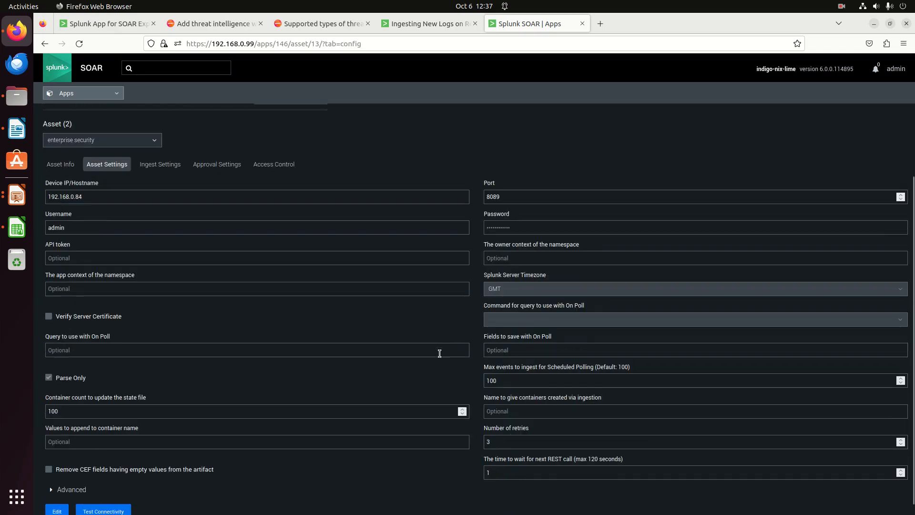
click(99, 499)
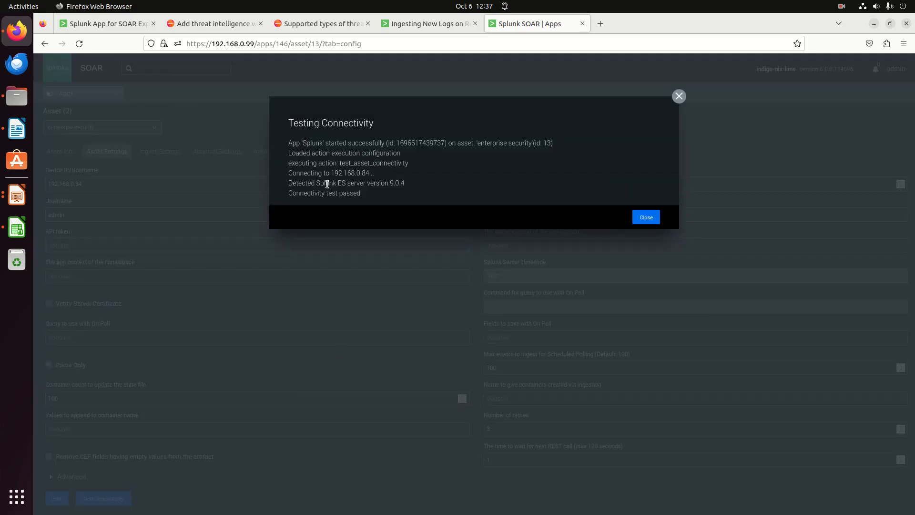
click(644, 216)
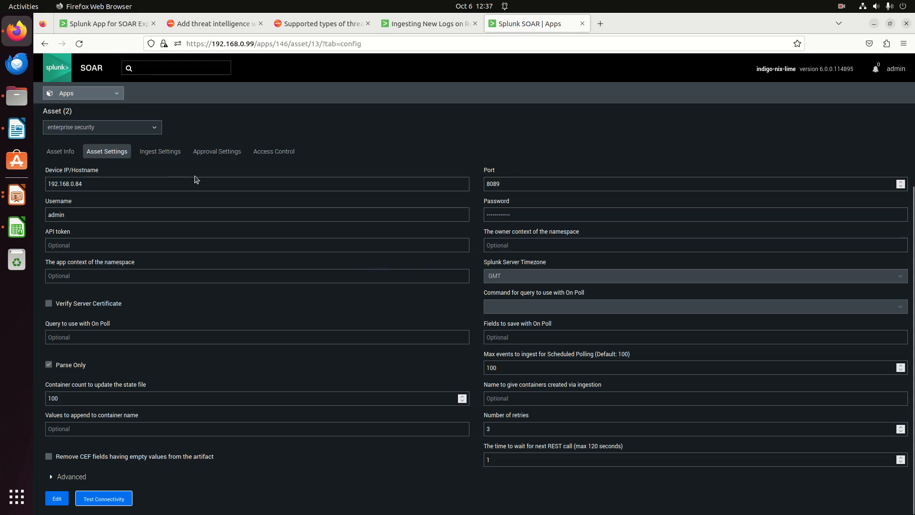
In a duplicate of the current browser tab, open the event label settings in Administration and create a label named es.
right_click(521, 25)
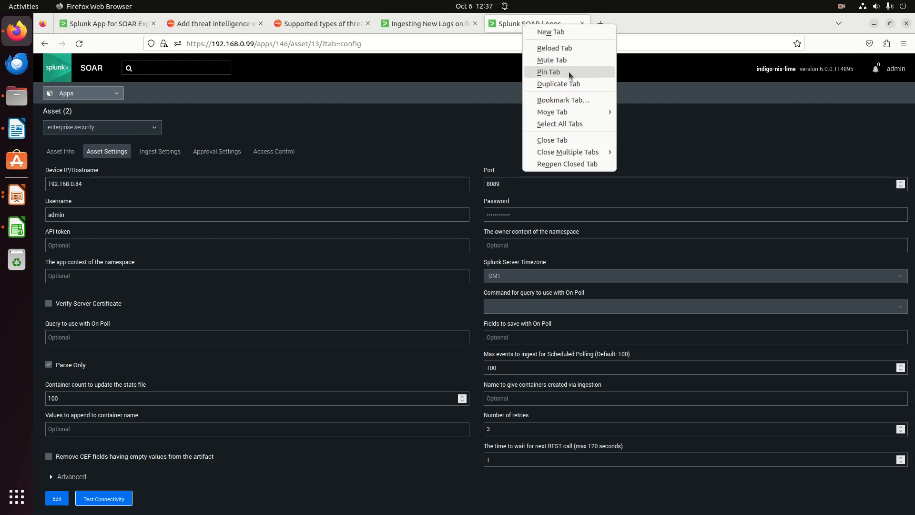
click(570, 84)
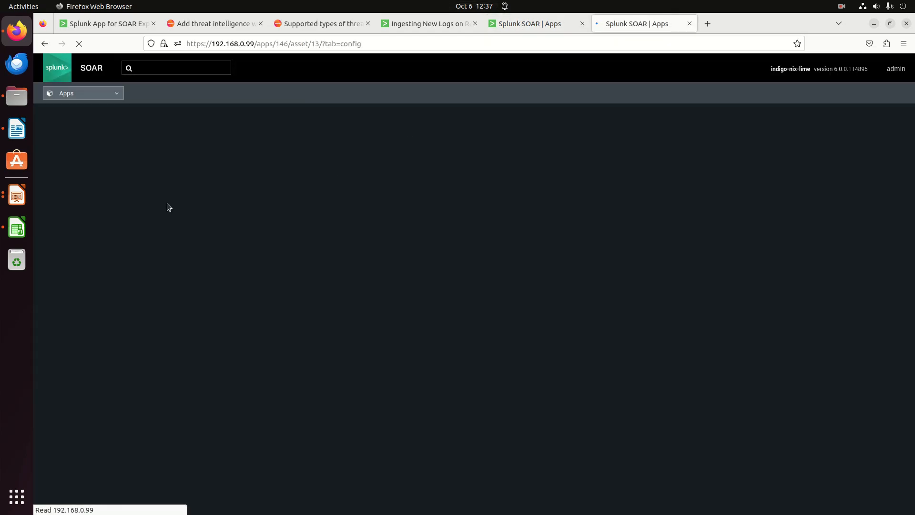
click(100, 95)
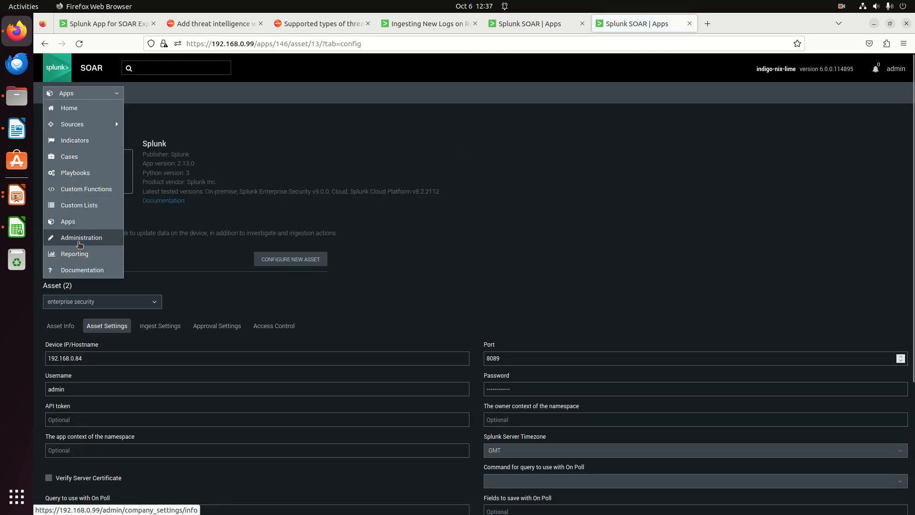
click(79, 238)
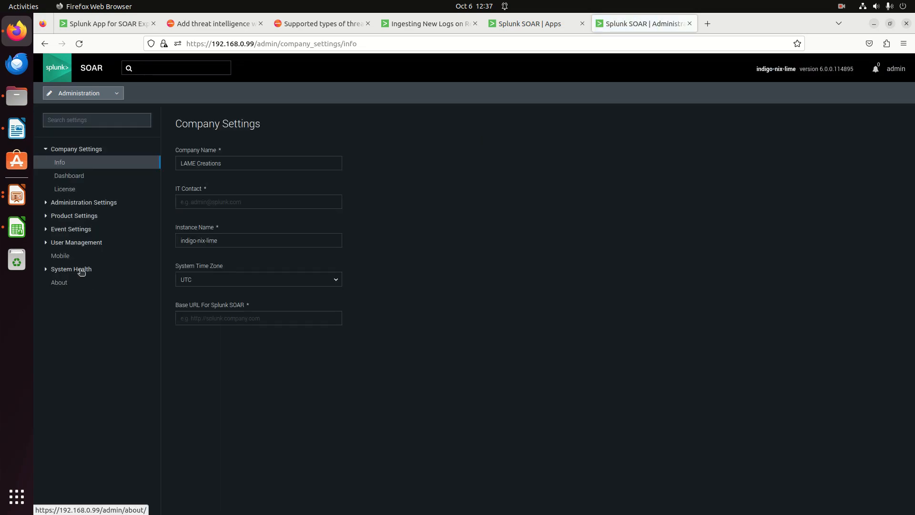
click(71, 230)
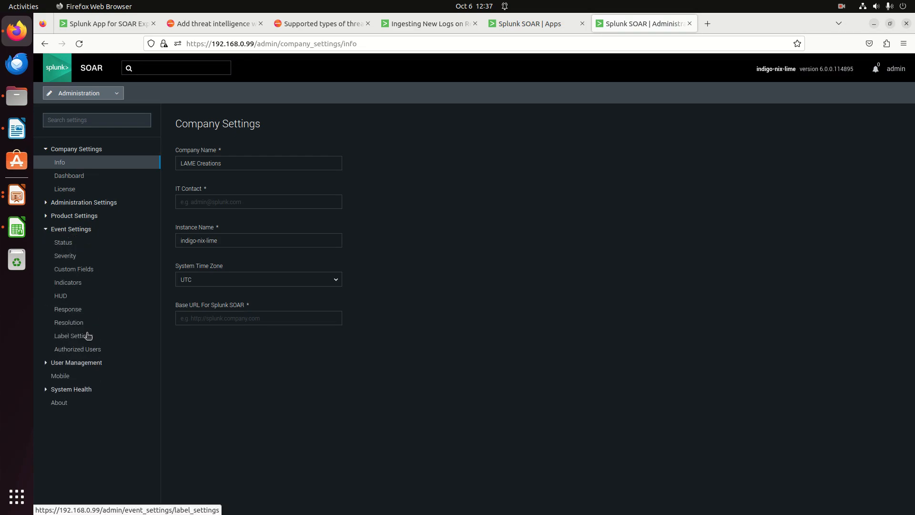
click(87, 335)
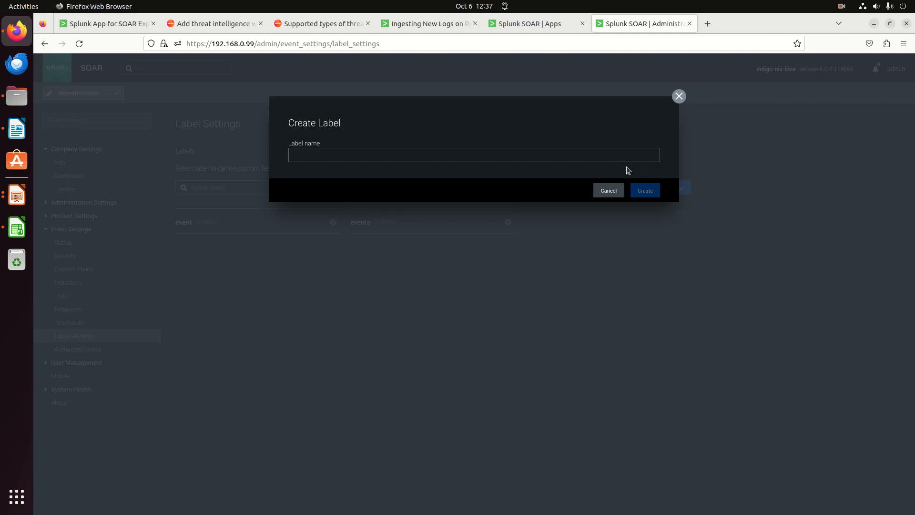
text(es)
click(653, 198)
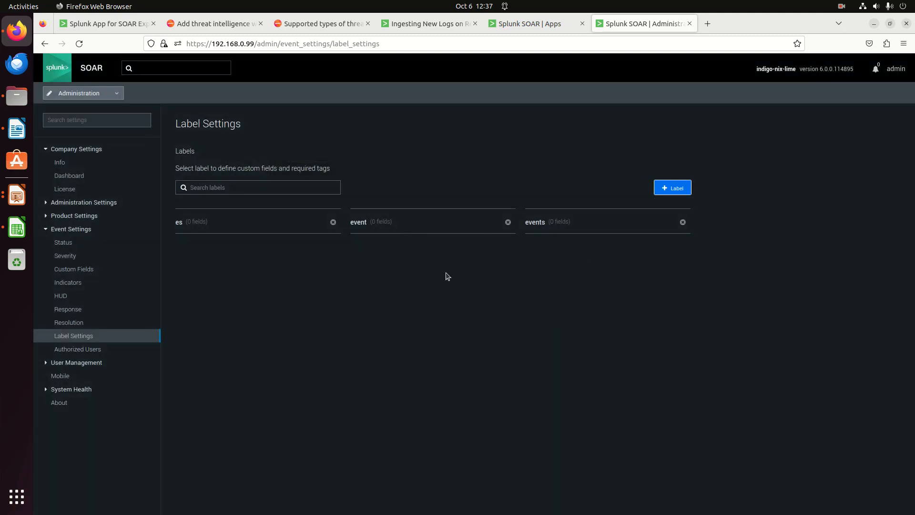
Return to the Splunk app's asset page, reload it, set the enterprise security asset's ingest label to es and save.
click(543, 24)
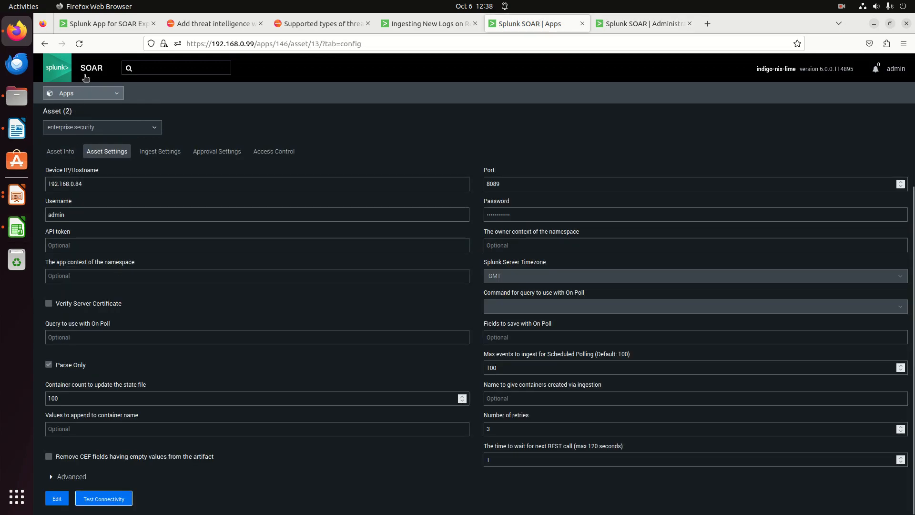
click(80, 43)
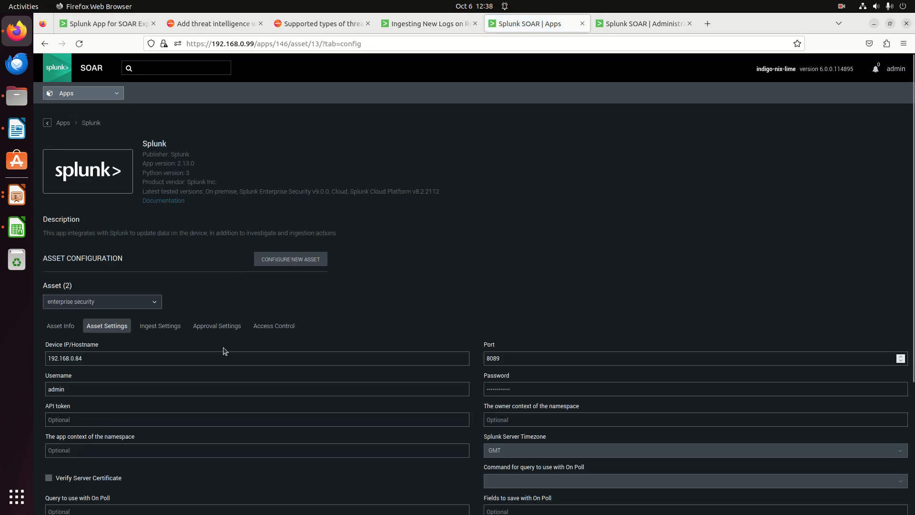
scroll(304, 351, down, 3)
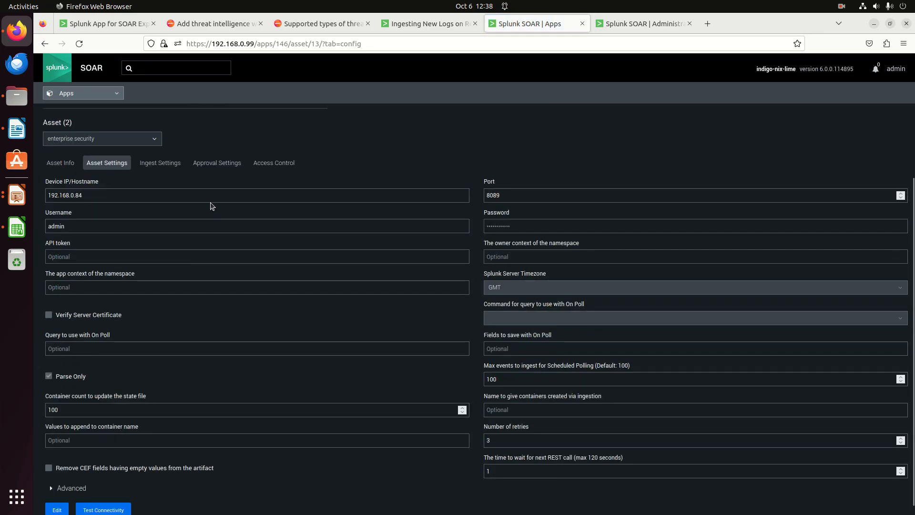
click(160, 163)
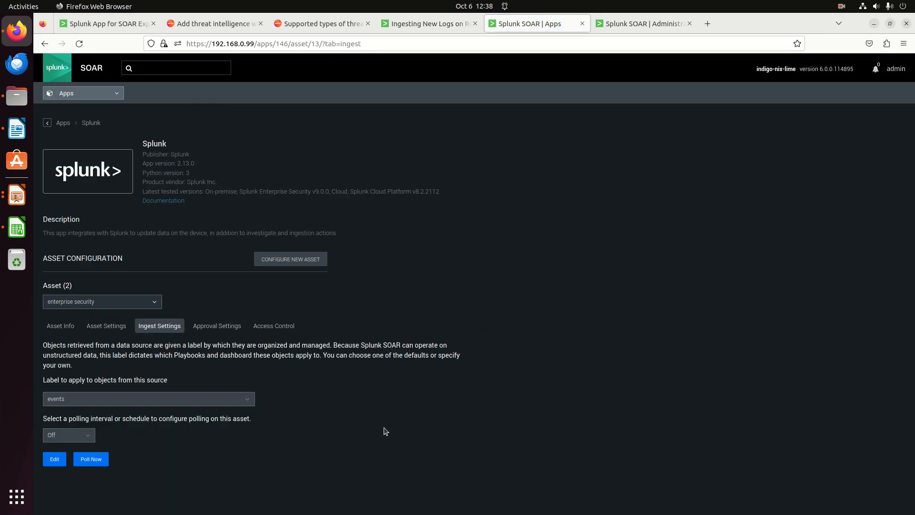
click(54, 459)
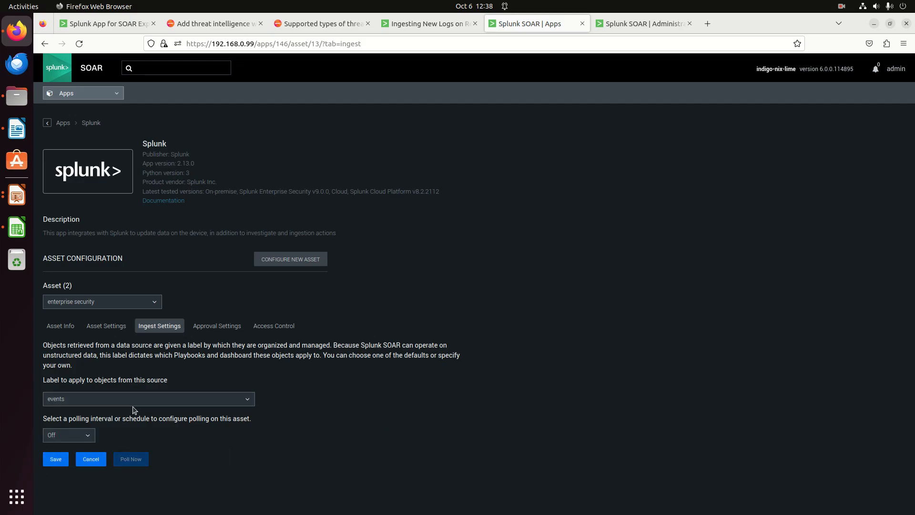
click(133, 404)
click(78, 411)
click(56, 457)
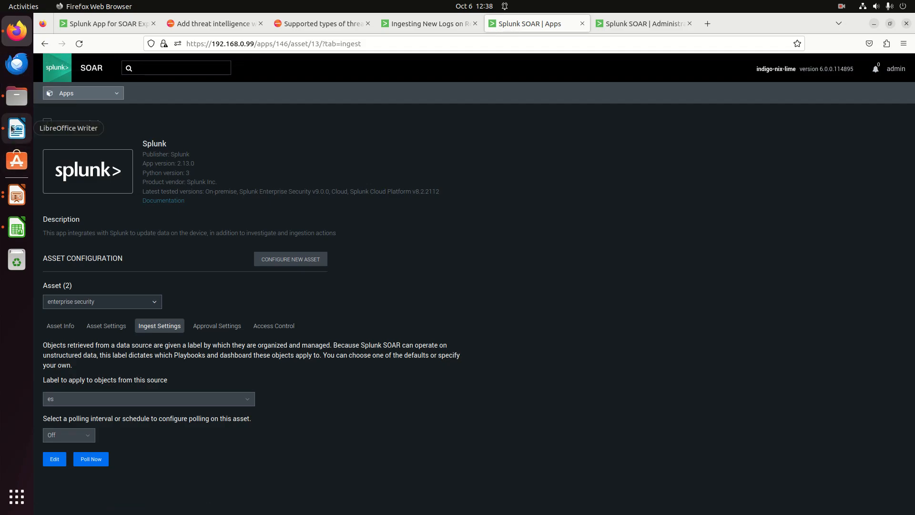
Switch to the LibreOffice Impress presentation and show slide 3, SOAR to Splunk, and slide 4, Configure Playbooks.
click(16, 194)
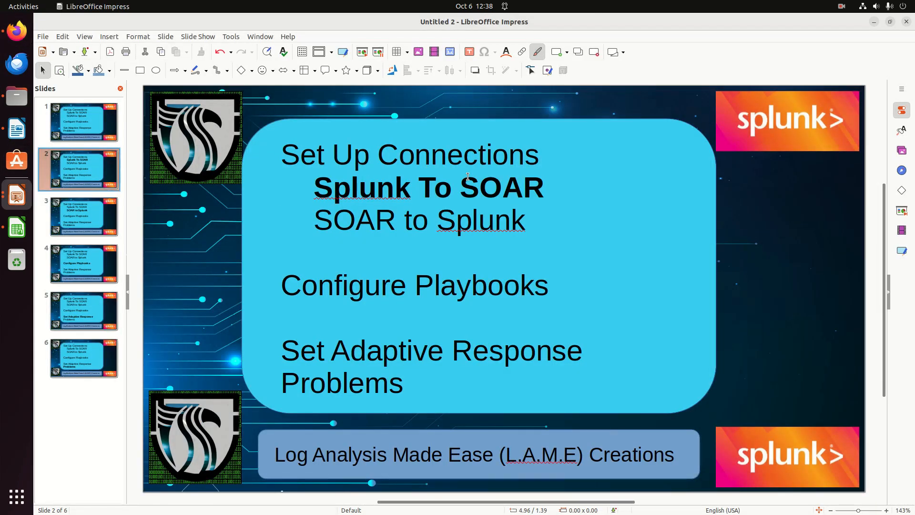
click(86, 220)
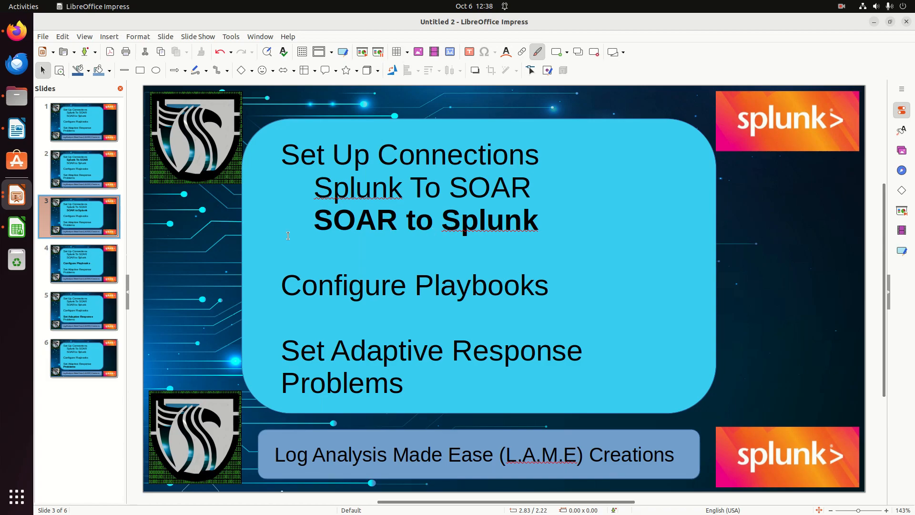
click(85, 274)
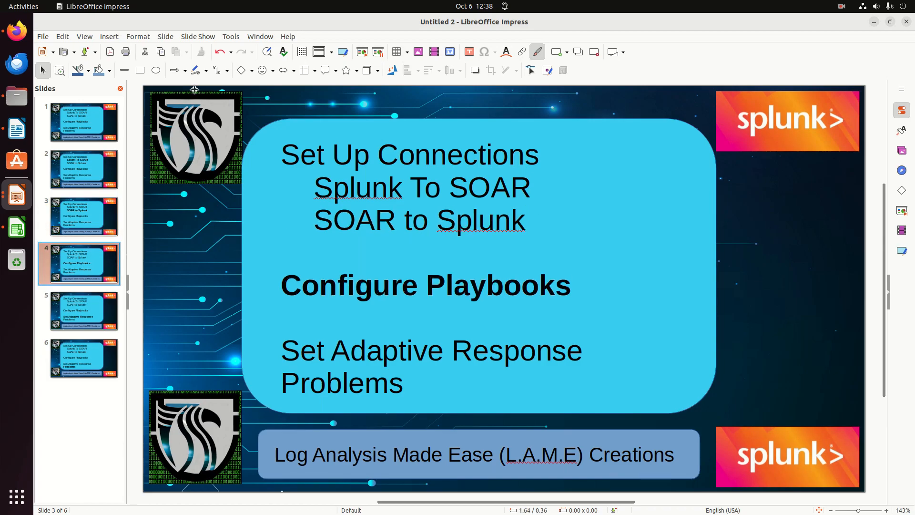
Switch back to Firefox and create a new Automation playbook named zzz_UpdateESTickets from the SOAR playbooks list.
click(15, 32)
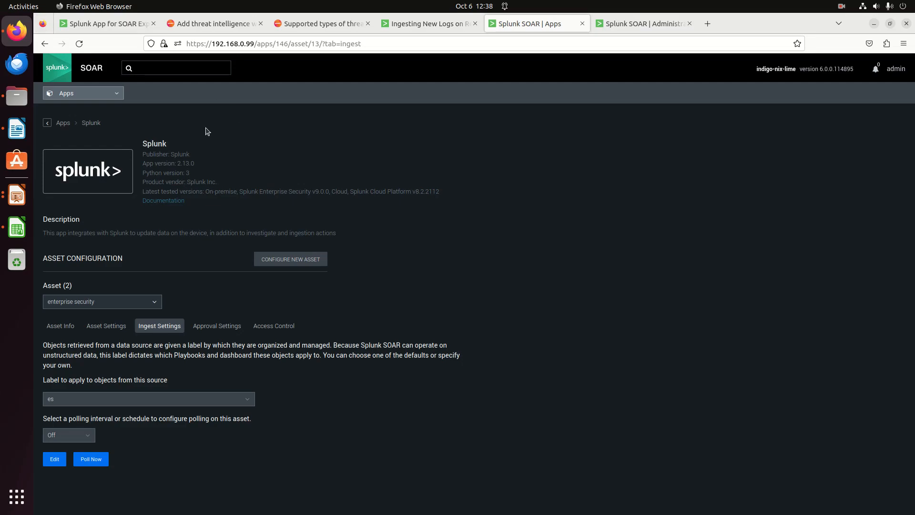
click(98, 93)
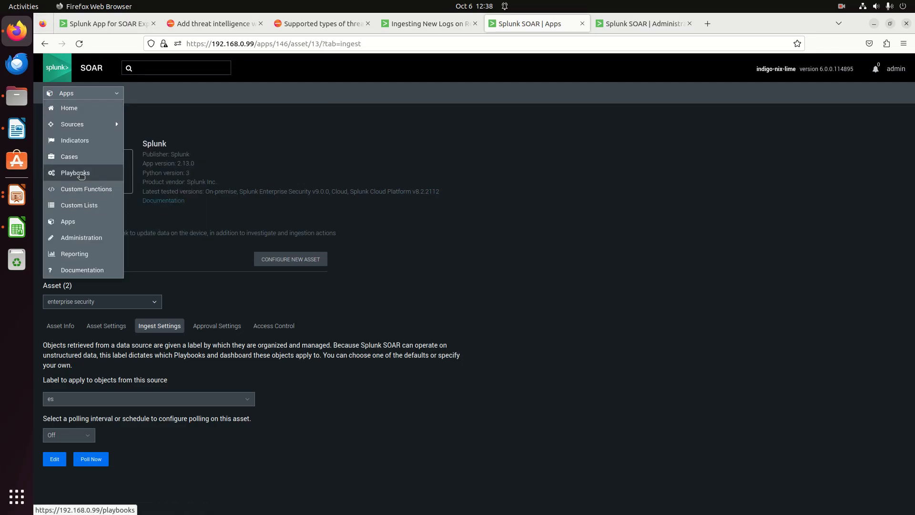
click(79, 173)
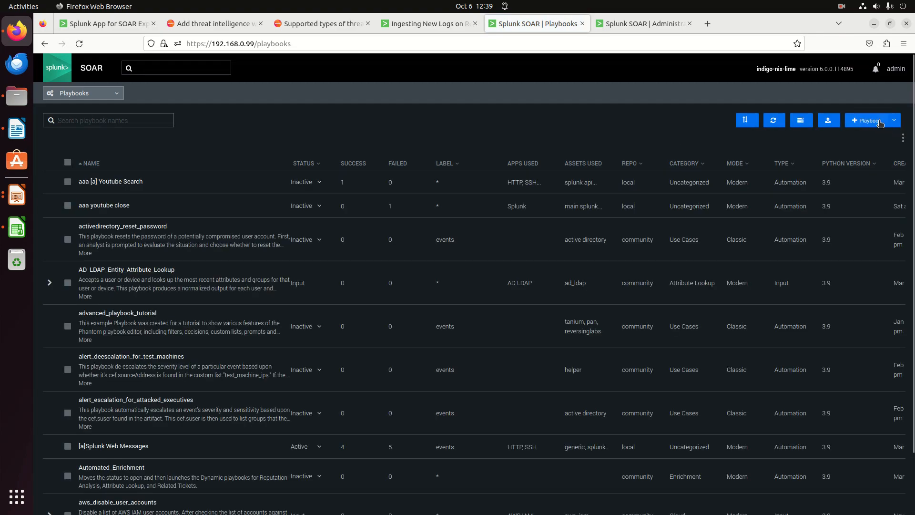
click(865, 119)
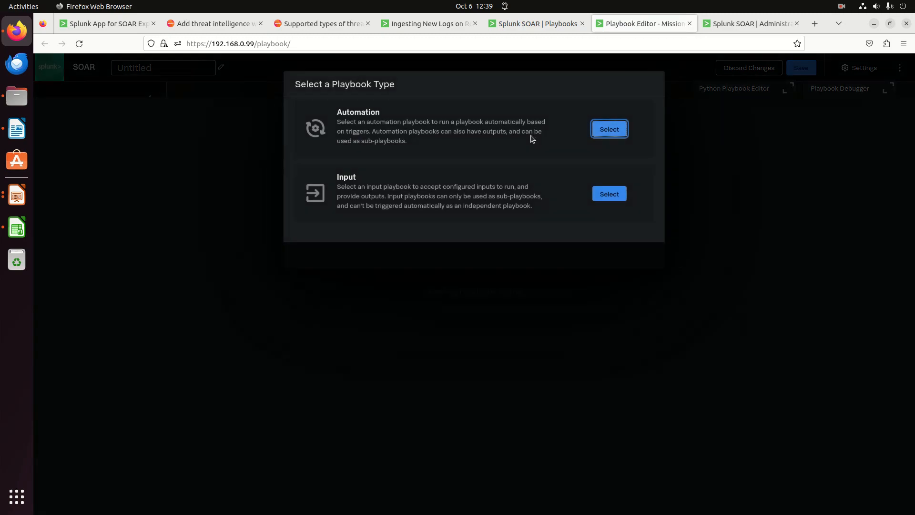
click(623, 128)
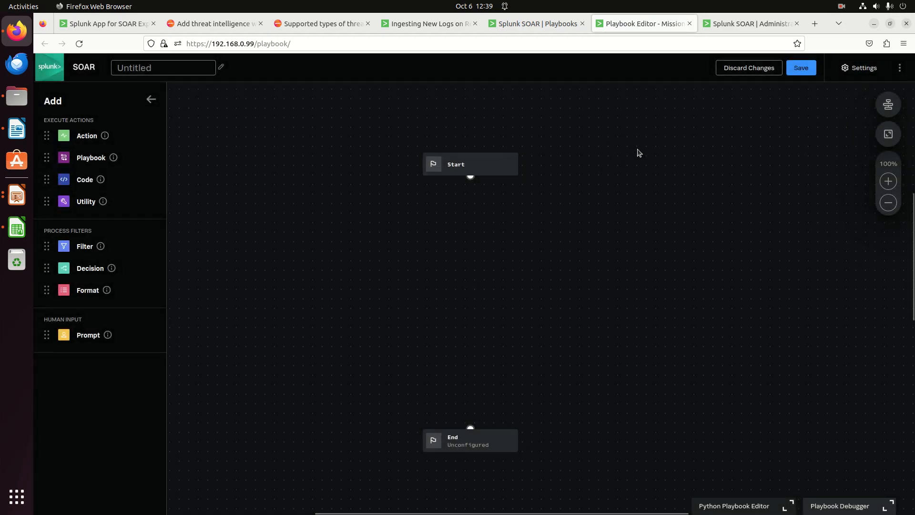
click(200, 73)
text(zzz_)
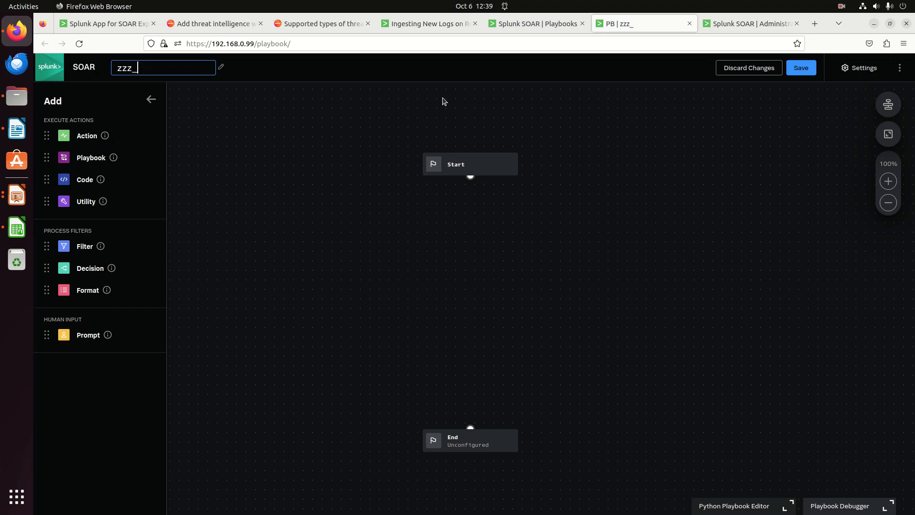
text(UpdateESTickets)
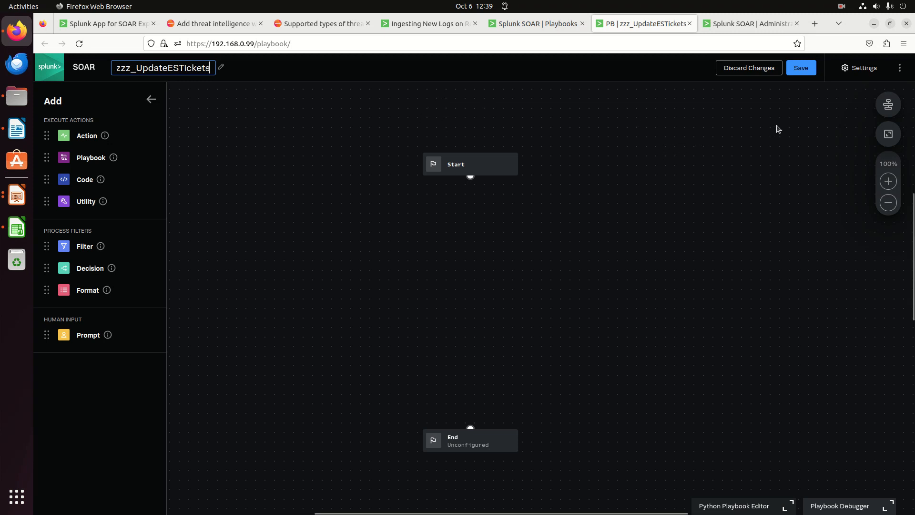
Set the playbook to operate on the es label and save it to the local repo with the comment setup.
click(855, 68)
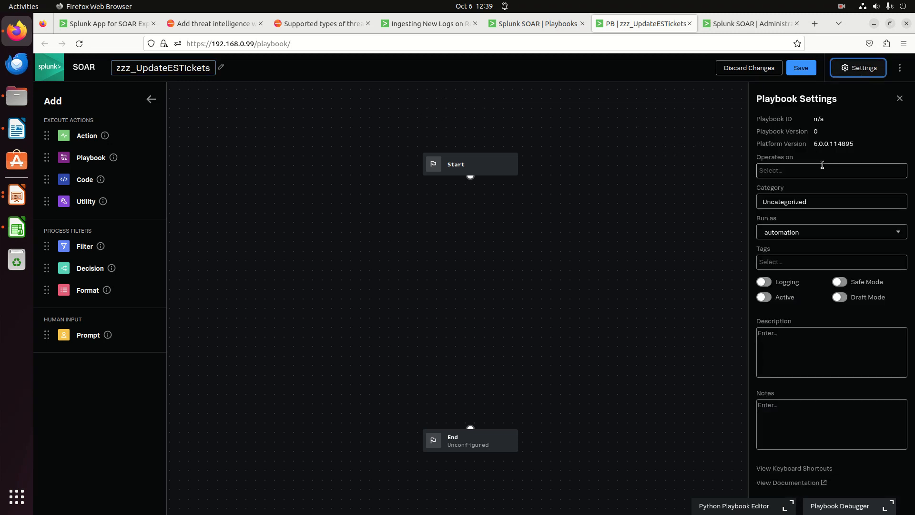
click(821, 165)
click(776, 238)
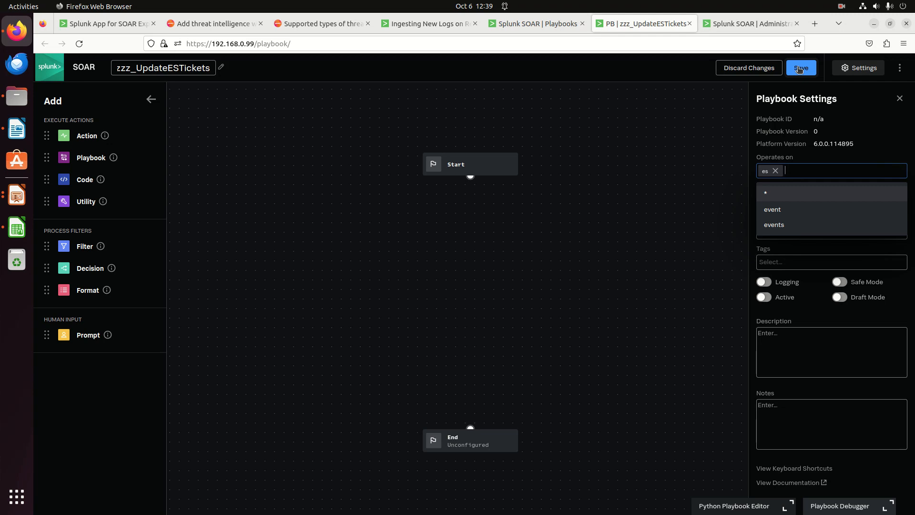
click(800, 69)
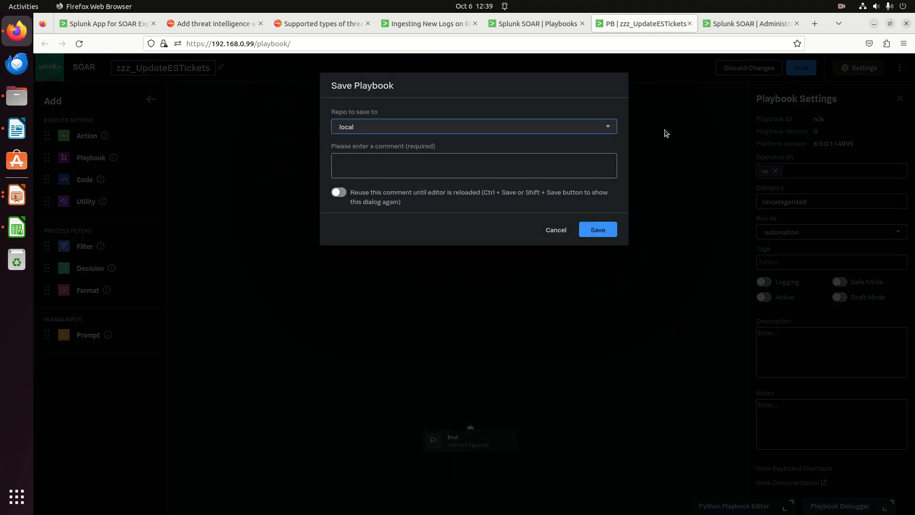
click(462, 160)
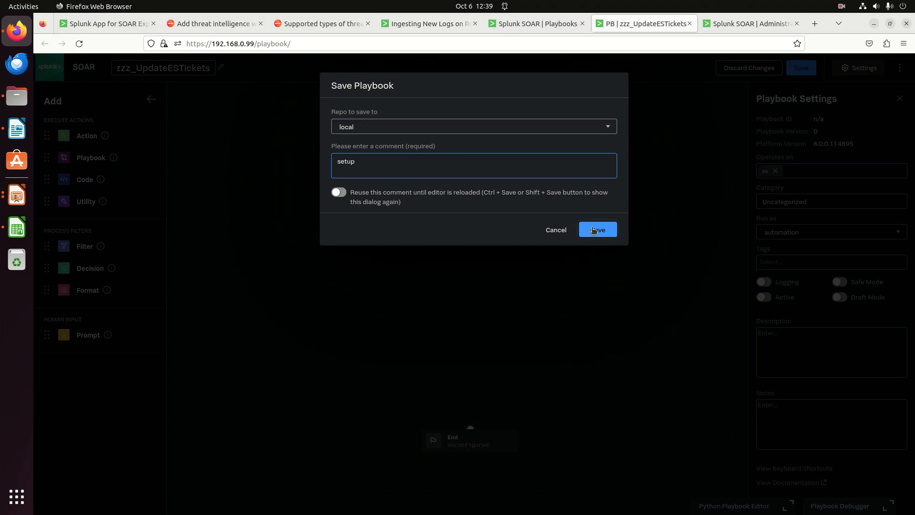
click(593, 231)
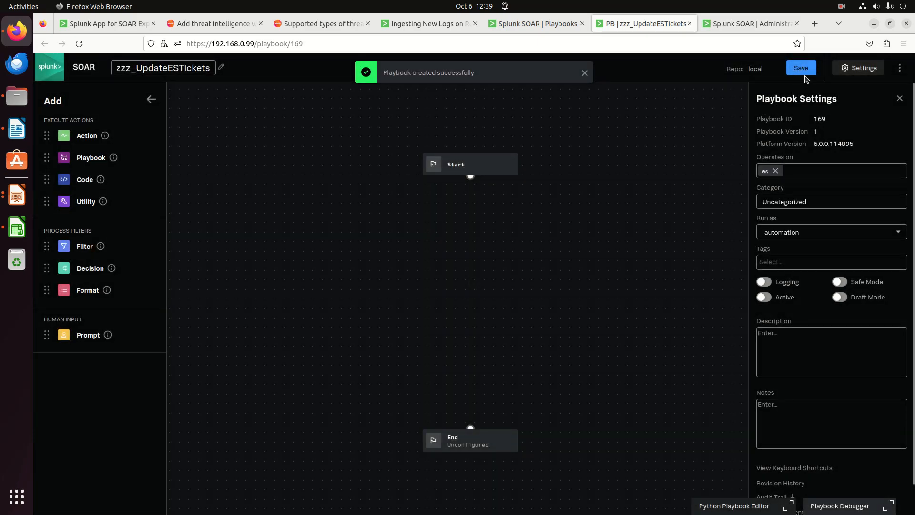
Save the playbook again with the comment setup, enabling reuse of this comment until the editor is reloaded.
click(803, 71)
click(339, 193)
click(391, 157)
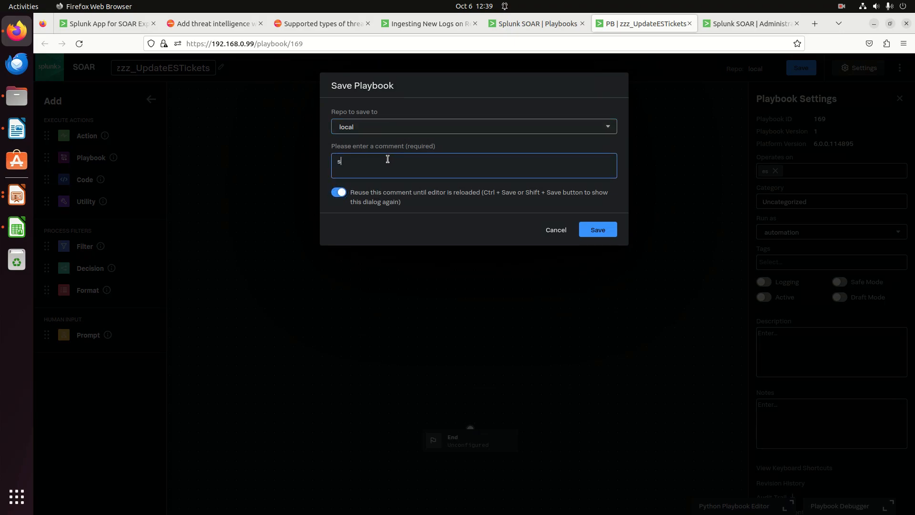
text(setup)
click(602, 235)
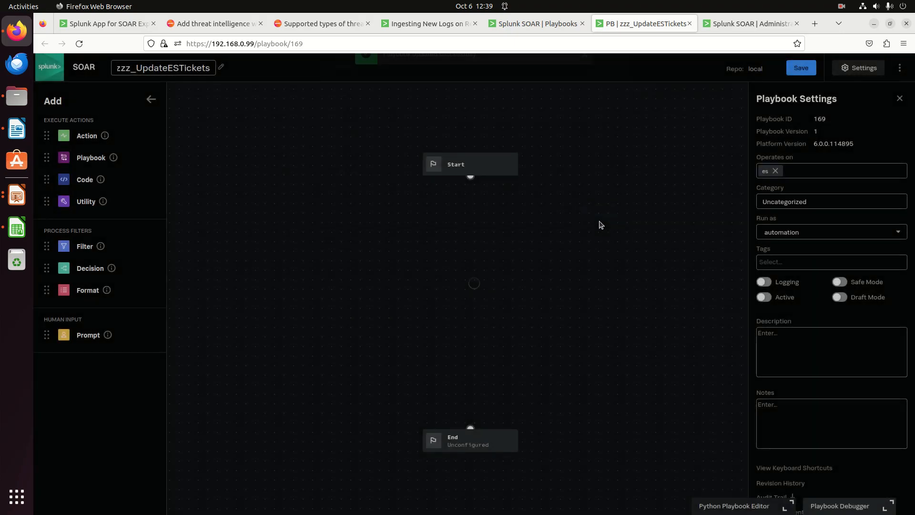
Add an Action block connected from Start and configure it as the Splunk app's update event action.
drag(470, 176, 467, 224)
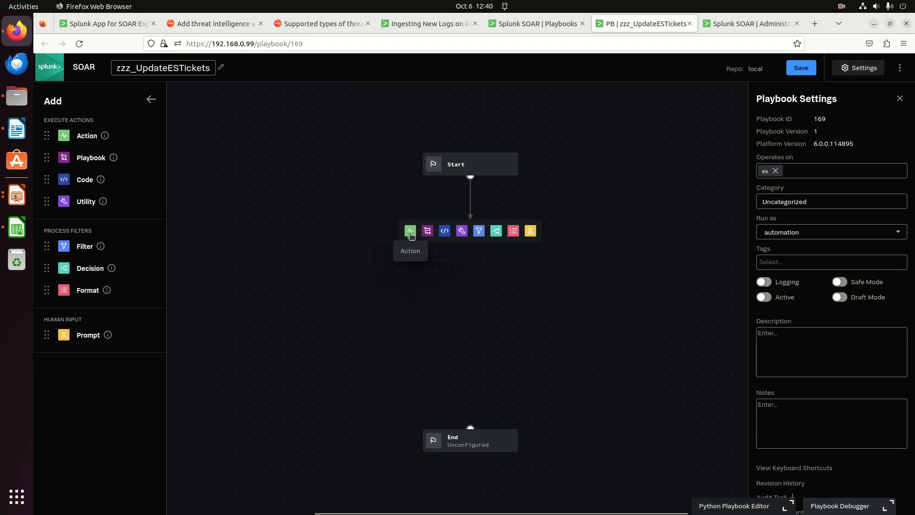
click(411, 236)
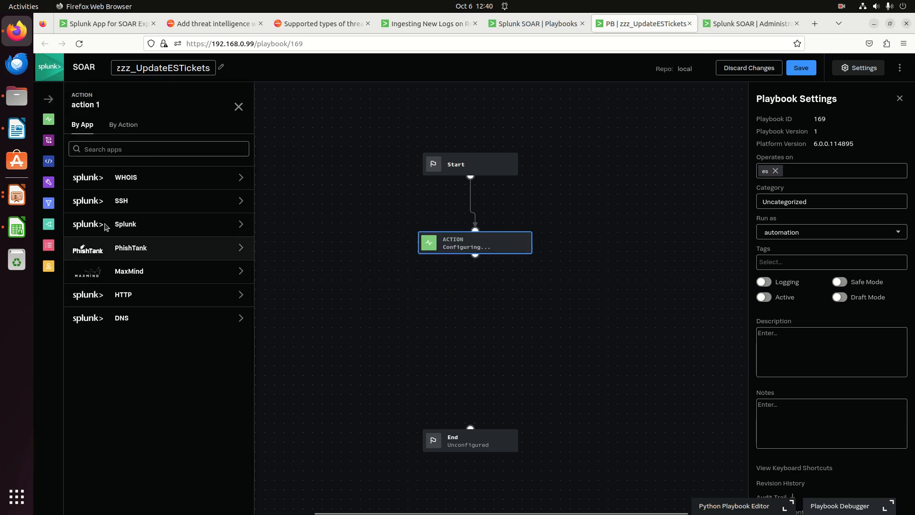
click(106, 225)
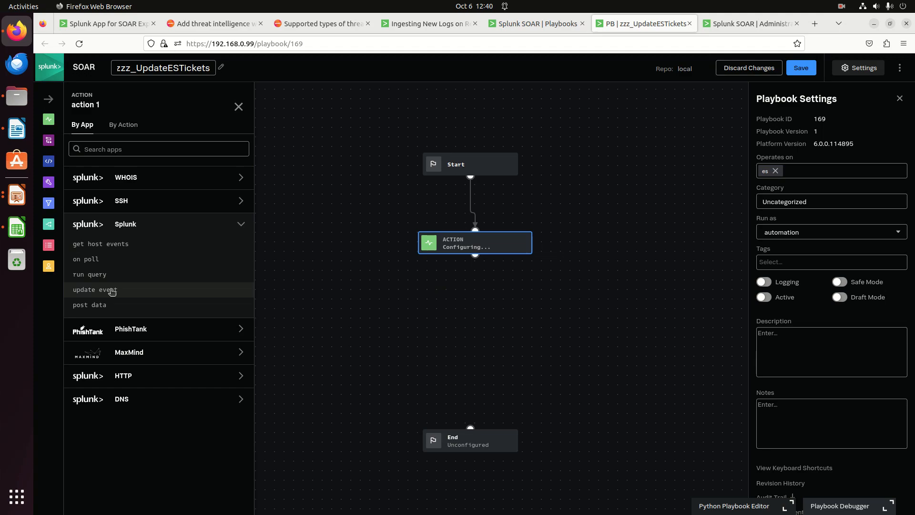
click(111, 291)
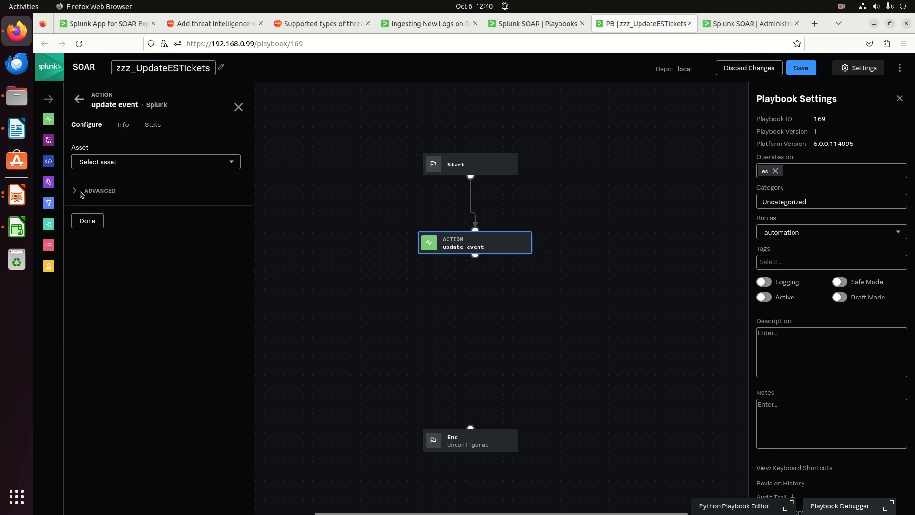
Review the scope choices in the advanced settings and set the action's asset to enterprise security.
click(85, 191)
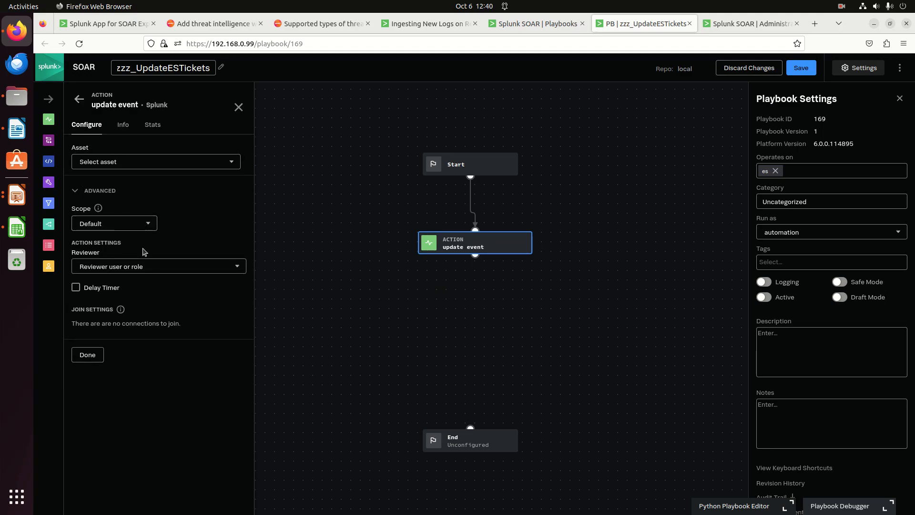
click(132, 228)
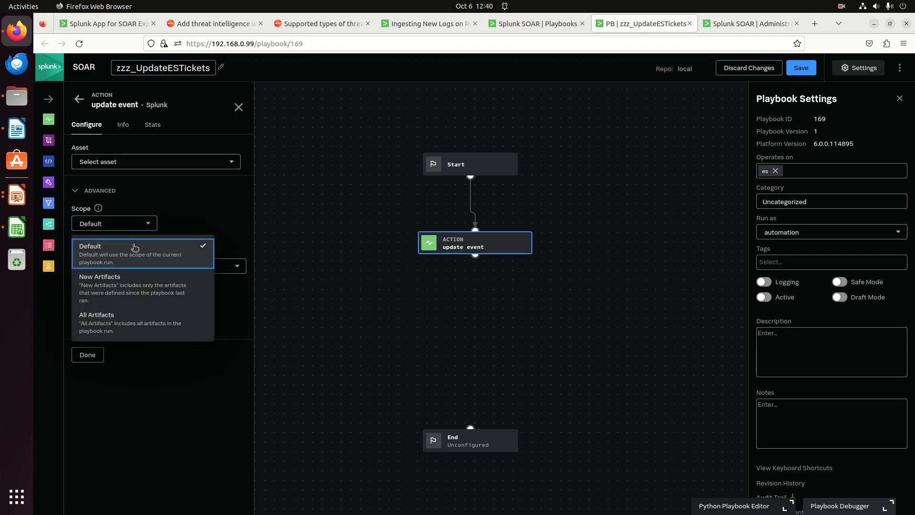
click(182, 199)
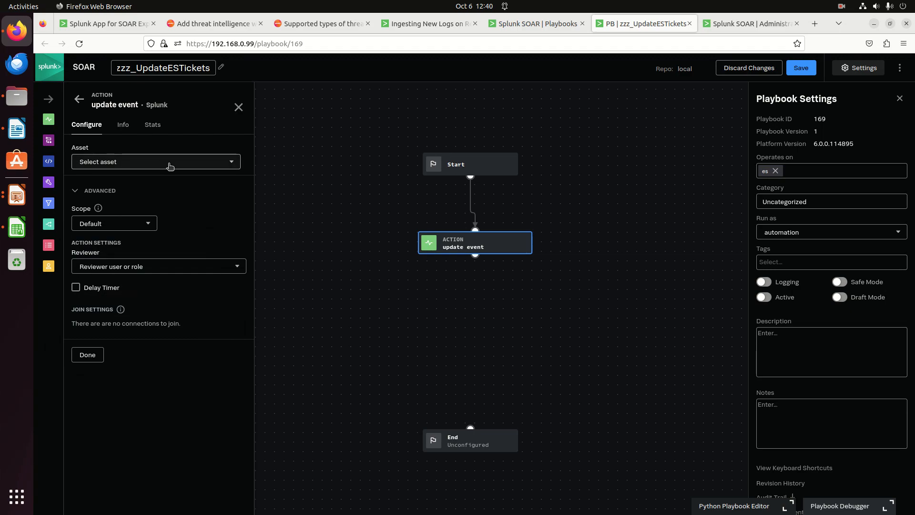
click(169, 165)
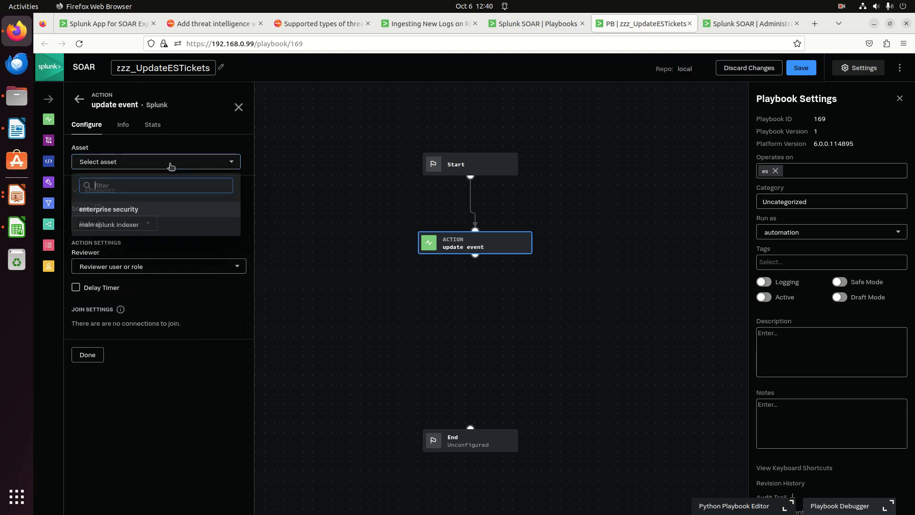
click(129, 209)
Set event_ids to artifact:*.cef.event_id by turning off the notable event id filter, inserting the applicationProtocol artifact field and renaming its last part.
click(149, 210)
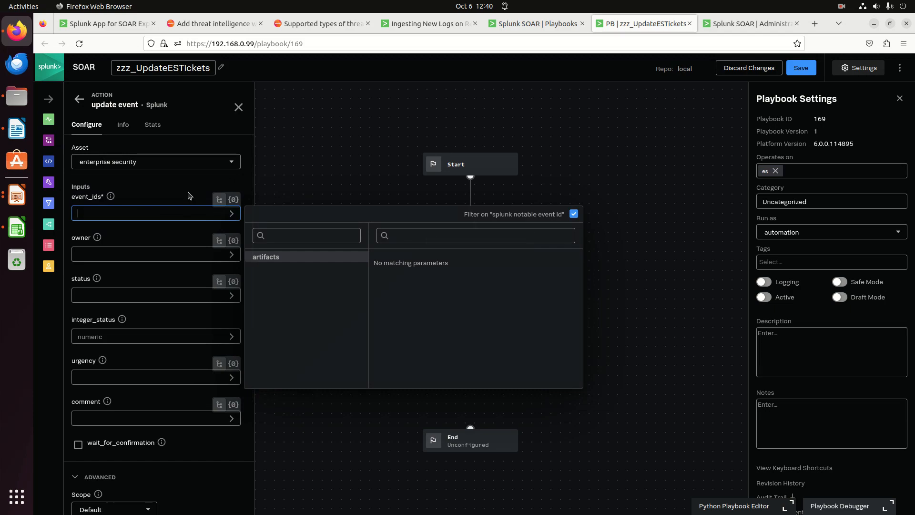
text(event_id)
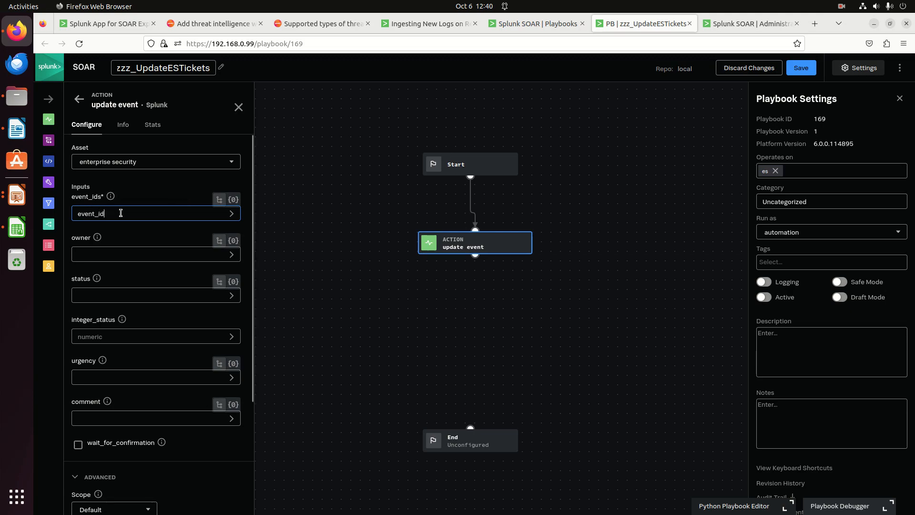
click(133, 213)
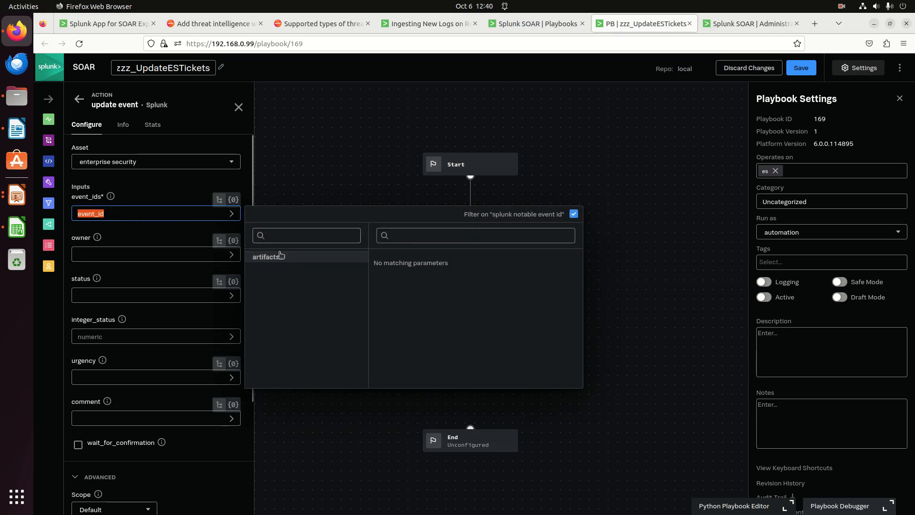
click(573, 214)
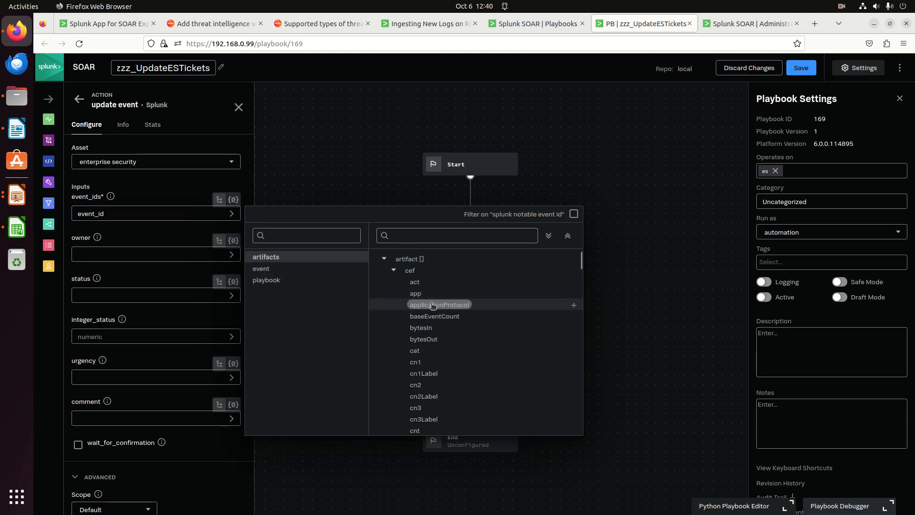
click(433, 306)
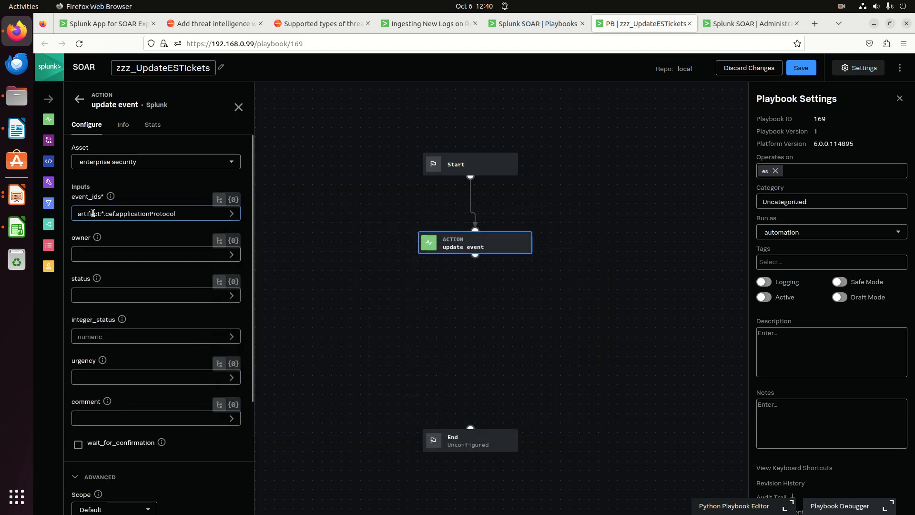
double_click(150, 213)
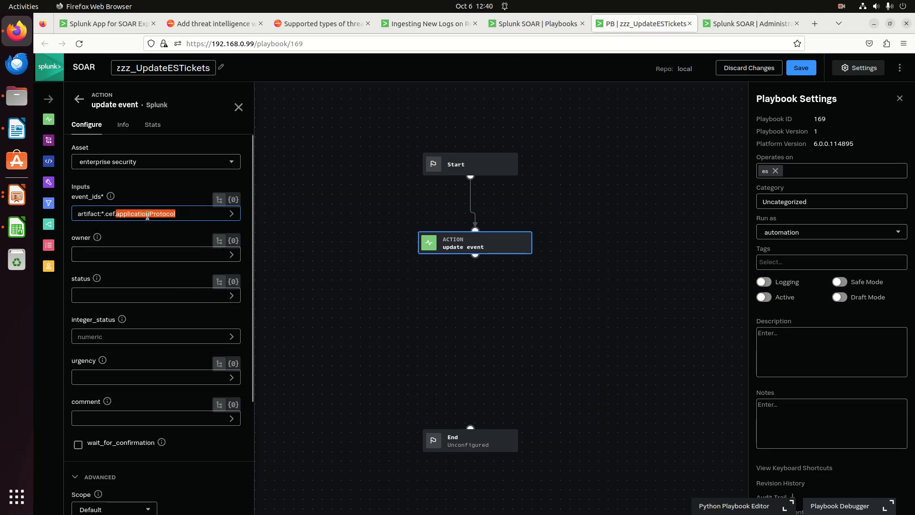
text(event_id)
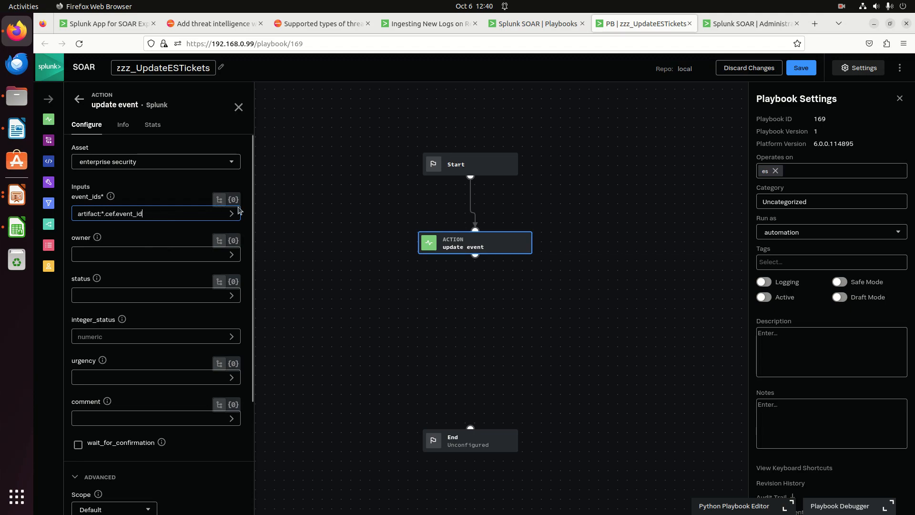
Insert the applicationProtocol artifact field into event_ids again and replace its last part with event_id.
click(232, 213)
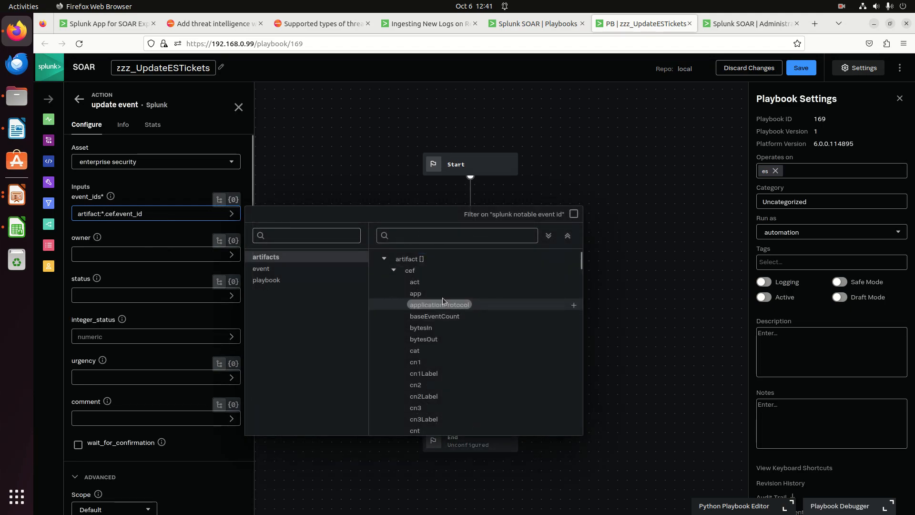
click(421, 303)
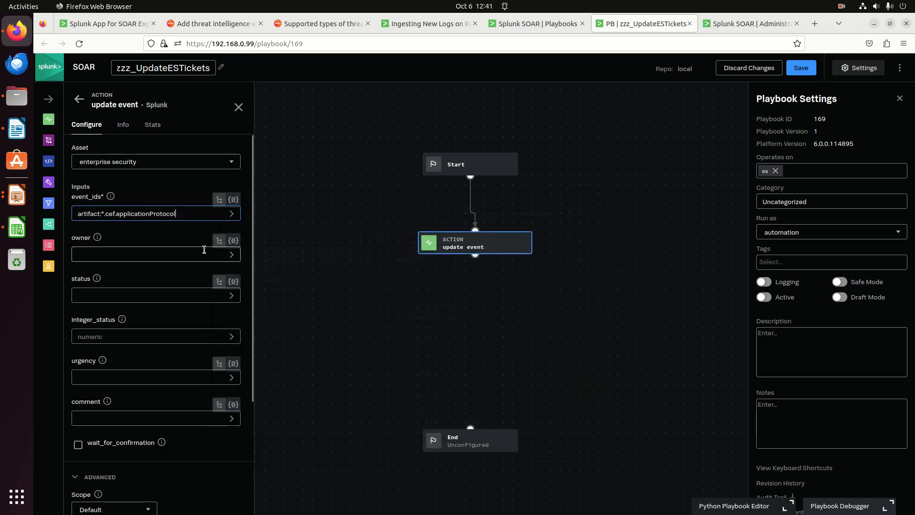
double_click(151, 213)
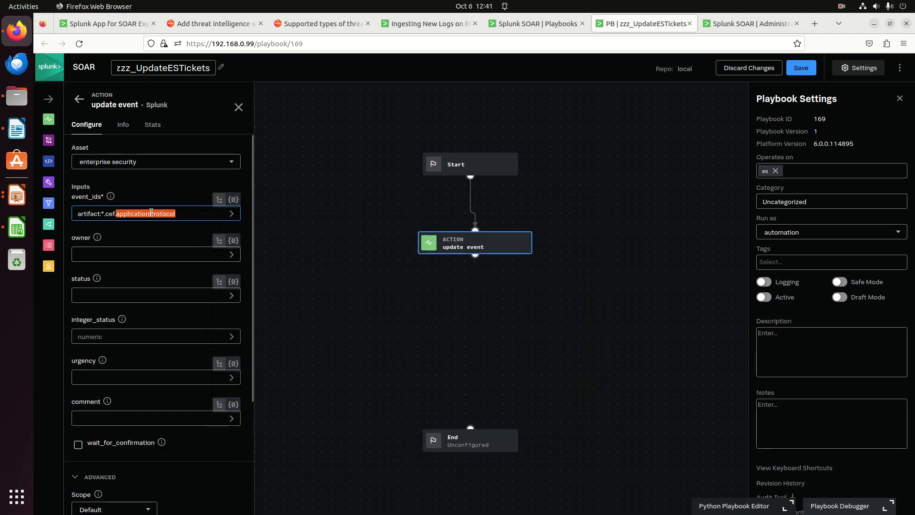
text(event_id)
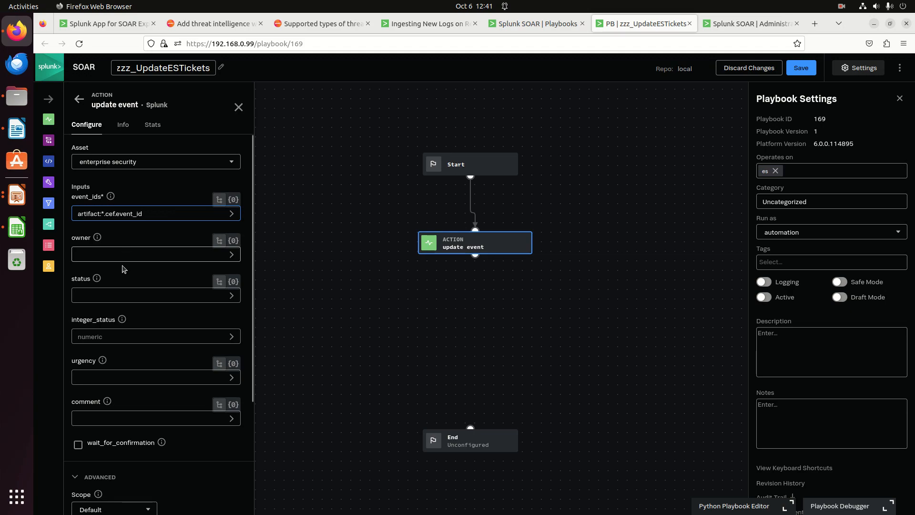
Set the update event action's comment to "I updated the ticket" and its status to closed.
click(111, 294)
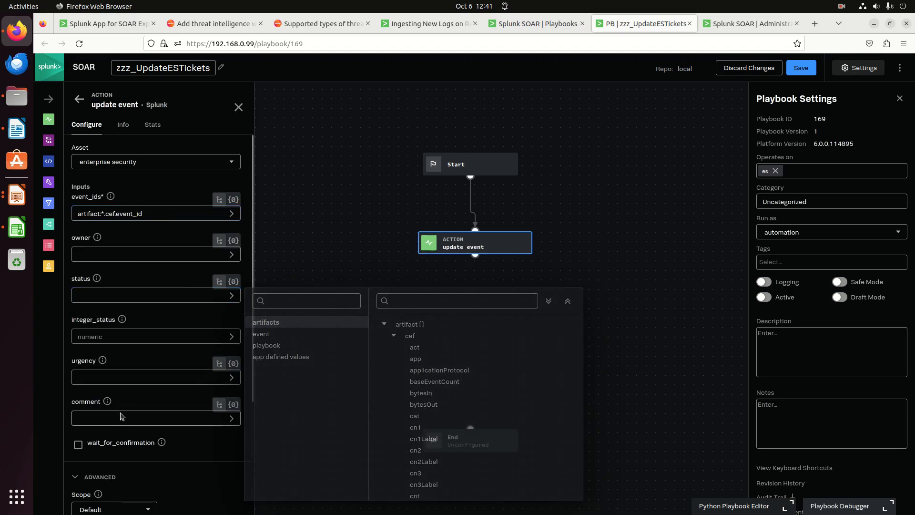
click(120, 414)
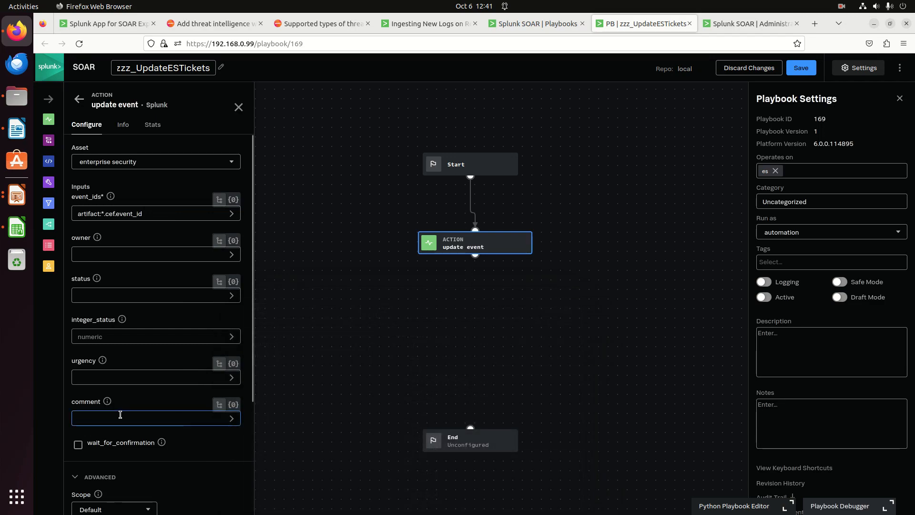
text(I updated)
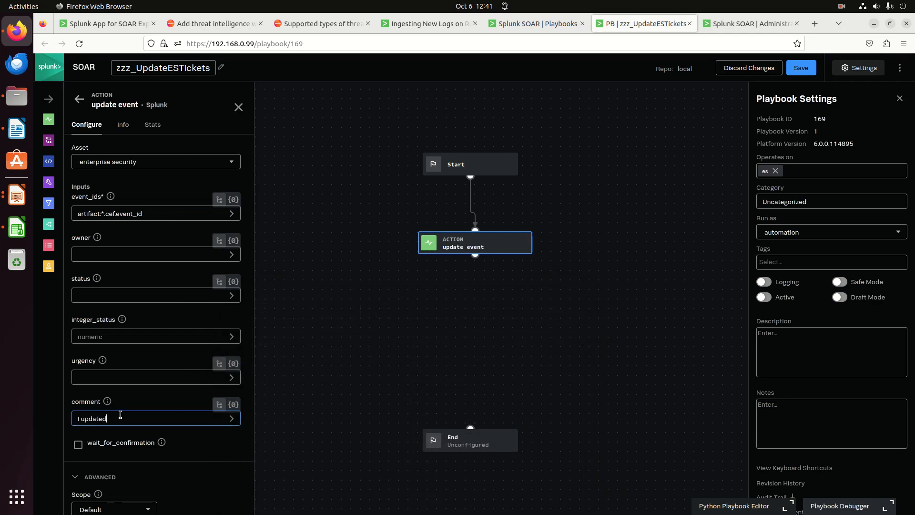
text( the ticke)
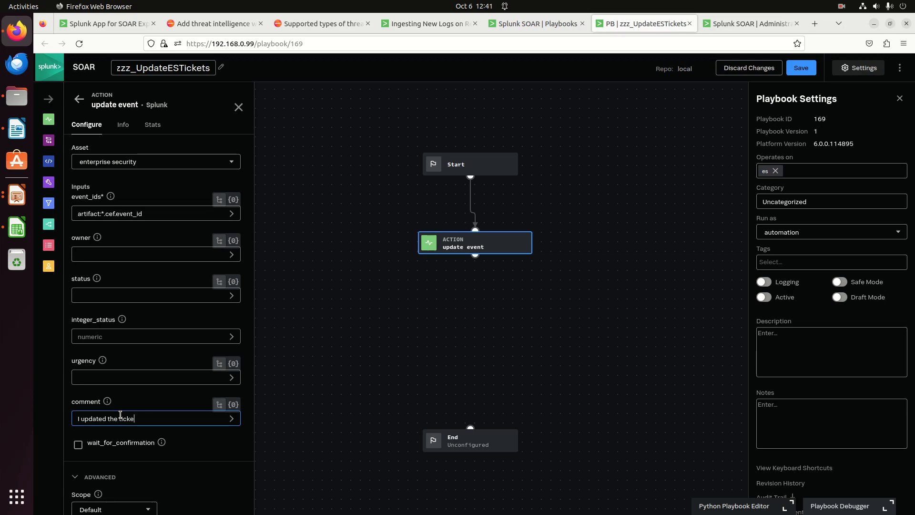
text(t)
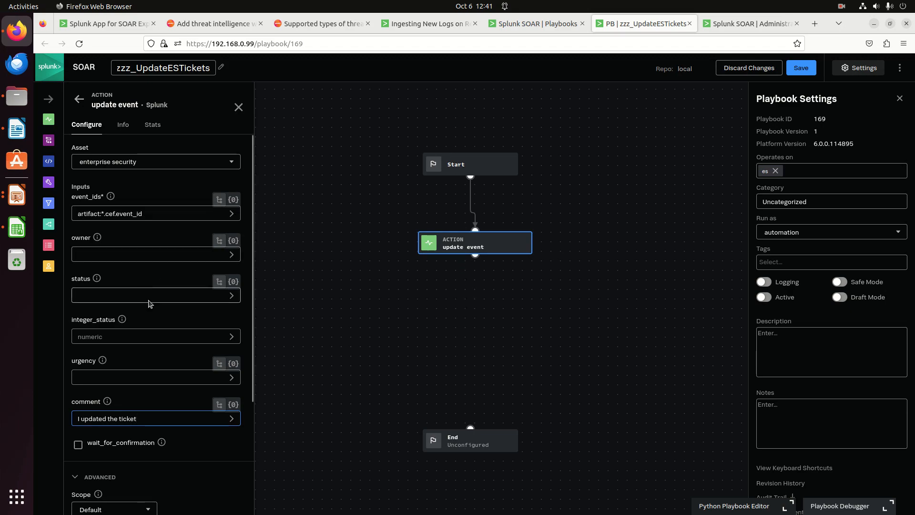
click(180, 293)
text(closed)
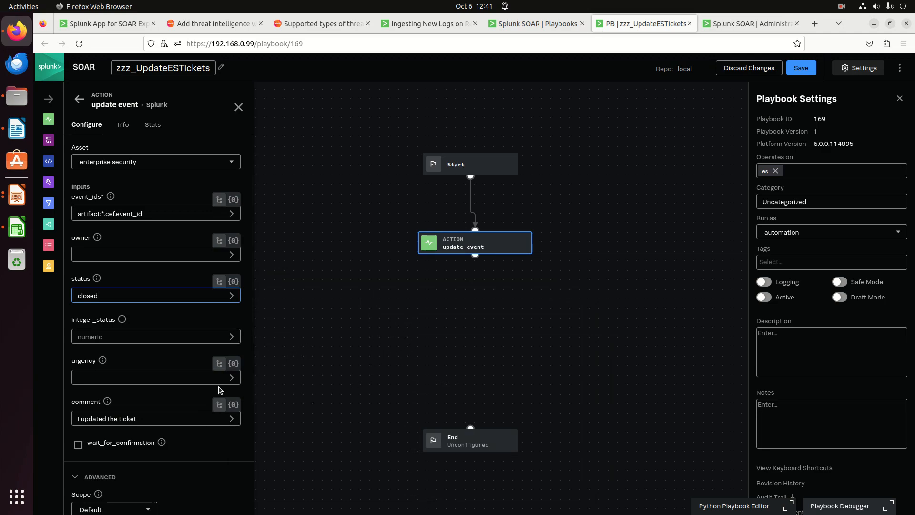
click(81, 423)
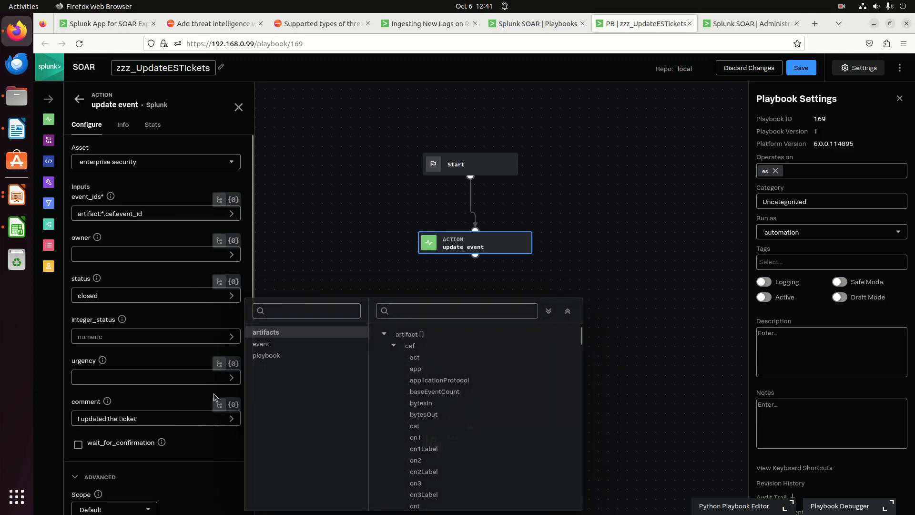
click(351, 238)
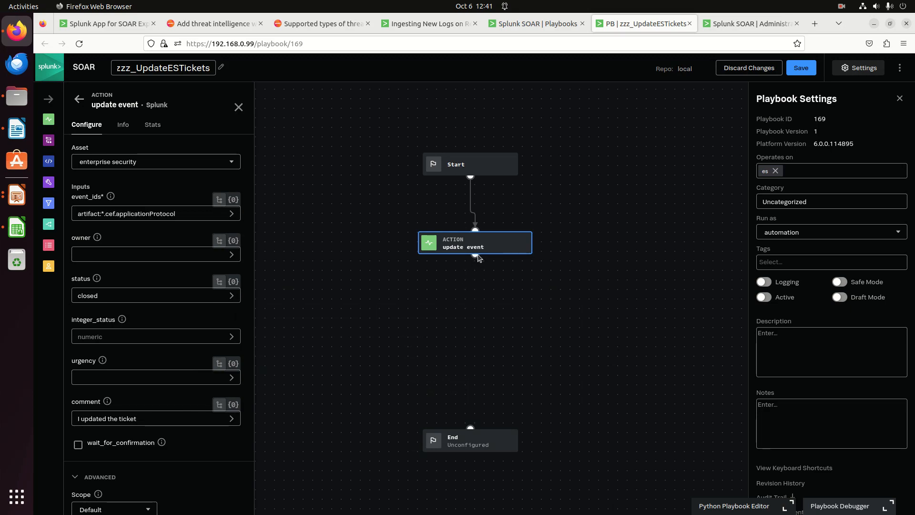
Replace applicationProtocol with event_id in the event_ids input and complete the update event configuration.
click(197, 214)
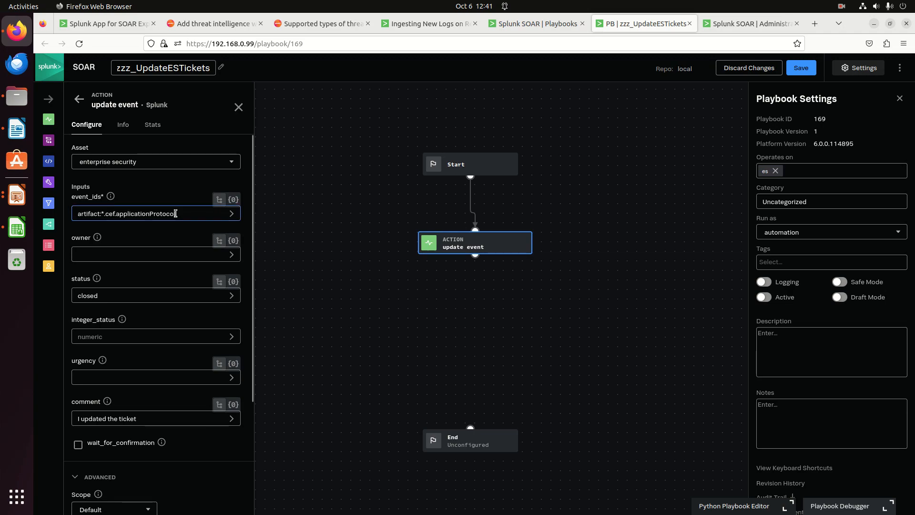
double_click(175, 214)
text(event_id)
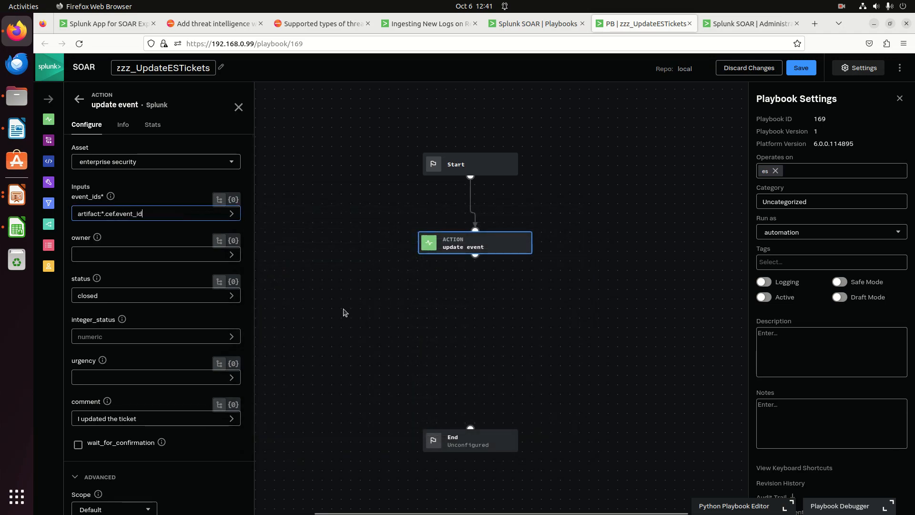
click(333, 326)
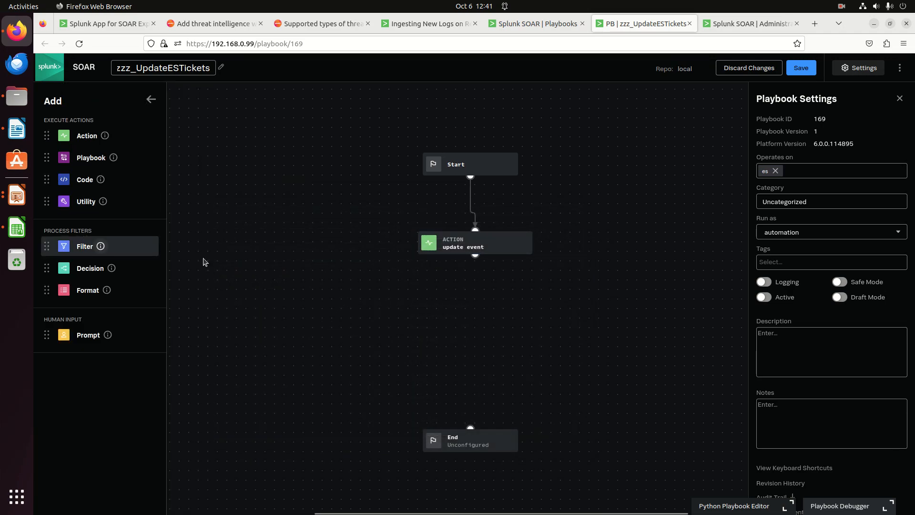
click(446, 244)
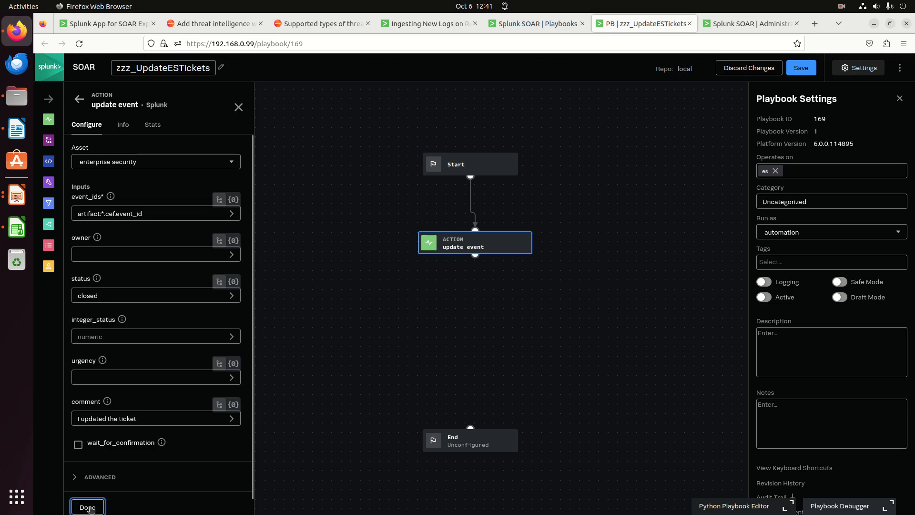
click(89, 506)
Connect the update event block's output to the End block and save the playbook.
drag(475, 255, 467, 435)
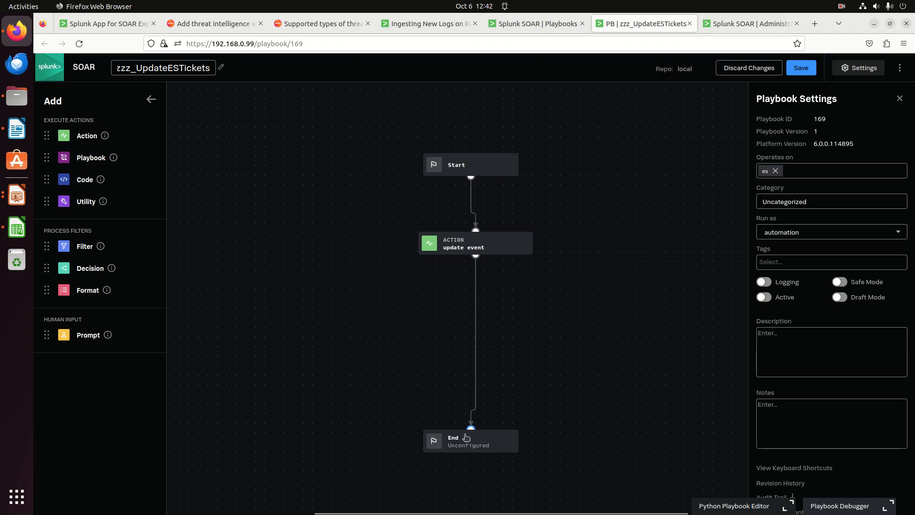
click(801, 68)
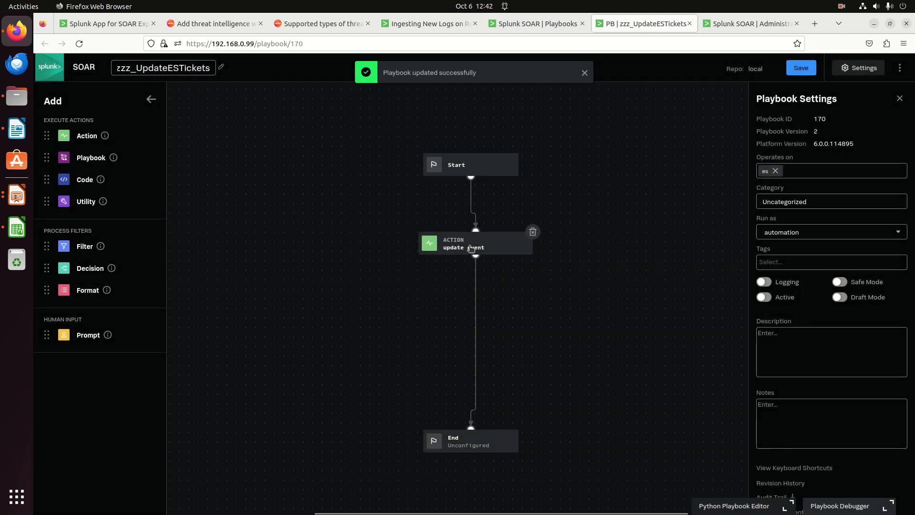
Reconfigure the playbook's action block as the Splunk update event action using the enterprise security asset.
click(440, 247)
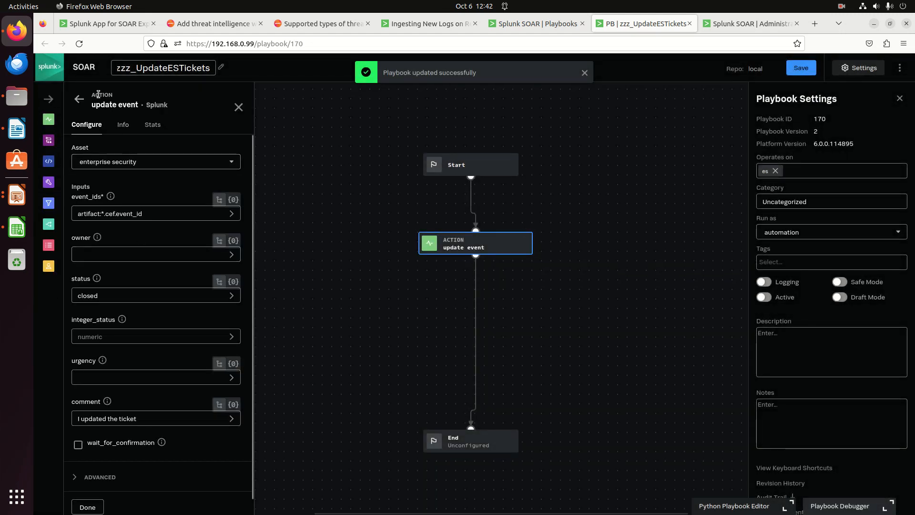
click(80, 99)
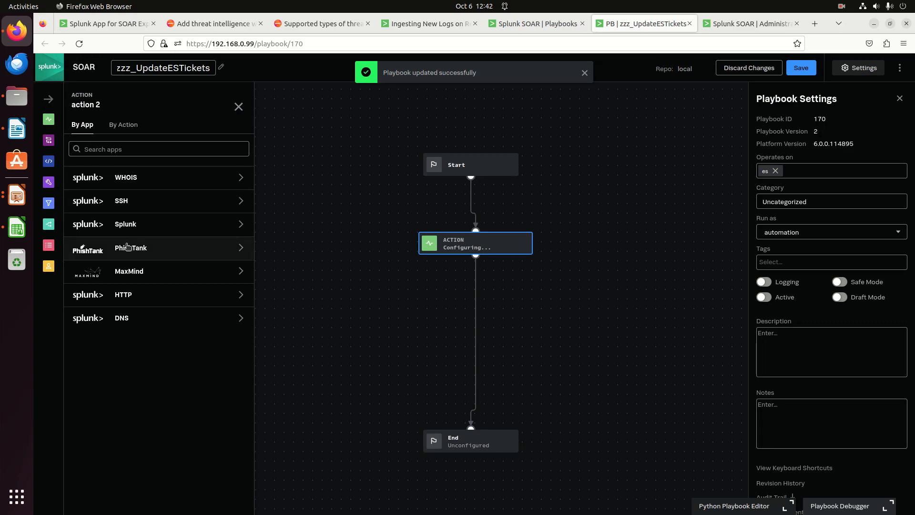
click(124, 226)
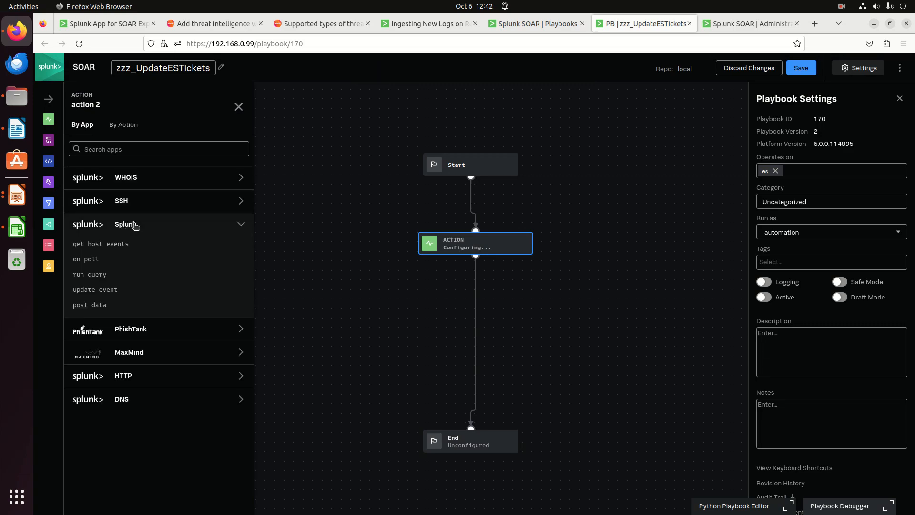
click(111, 289)
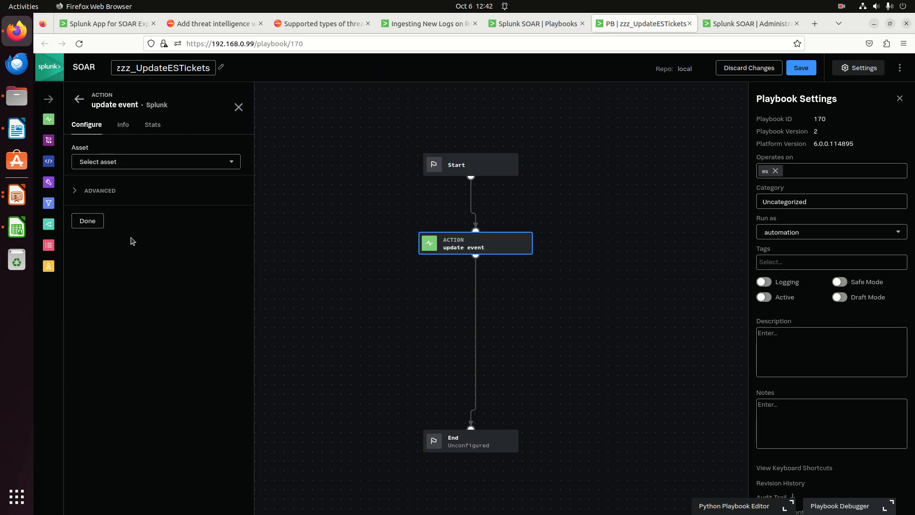
click(108, 162)
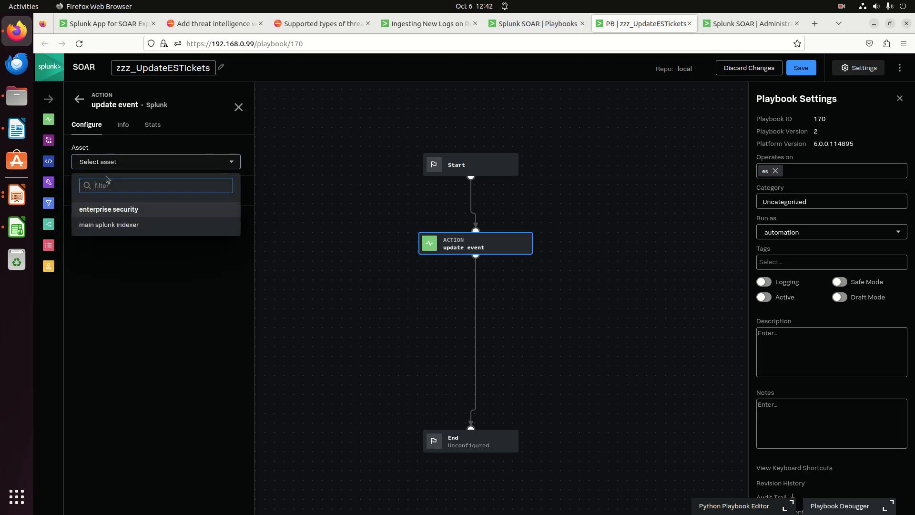
click(114, 215)
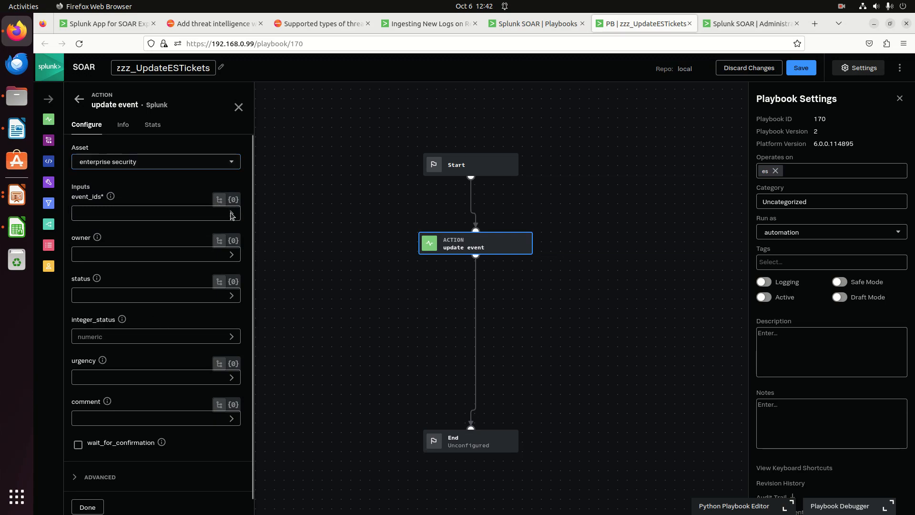
Set event_ids to the unfiltered applicationProtocol artifact field and replace its last part so it reads artifact:*.cef.event_id.
click(231, 215)
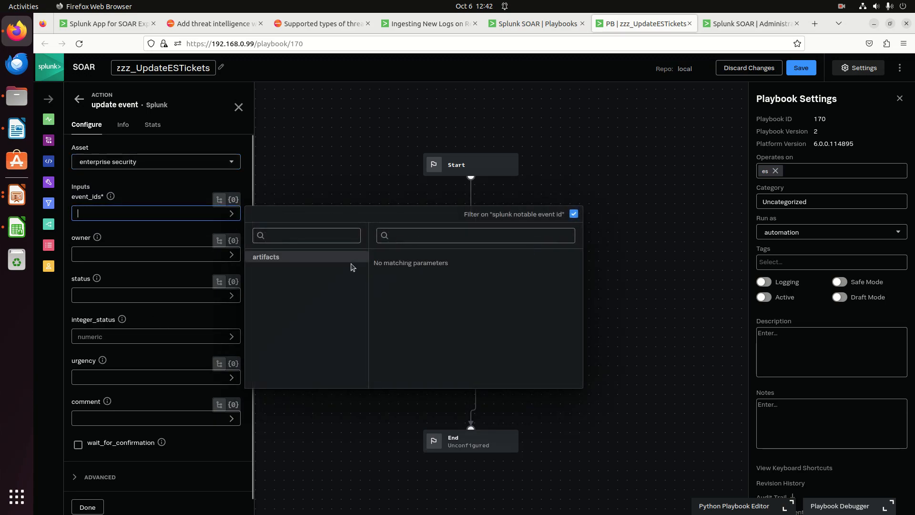
click(574, 214)
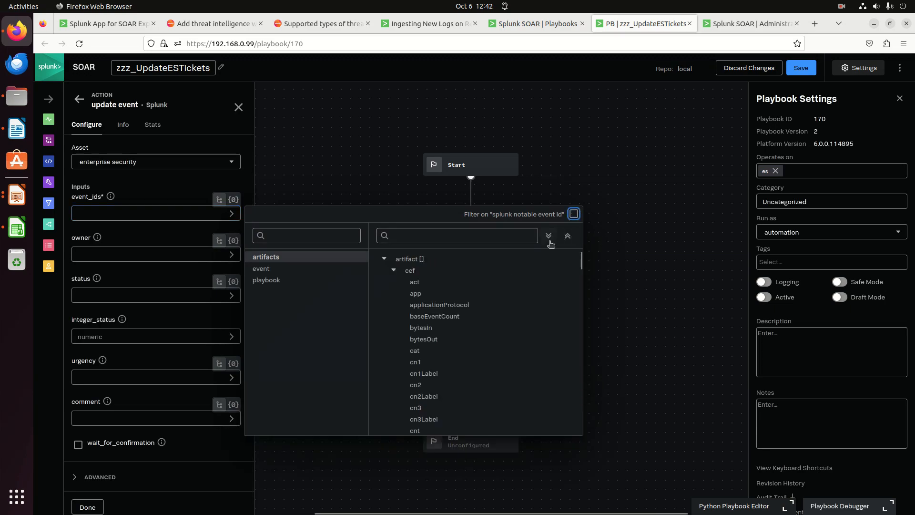
click(450, 305)
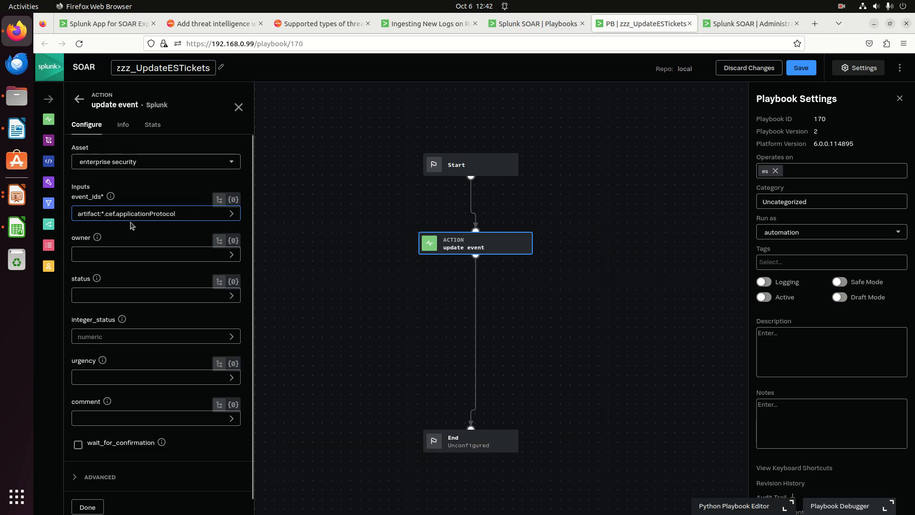
double_click(136, 212)
text(event_id)
Set the update event status to closed with the comment "ES handled this event" and save the playbook.
click(100, 293)
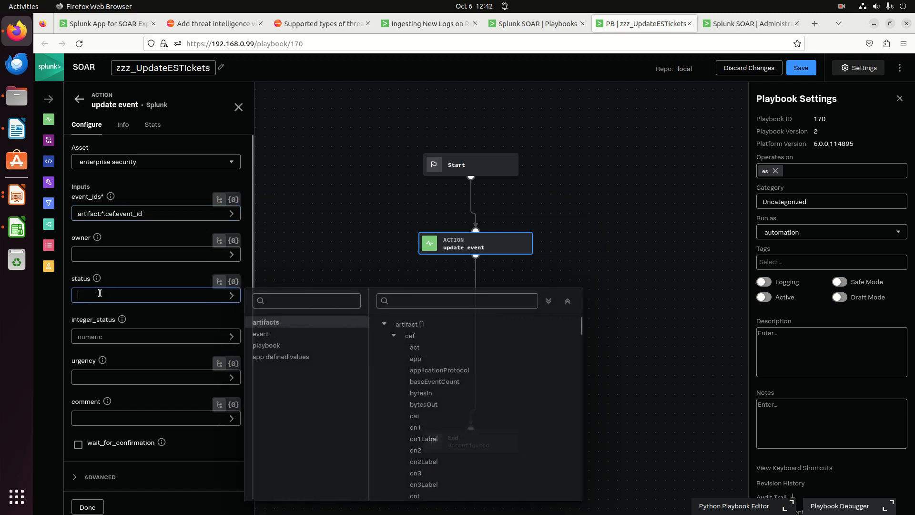
text(closed)
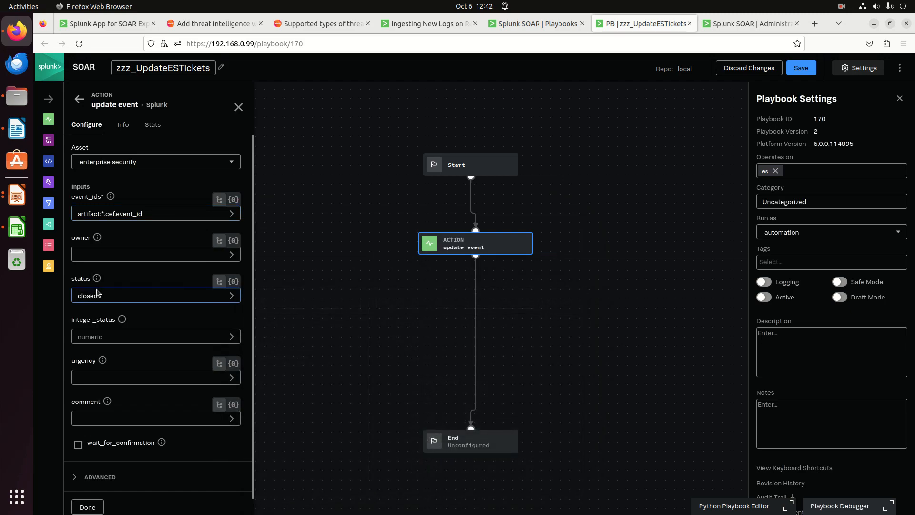
click(118, 420)
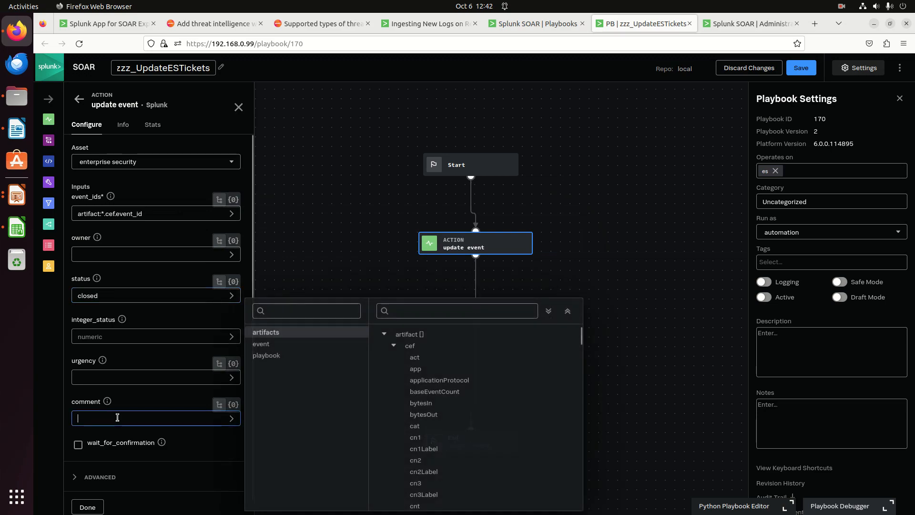
text(ES handled this event)
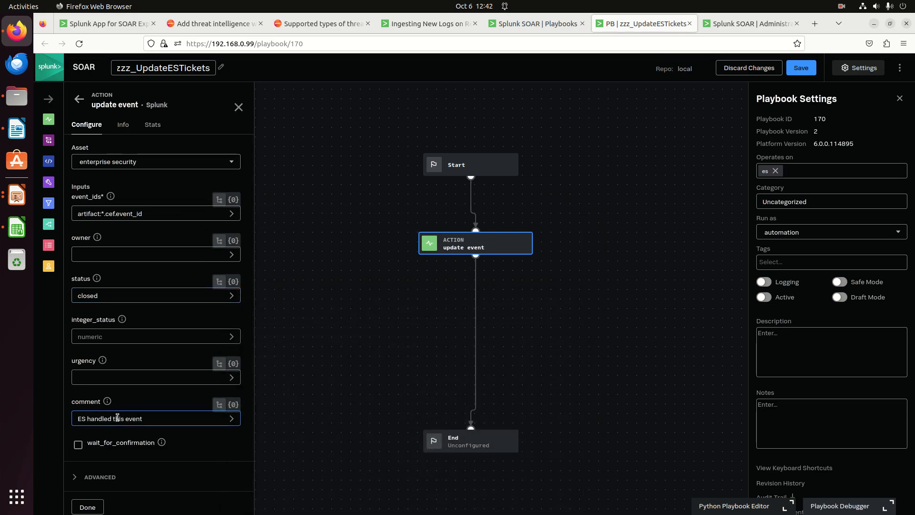
click(87, 506)
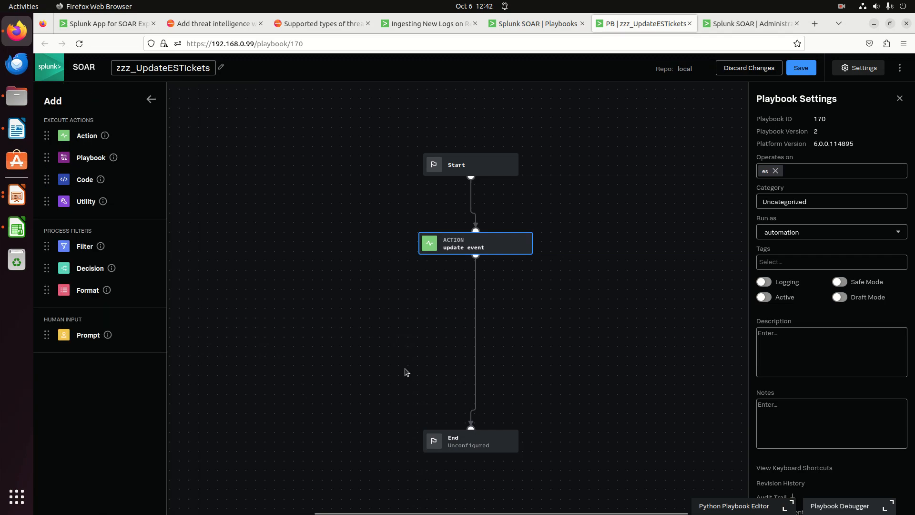
click(799, 68)
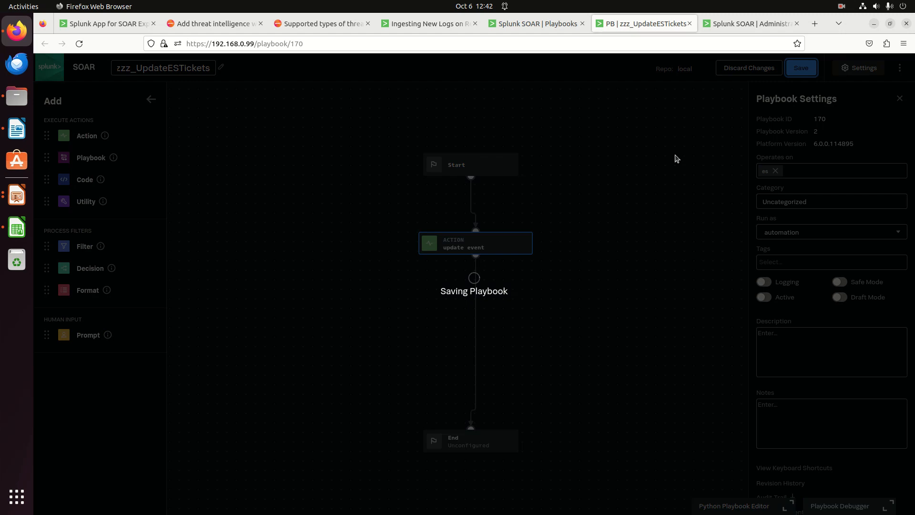
click(841, 6)
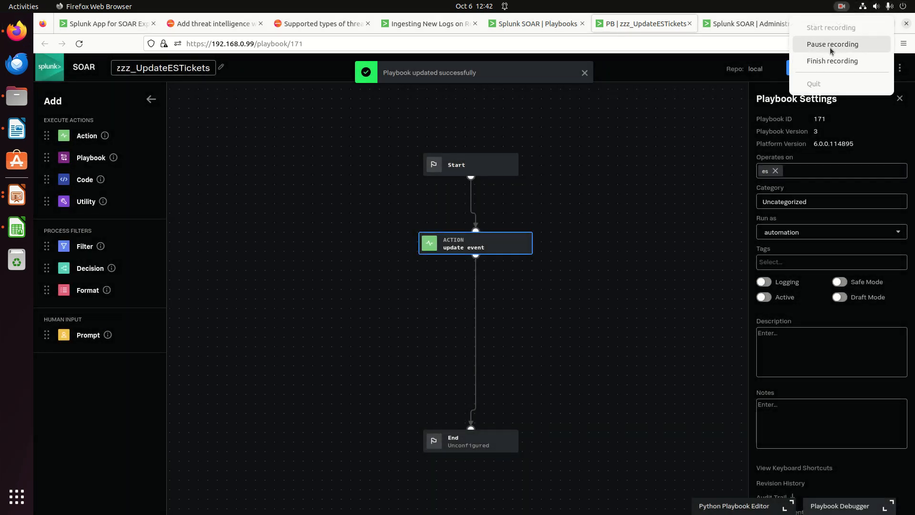
click(832, 47)
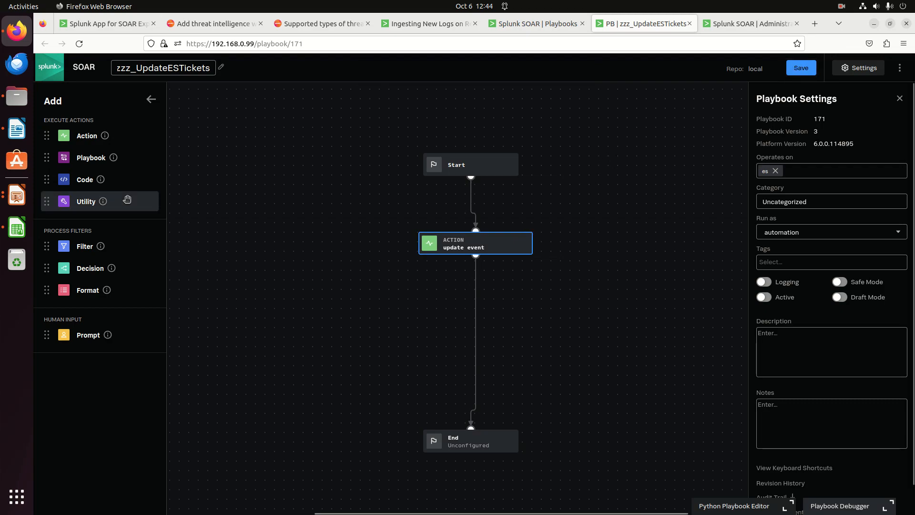
click(16, 195)
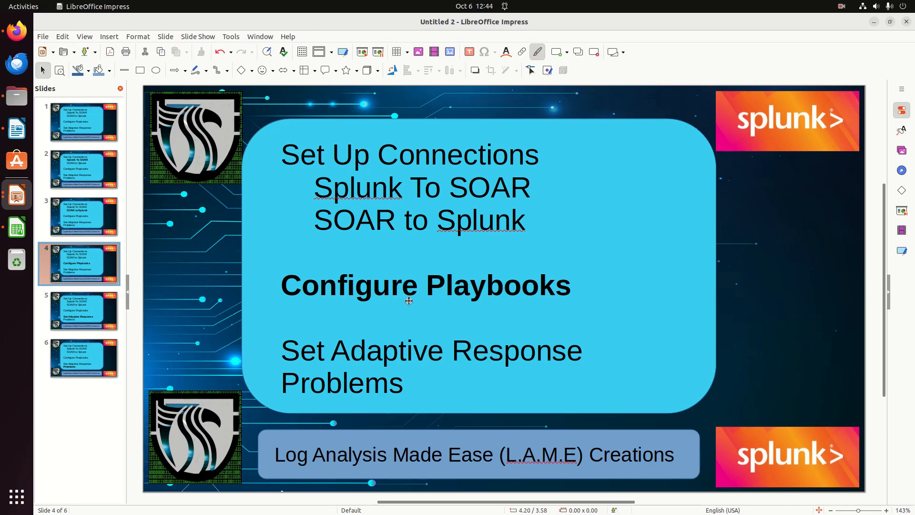
click(17, 31)
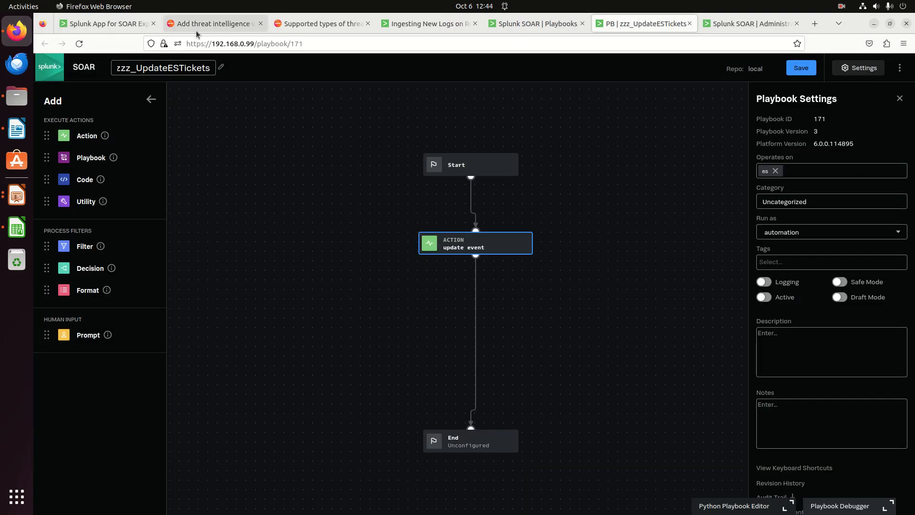
Switch to the Splunk Enterprise page and open the Enterprise Security app.
click(91, 25)
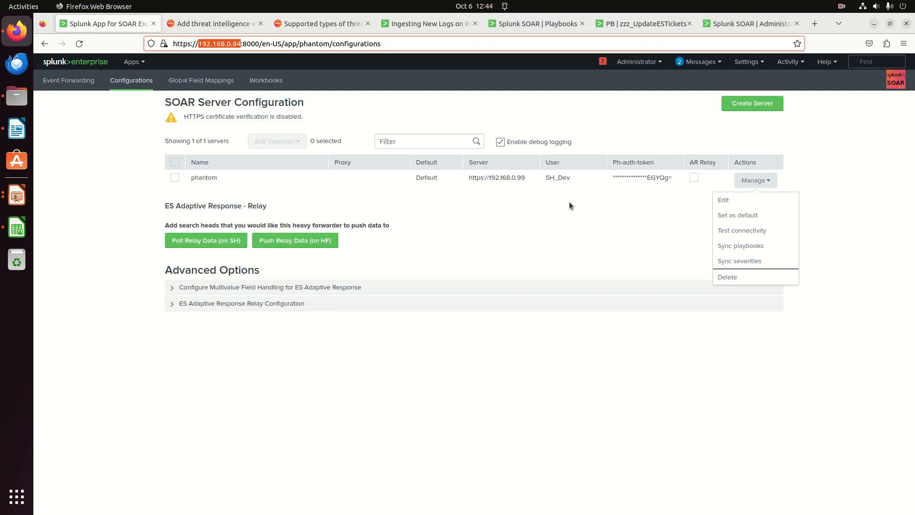
click(131, 62)
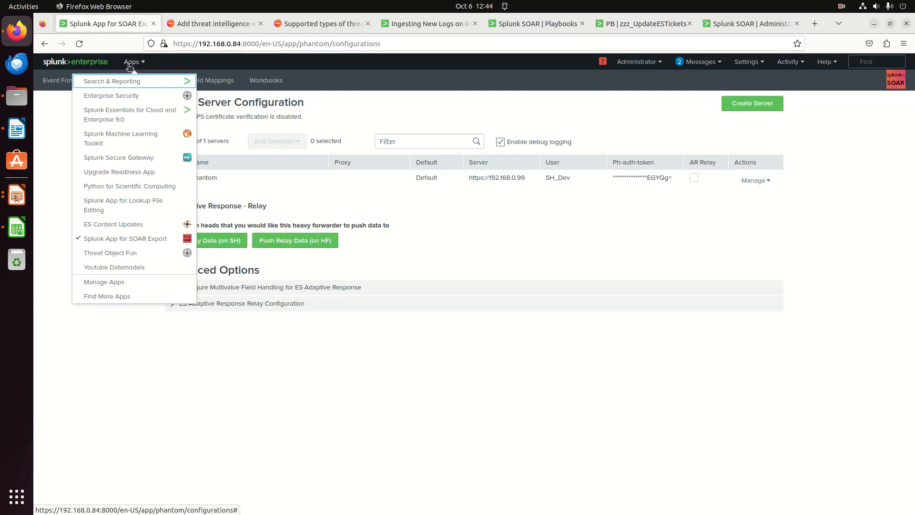
click(126, 96)
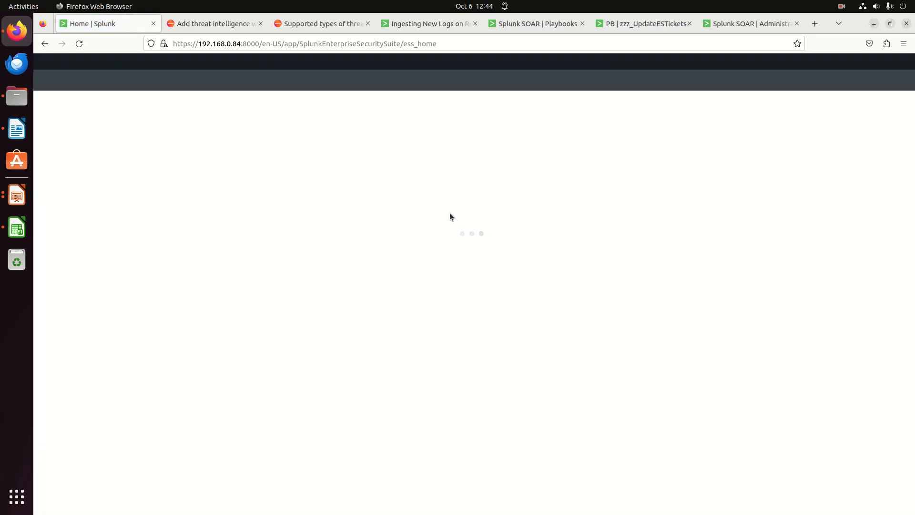
Go to Enterprise Security's Content Management and start a new correlation search.
click(491, 80)
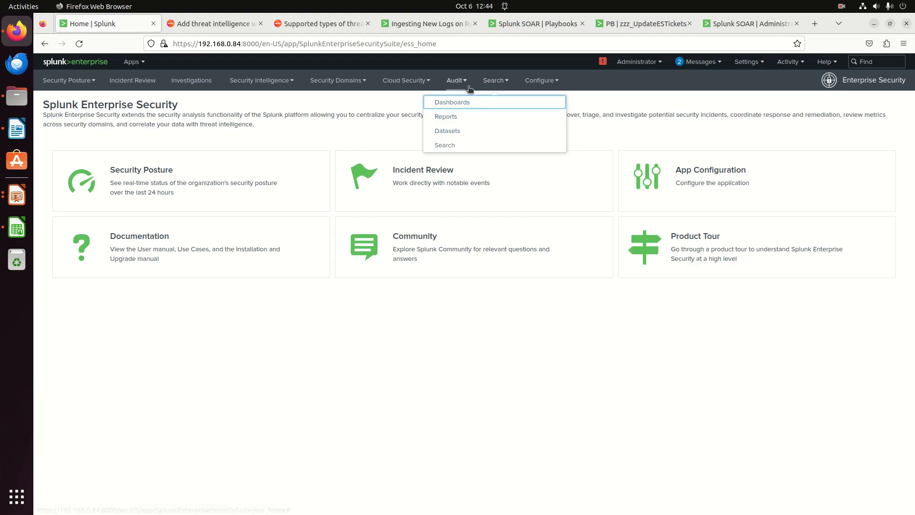
click(549, 89)
click(516, 190)
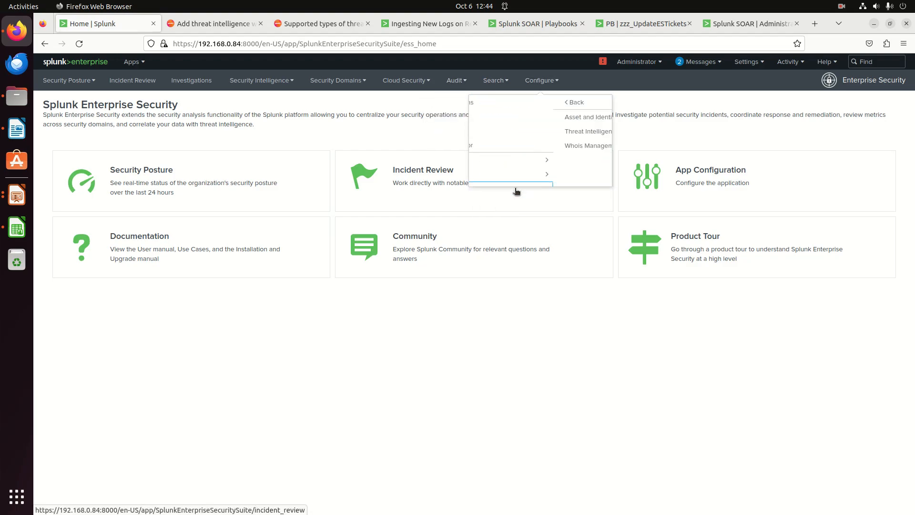
click(496, 102)
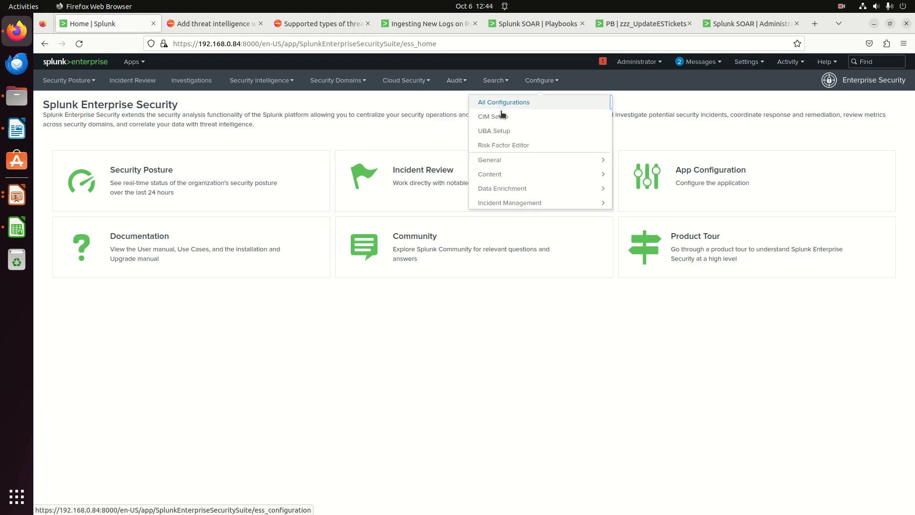
click(511, 178)
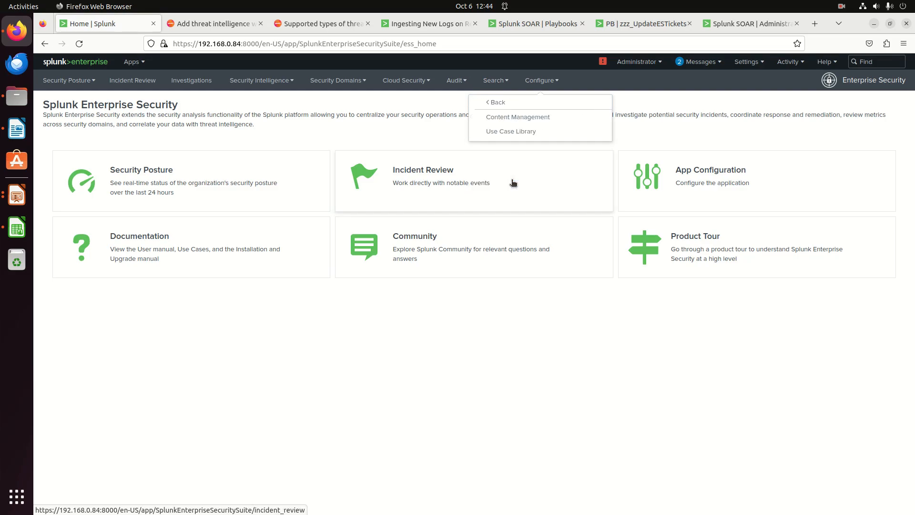
click(506, 121)
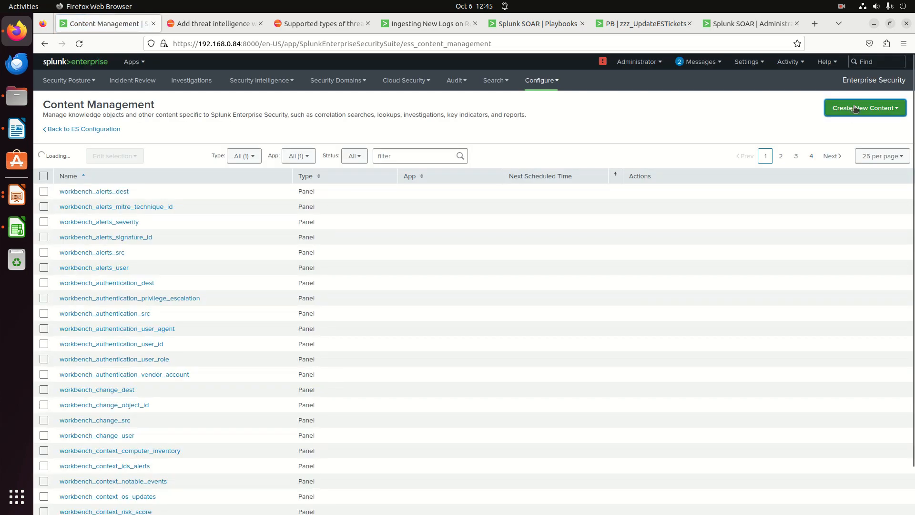
click(852, 107)
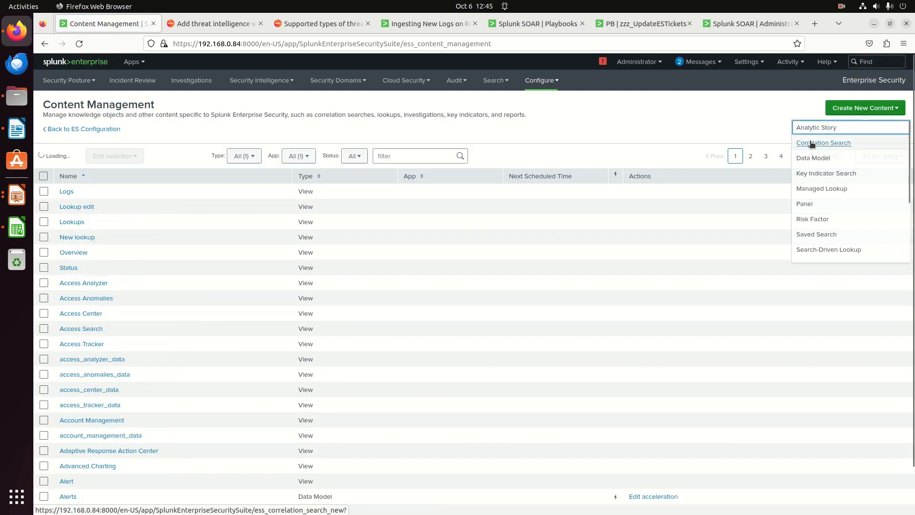
click(808, 143)
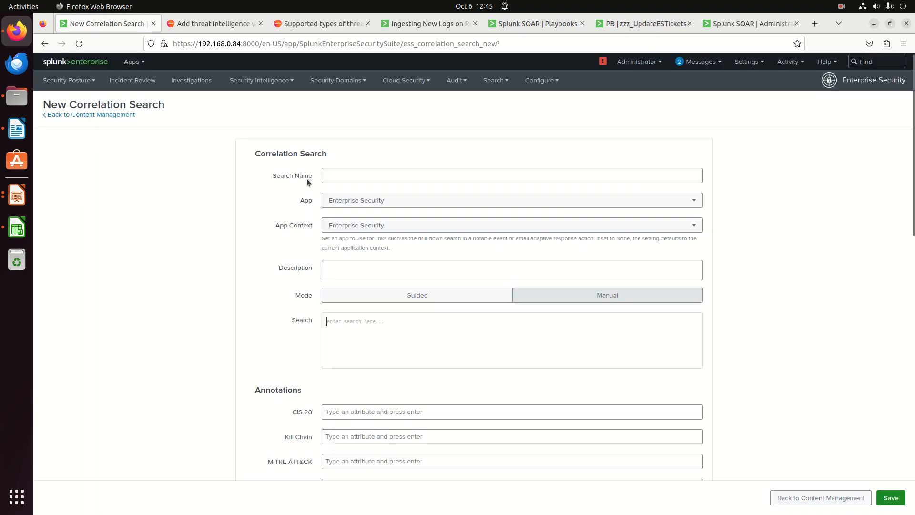
Name the correlation search "Youtube SOAR Integration" and describe it as "demo for youtube".
click(356, 175)
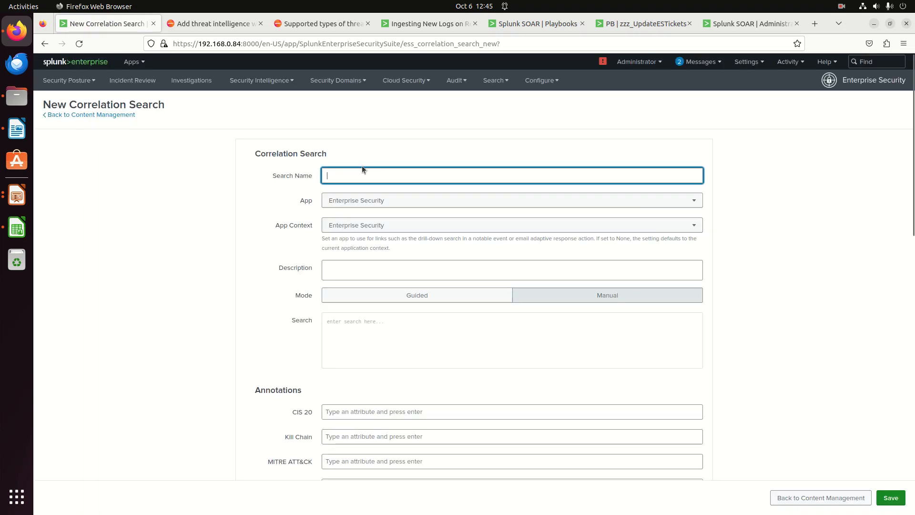
text(Youtube SOAR Integration)
click(388, 271)
text(demo for y)
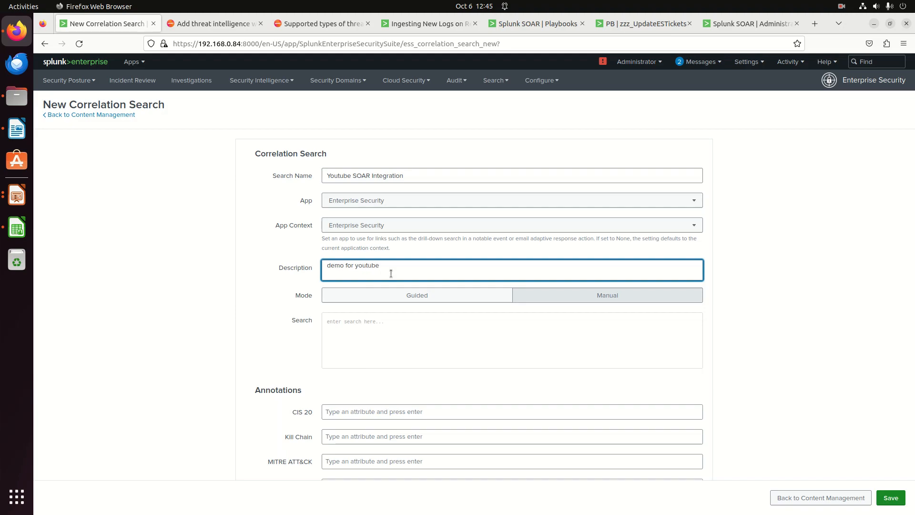
Write the search: index=_internal | head 1 | eval src_ip="1.1.1.1" | eval dest_ip="2.2.2.2" | table src_ip, dest_ip.
click(381, 314)
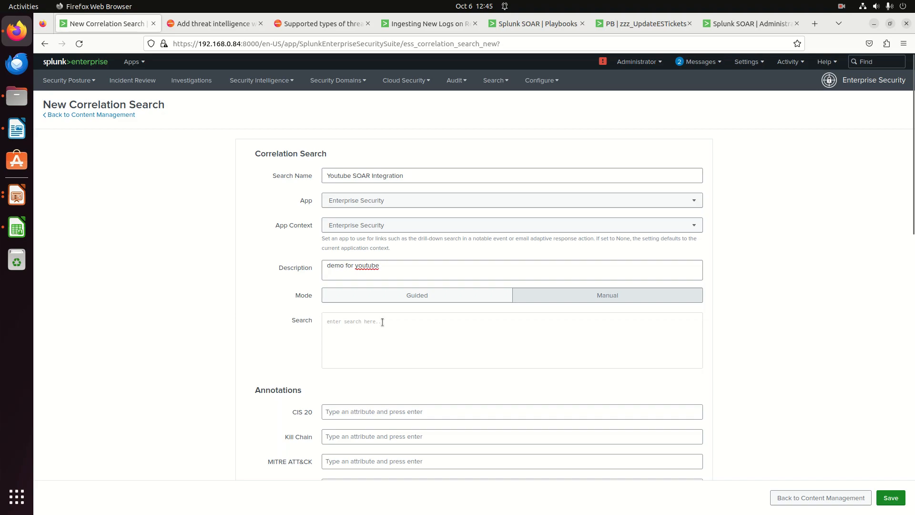
text(|)
text(i)
key(BackSpace)
key(BackSpace)
text(index=_internal)
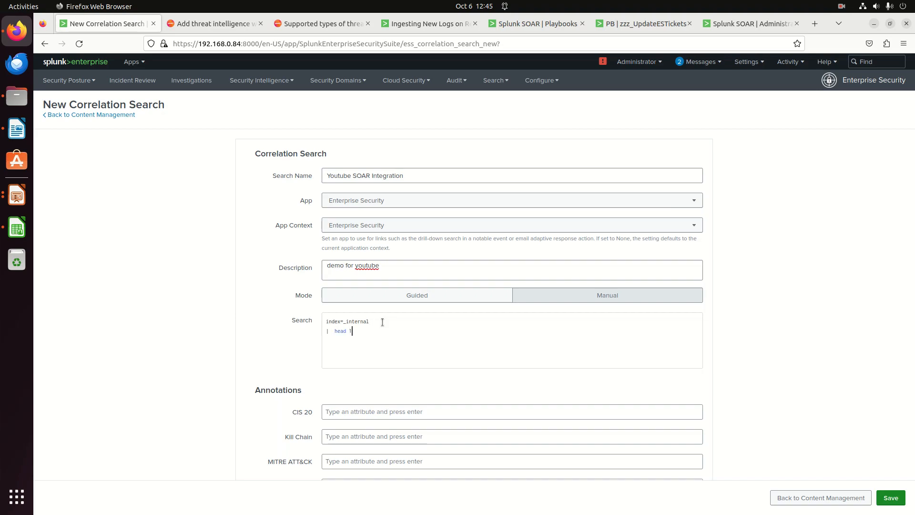
text(| eval dest_ip="2.2.2.2)
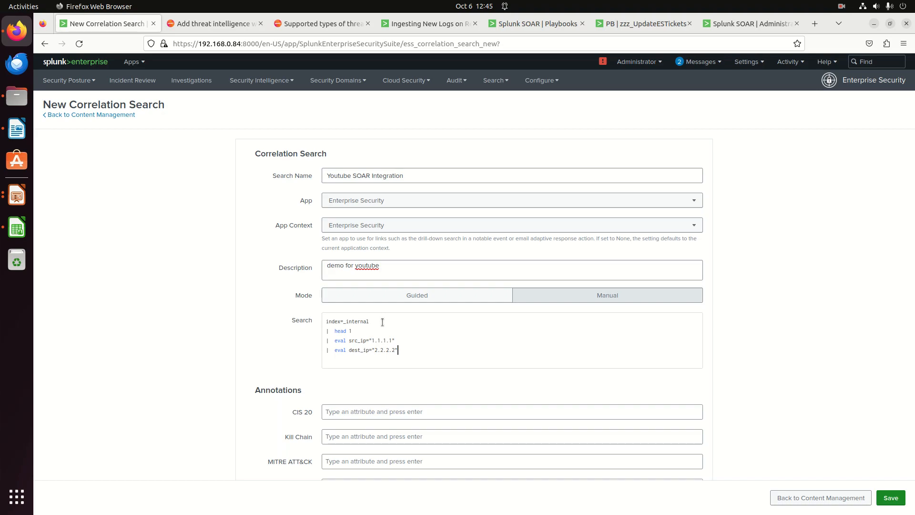
text(able src_ip, dest_ip)
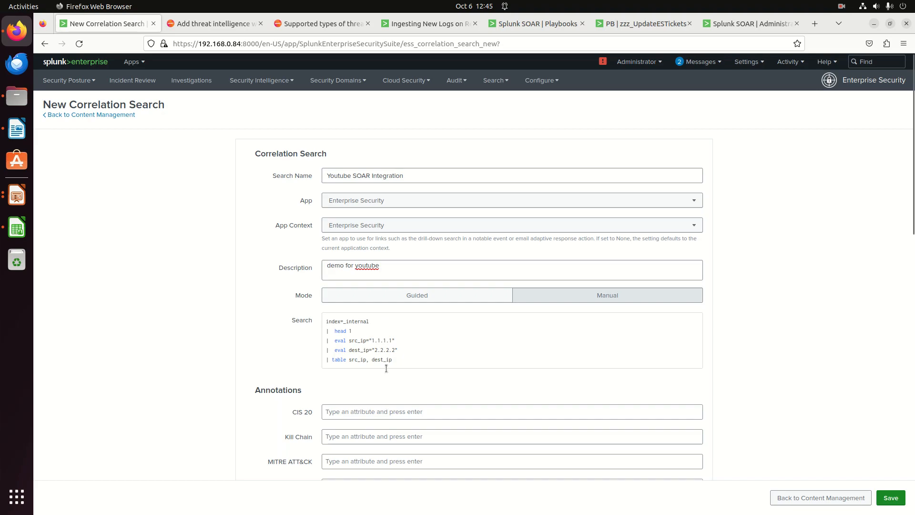
Set the correlation search's cron schedule to 50 * * * * so it runs at minute 50 of every hour.
scroll(414, 355, down, 5)
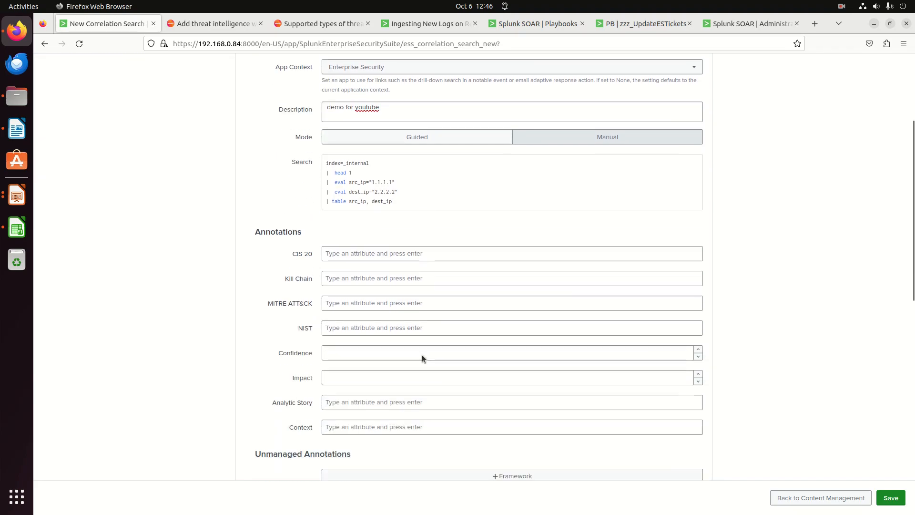
scroll(421, 352, down, 5)
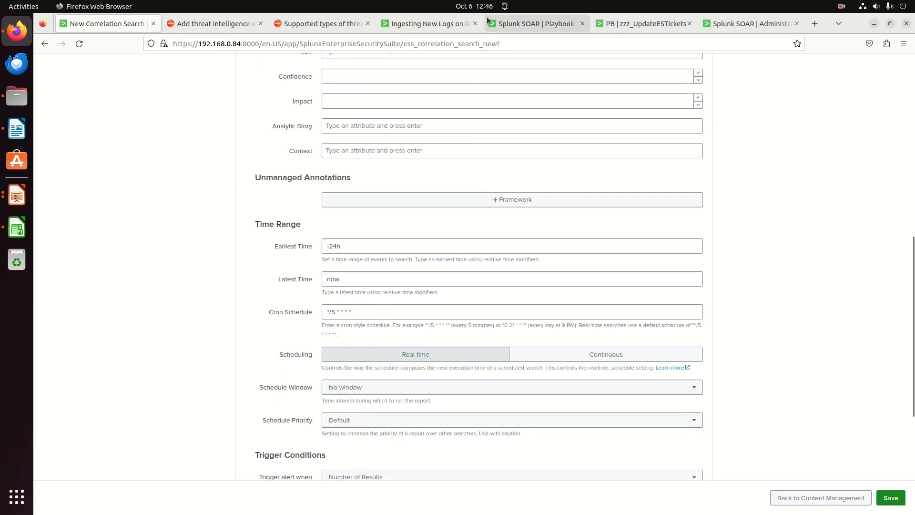
click(331, 310)
key(BackSpace)
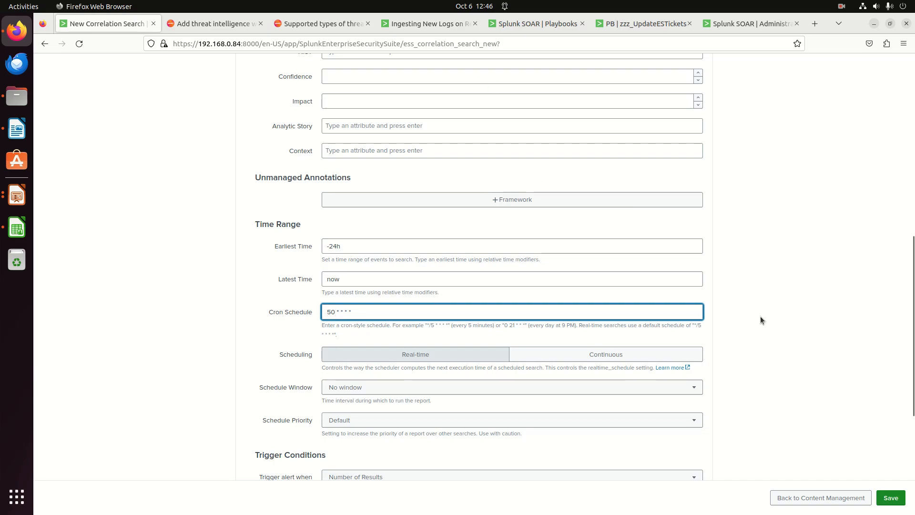
Add a Notable adaptive response action to the correlation search.
scroll(761, 318, down, 5)
scroll(761, 319, down, 1)
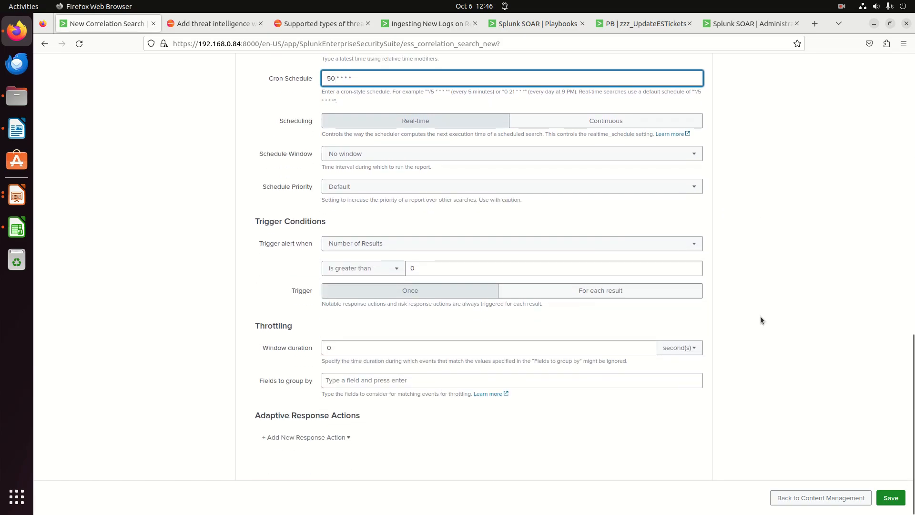
click(299, 438)
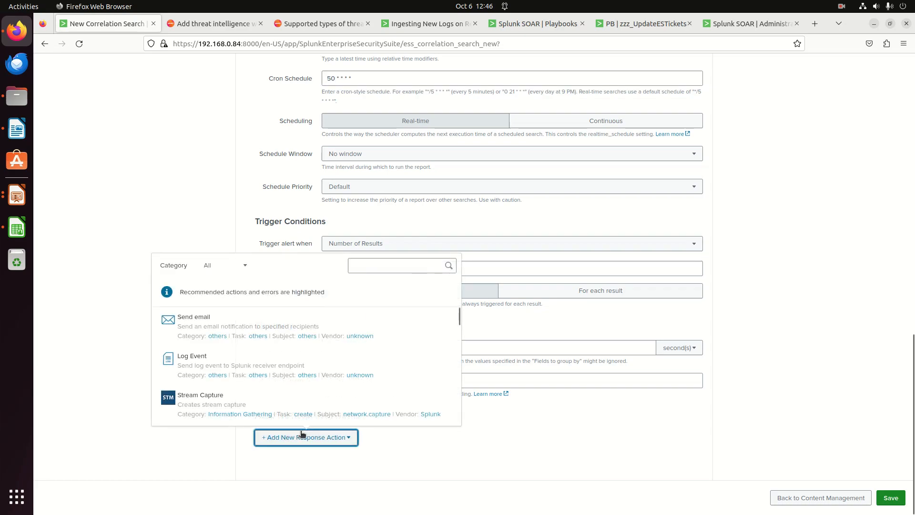
scroll(284, 372, down, 5)
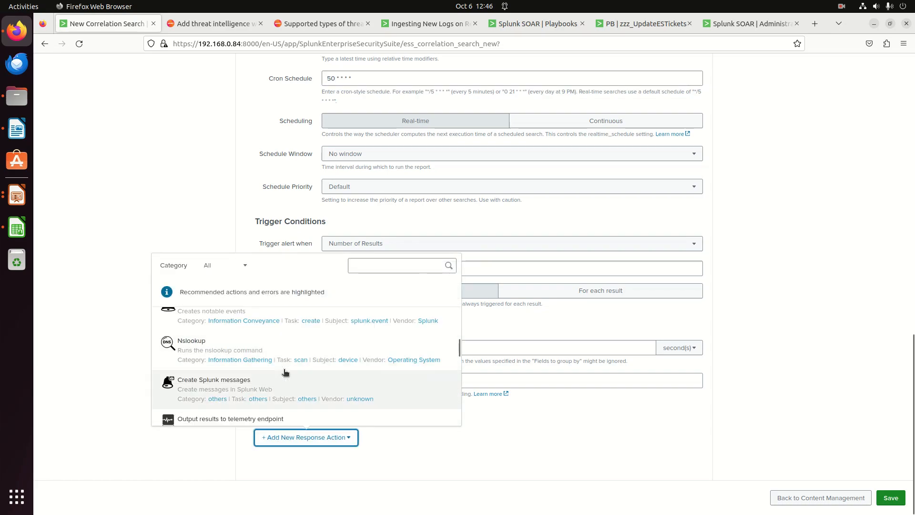
scroll(279, 370, up, 1)
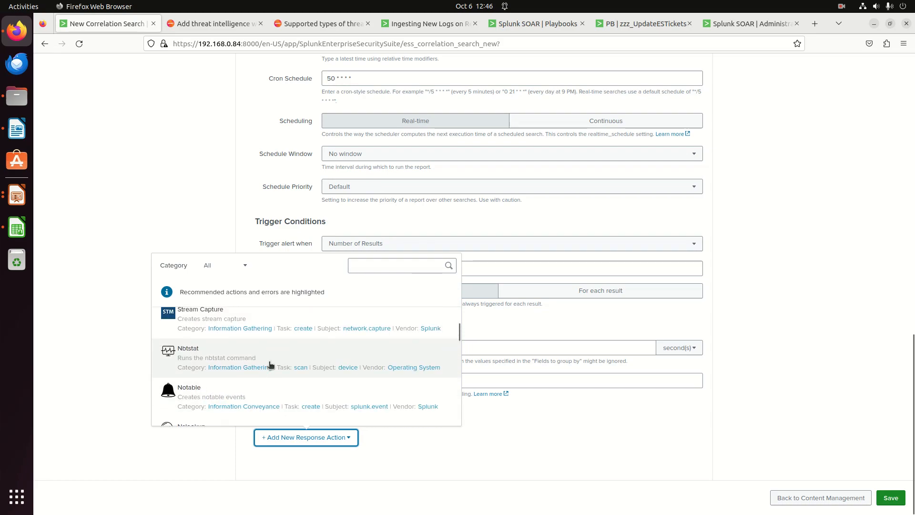
click(203, 390)
scroll(433, 465, down, 2)
Look through the available response actions for the SOAR-related ones, without adding another action.
click(332, 334)
scroll(227, 253, down, 7)
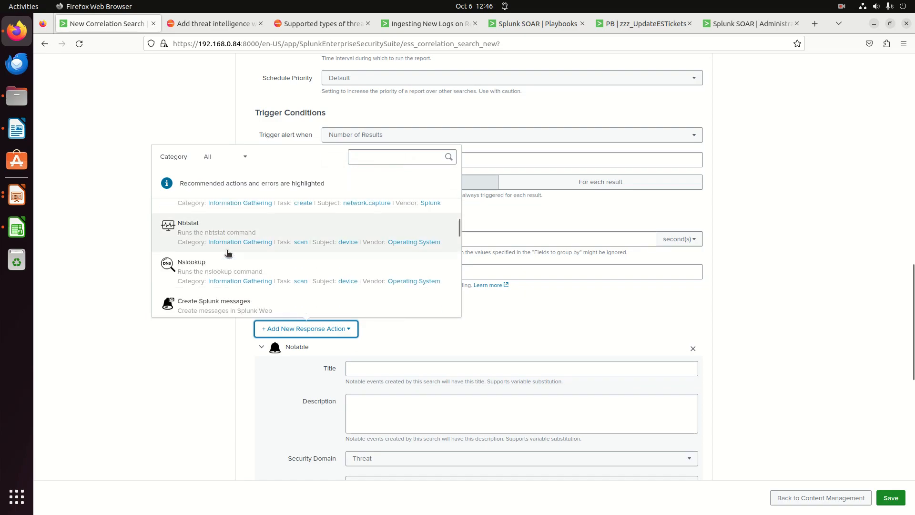
scroll(227, 253, down, 3)
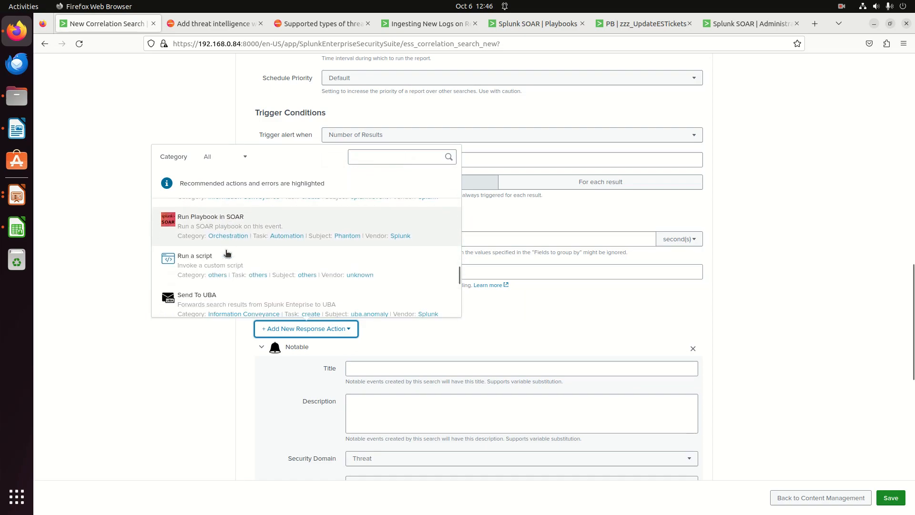
scroll(220, 238, down, 2)
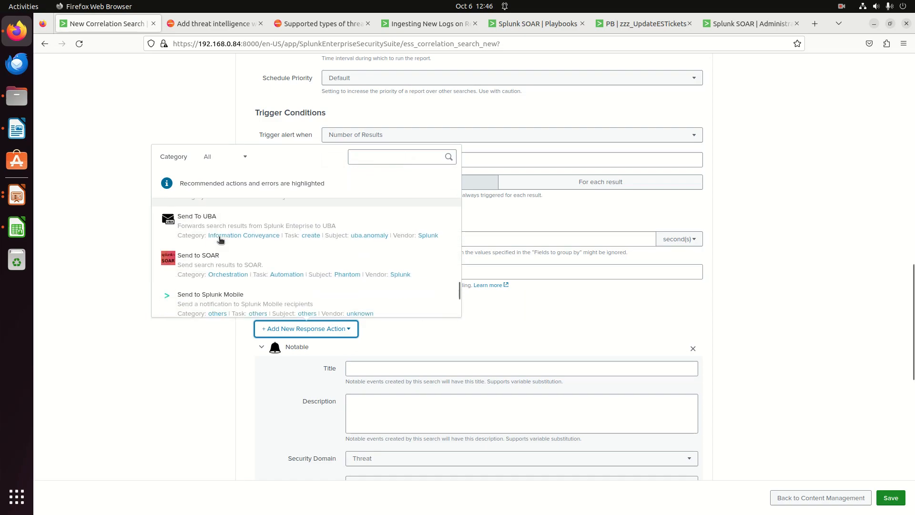
scroll(224, 253, down, 1)
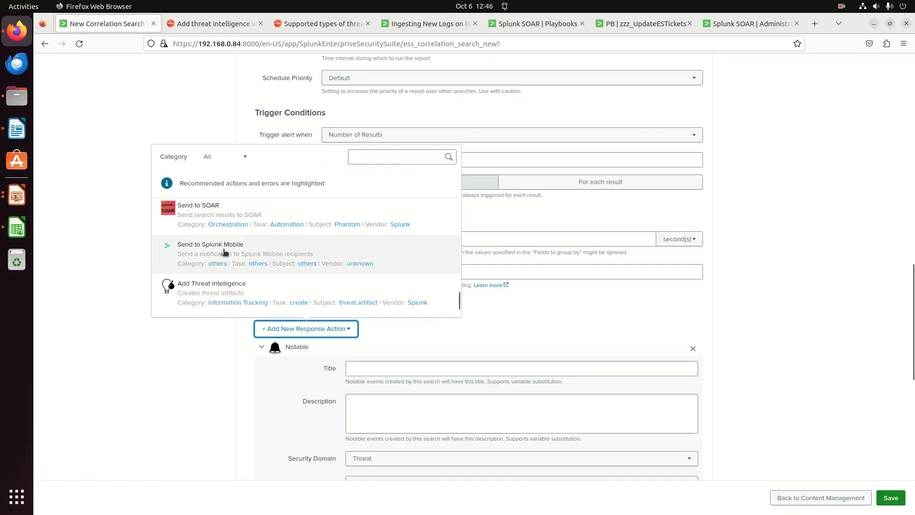
scroll(257, 261, up, 2)
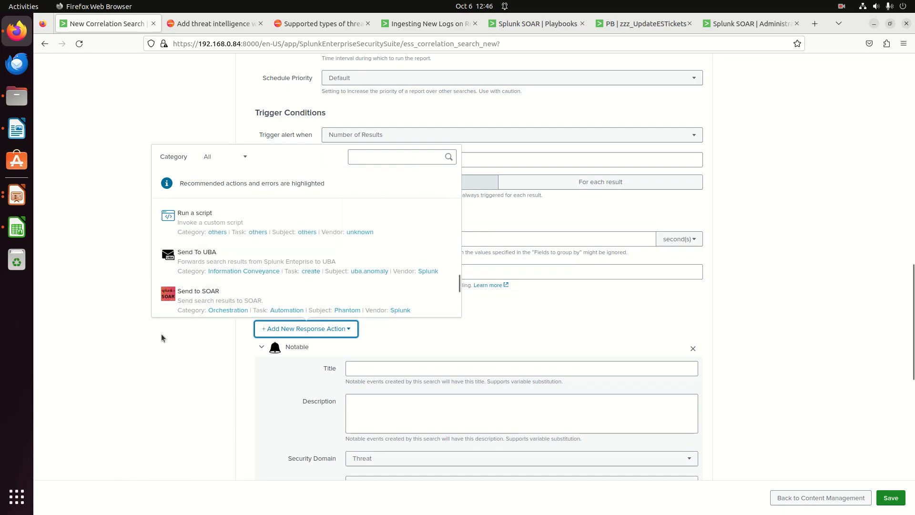
scroll(161, 333, down, 2)
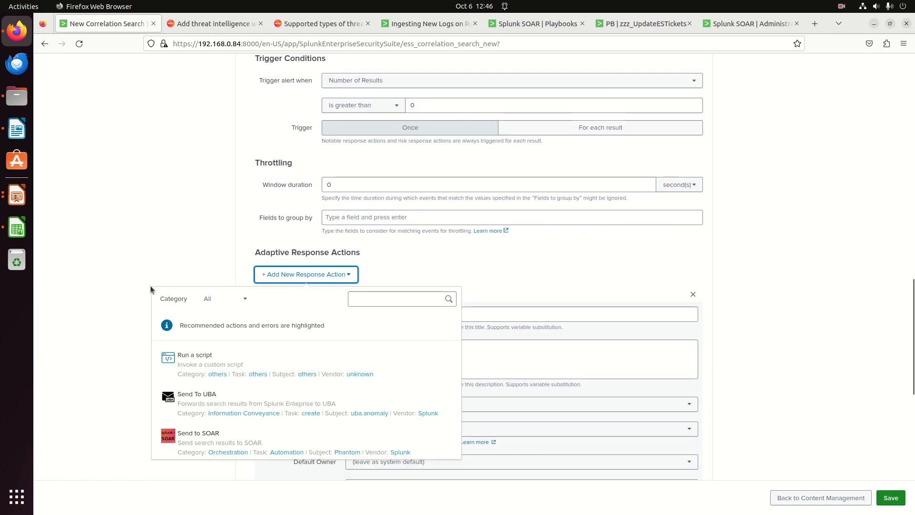
click(149, 265)
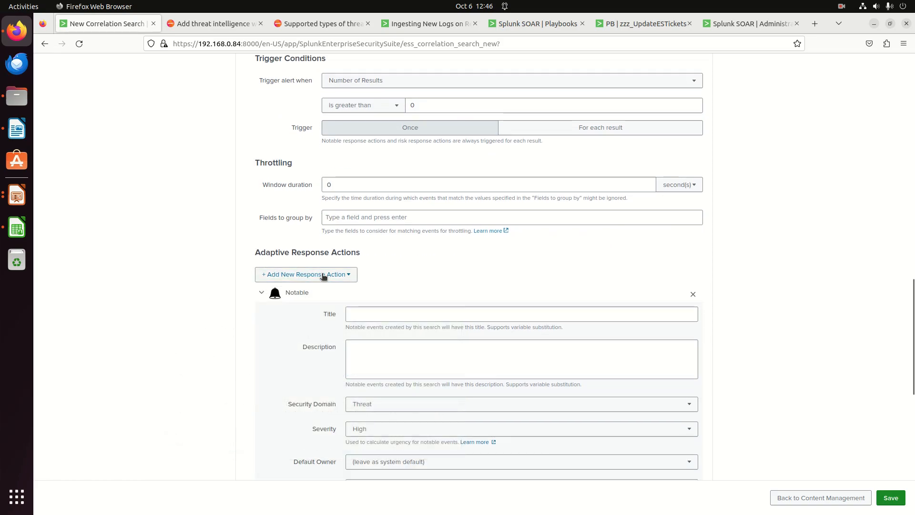
Give the notable event the title "My Demo on Youtube", leaving its description empty.
click(459, 310)
text(My Demo )
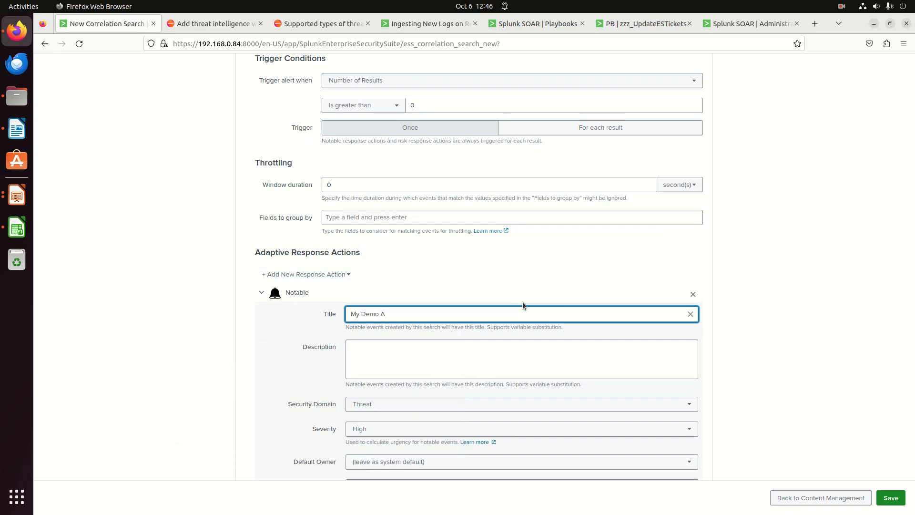
text(on Youtube)
click(506, 352)
Keep the notable's remaining settings at their defaults and save the correlation search.
scroll(506, 355, down, 2)
scroll(506, 355, down, 5)
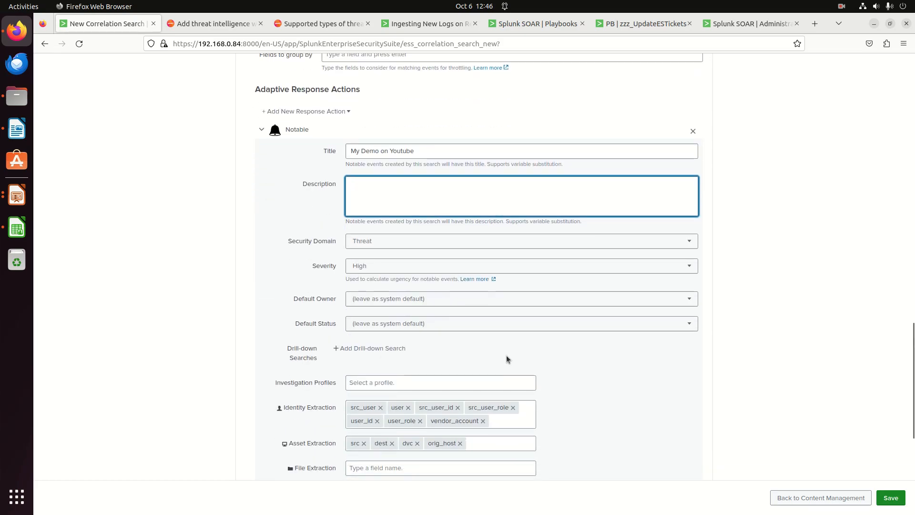
scroll(495, 355, down, 2)
scroll(495, 358, down, 2)
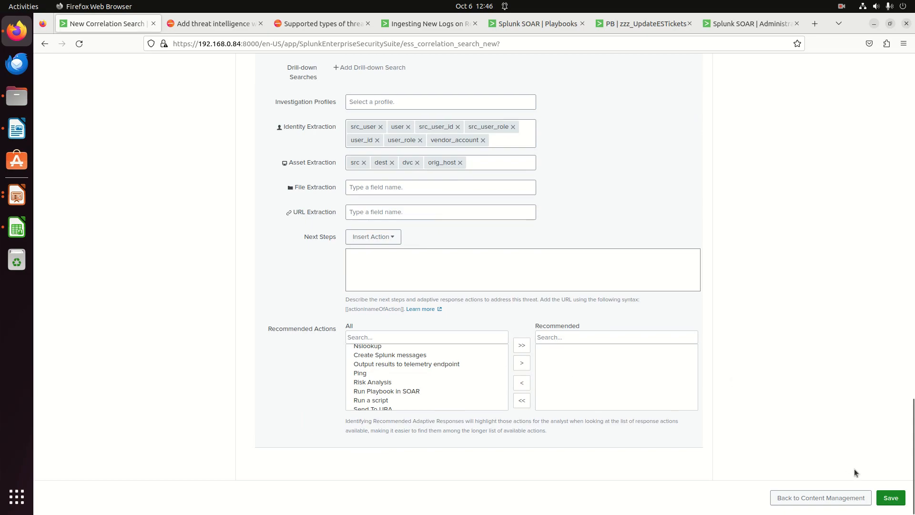
scroll(836, 407, up, 2)
scroll(837, 407, down, 1)
click(890, 497)
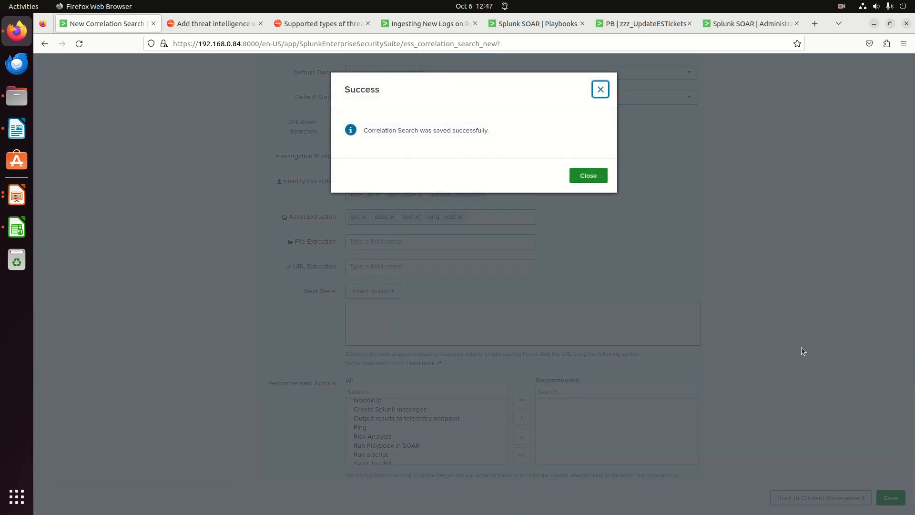
click(604, 175)
Go to Enterprise Security's Incident Review page.
scroll(744, 258, up, 5)
scroll(748, 264, up, 15)
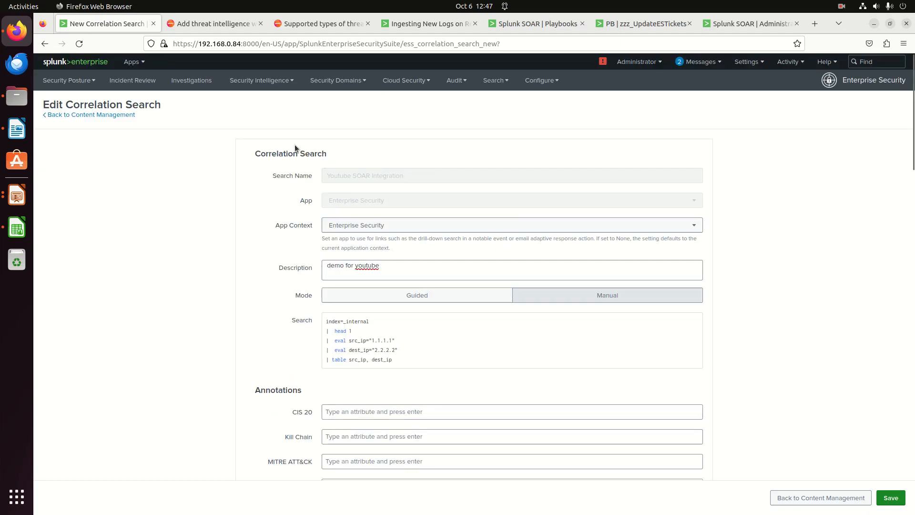
click(258, 80)
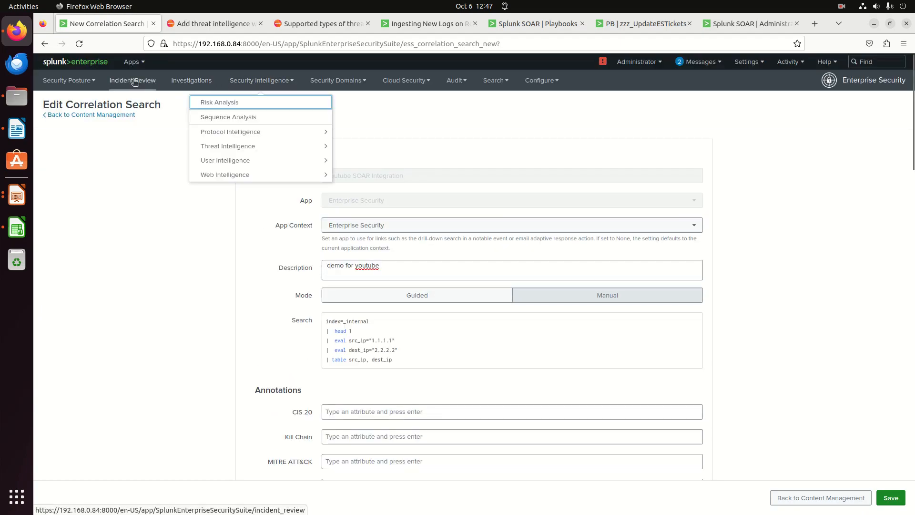
click(134, 81)
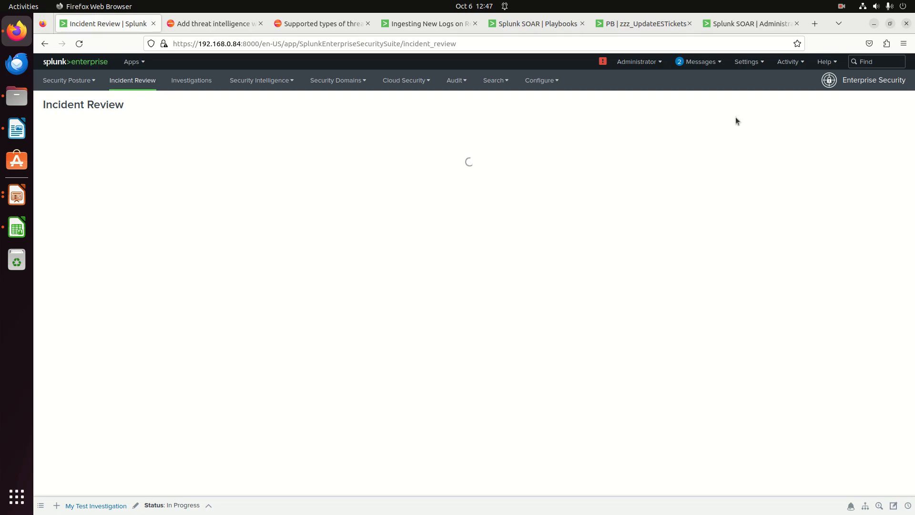
click(841, 6)
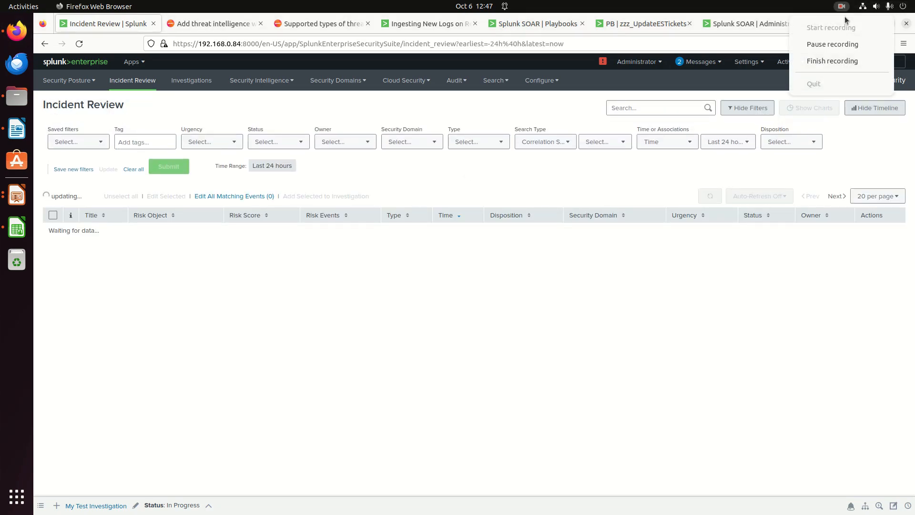
click(841, 42)
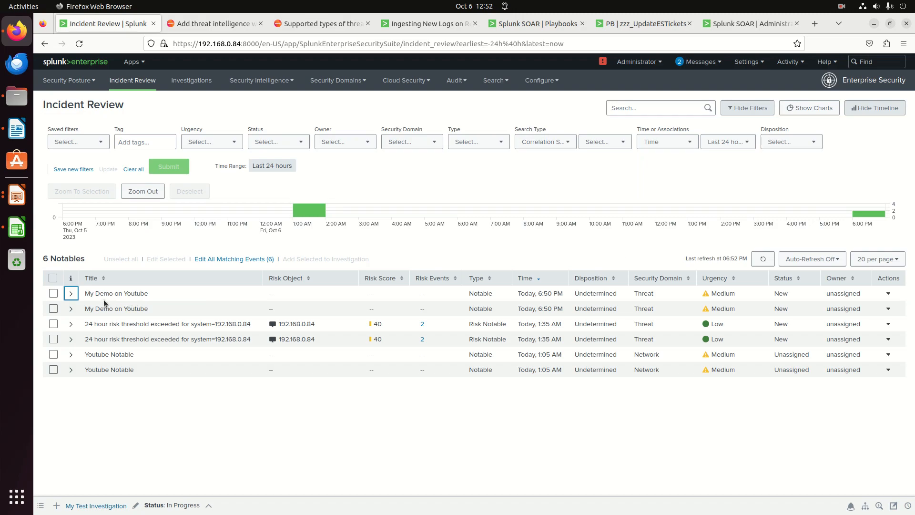
Expand the first "My Demo on Youtube" notable and examine its fields, event details and adaptive responses.
click(72, 294)
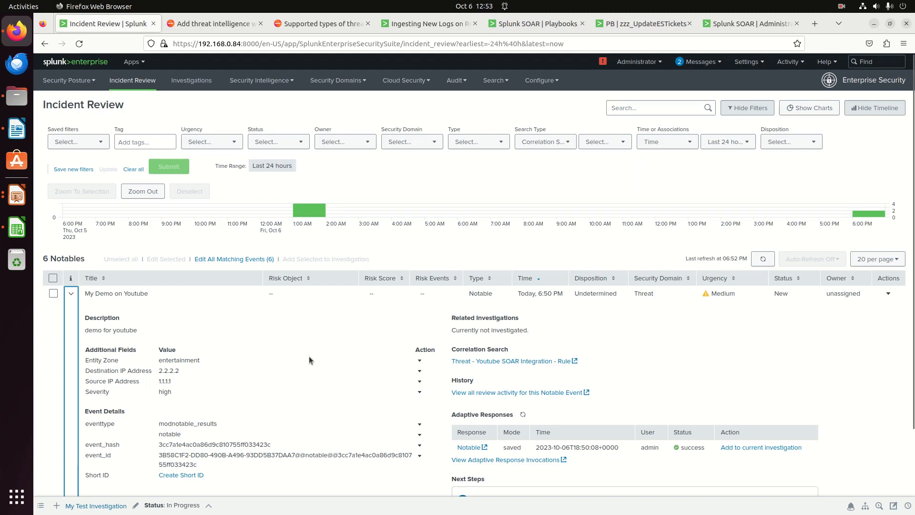
scroll(310, 356, down, 2)
scroll(311, 356, up, 1)
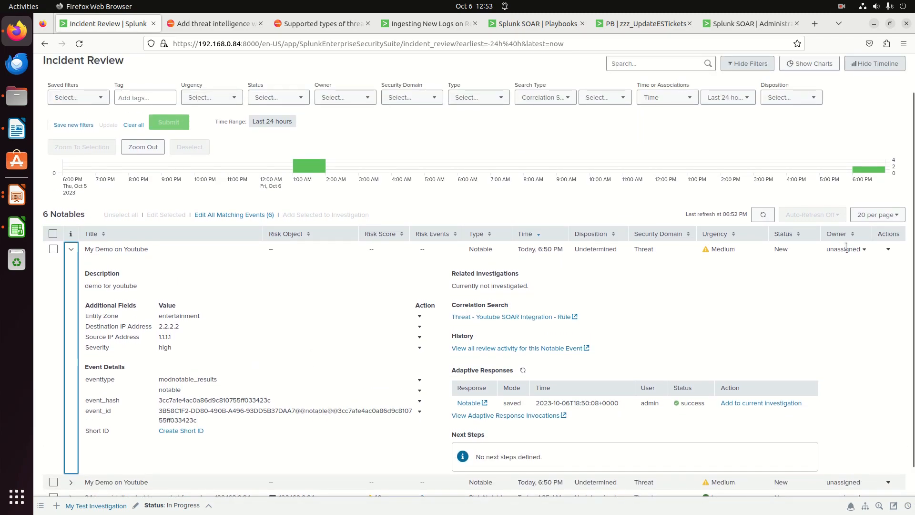
Start running adaptive response actions on the expanded "My Demo on Youtube" notable and add the Send to SOAR action.
click(887, 248)
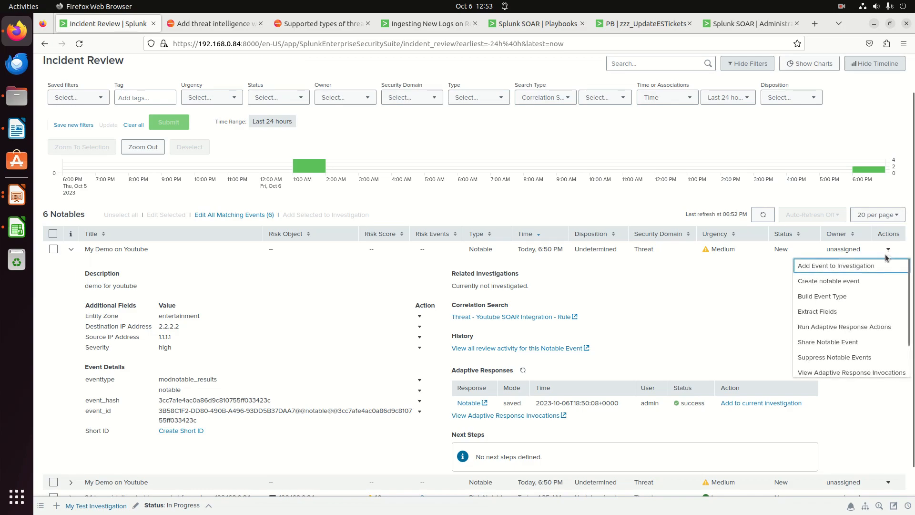
click(851, 326)
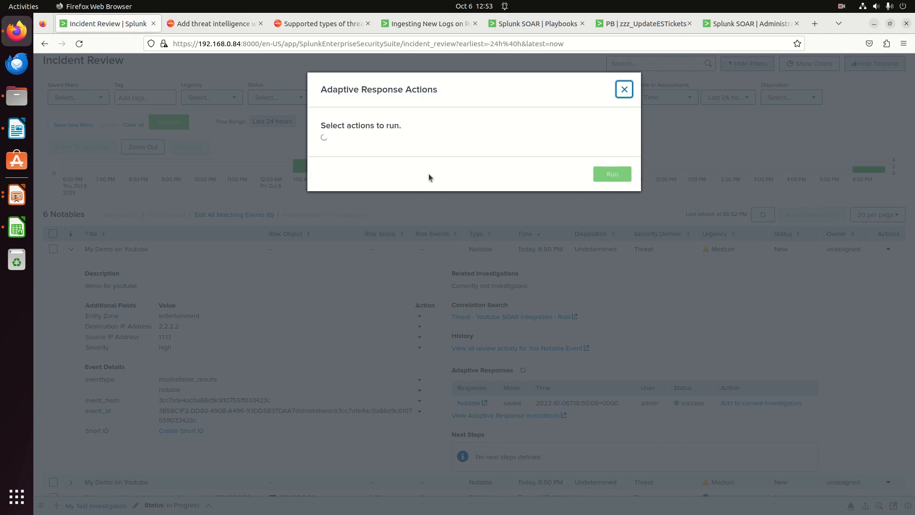
click(368, 147)
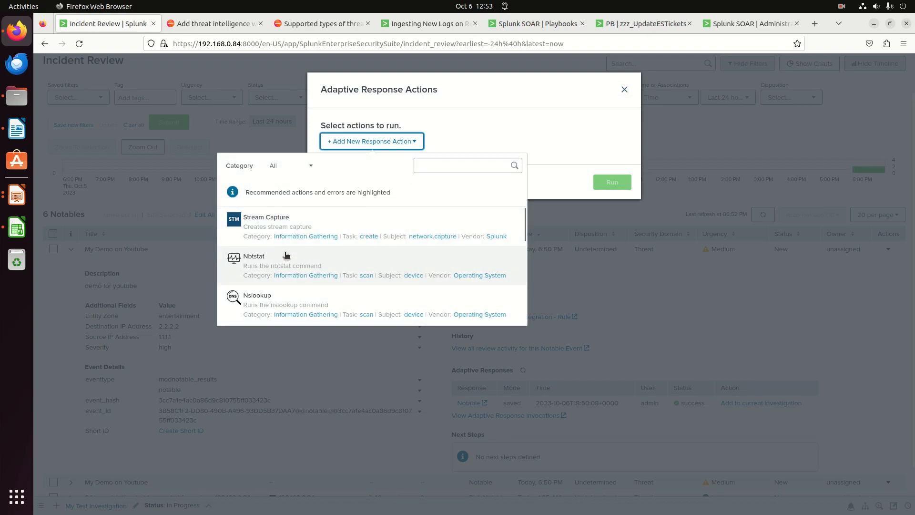
scroll(286, 255, down, 4)
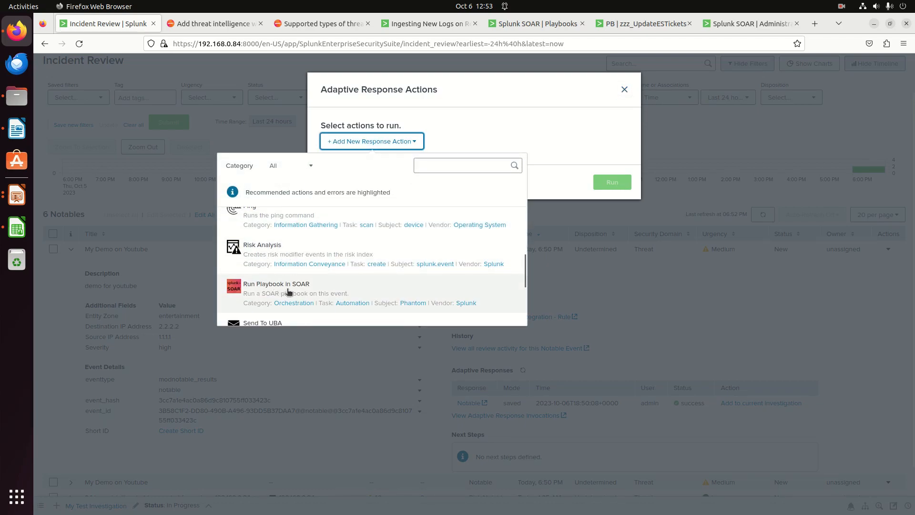
scroll(288, 292, down, 2)
scroll(283, 285, down, 1)
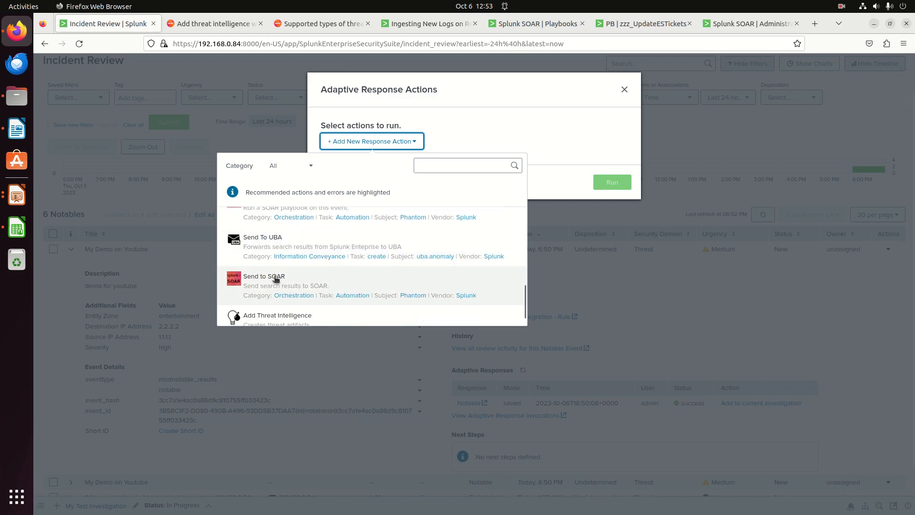
click(275, 278)
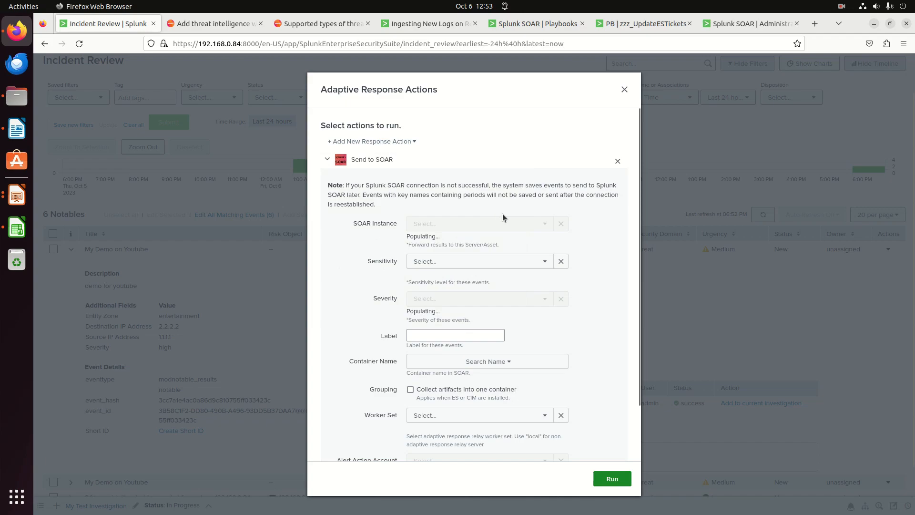
Set the Send to SOAR action's instance to phantom, its sensitivity to TLP: Red and its severity to Default: High.
click(523, 223)
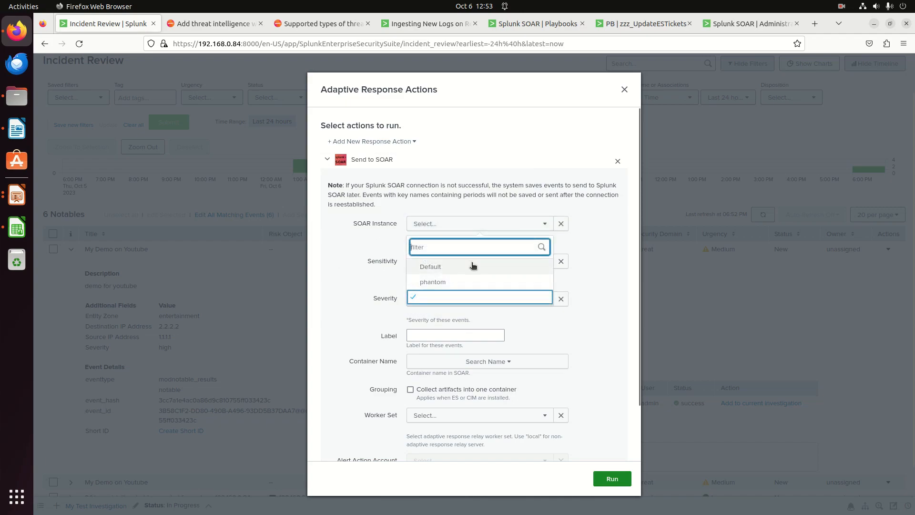
click(445, 283)
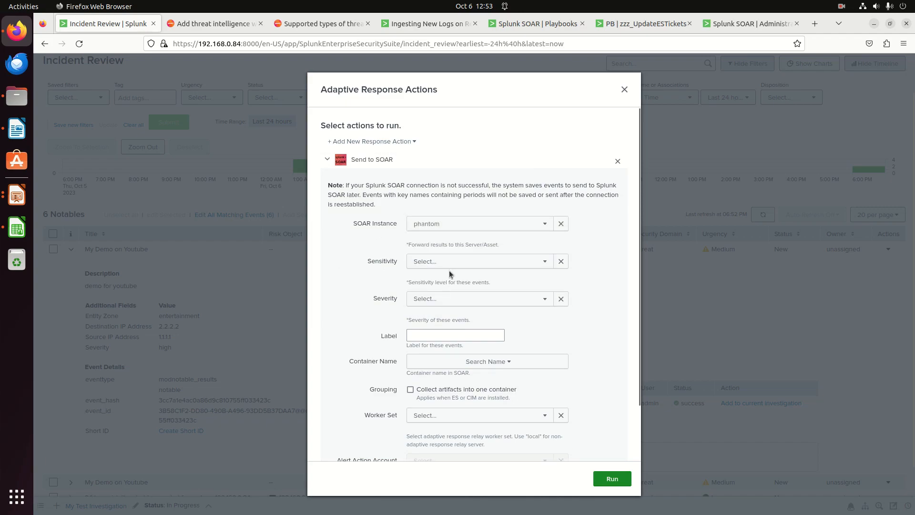
click(452, 262)
click(452, 303)
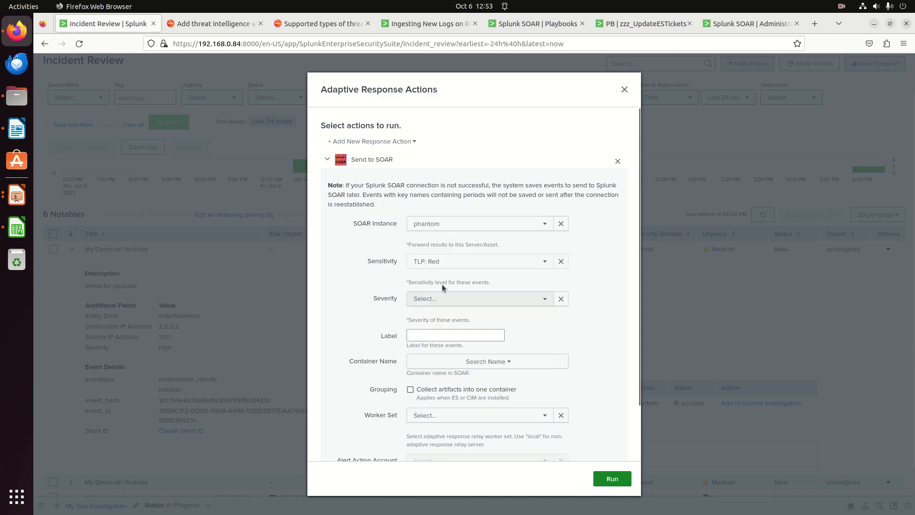
click(445, 299)
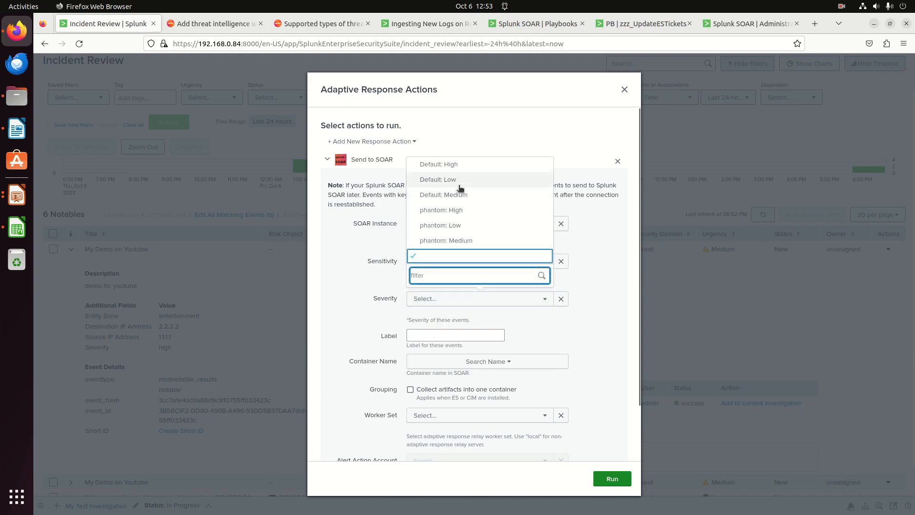
click(455, 164)
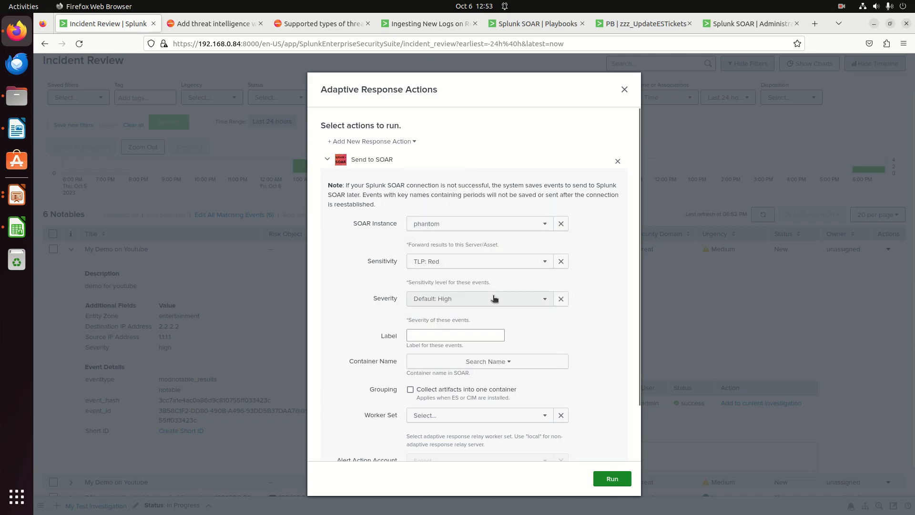
Label the Send to SOAR events "es", run the action and close the Adaptive Response Actions dialog.
click(444, 335)
text(es)
click(546, 341)
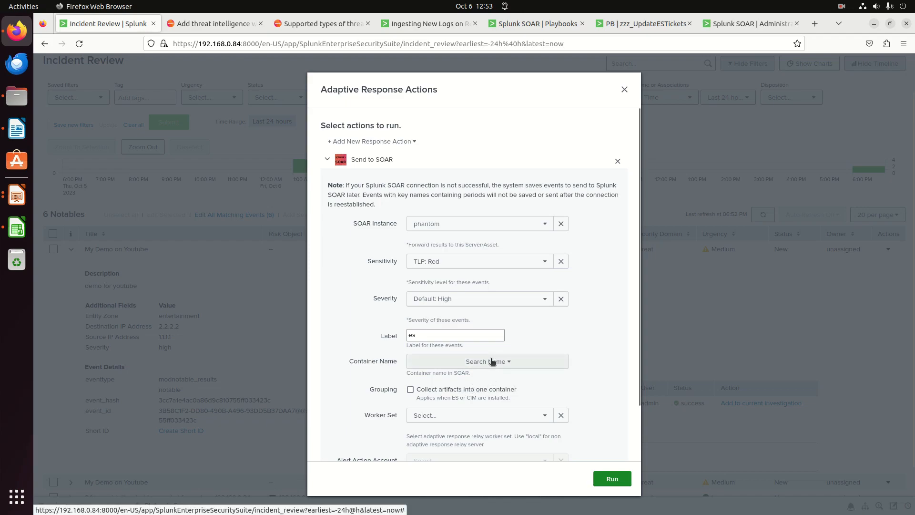
scroll(570, 425, down, 2)
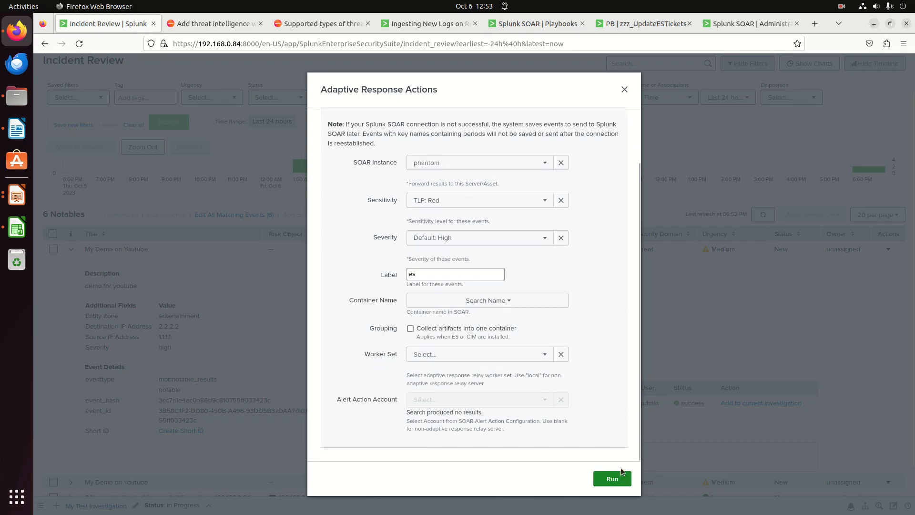
click(612, 478)
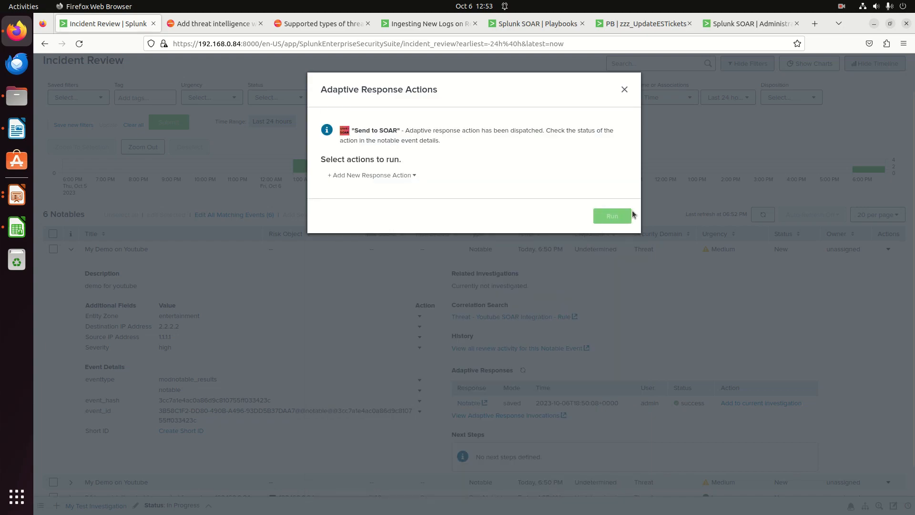
click(624, 89)
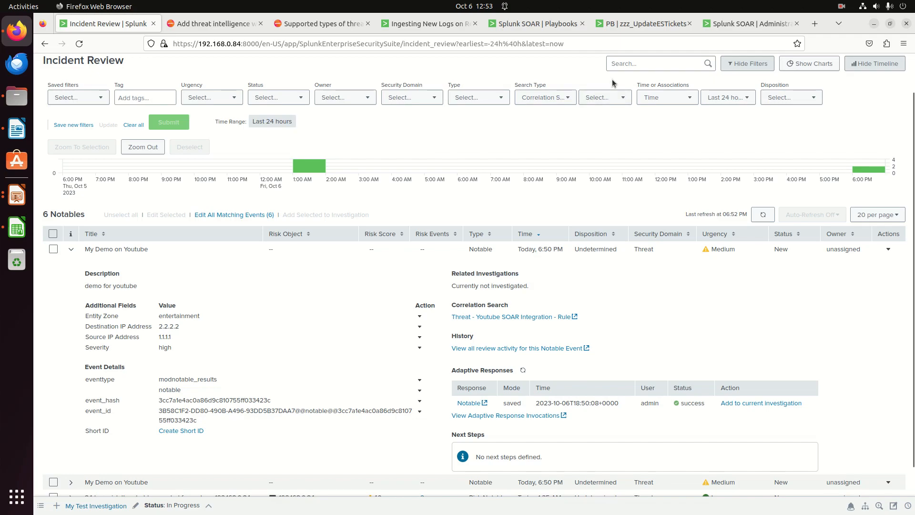
Go to the SOAR Sources events list and open the "Threat - Youtube SOAR Integration - Rule" event.
click(736, 30)
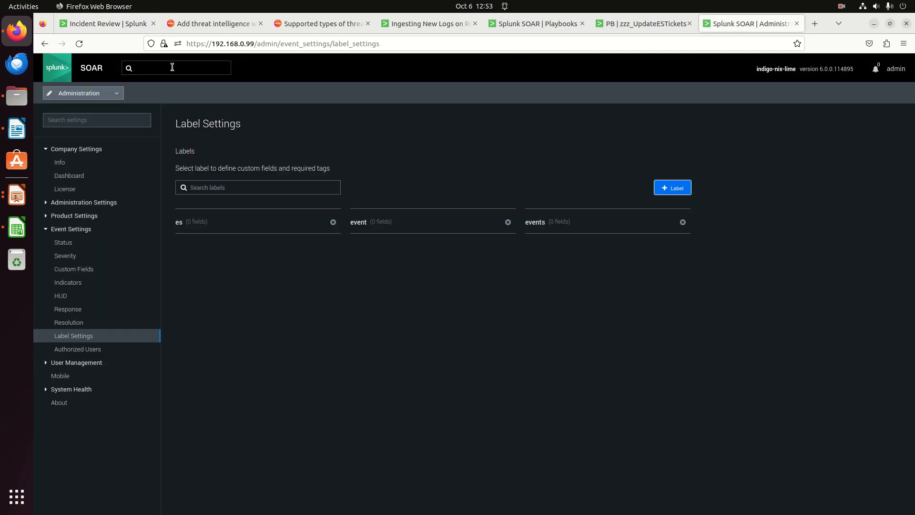
click(116, 96)
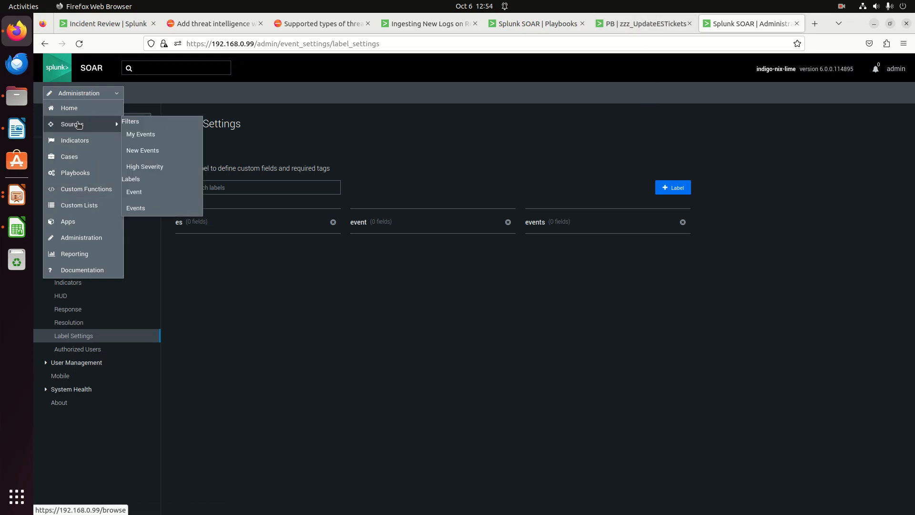
click(78, 124)
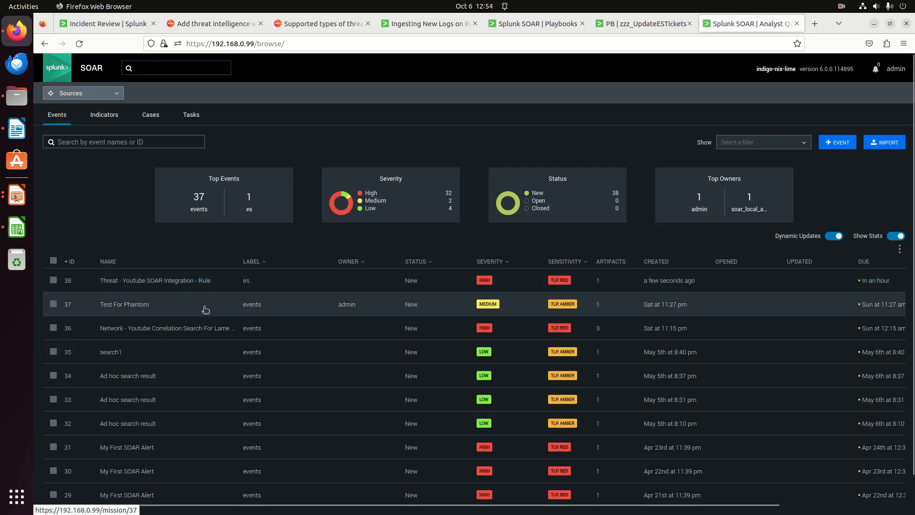
click(179, 284)
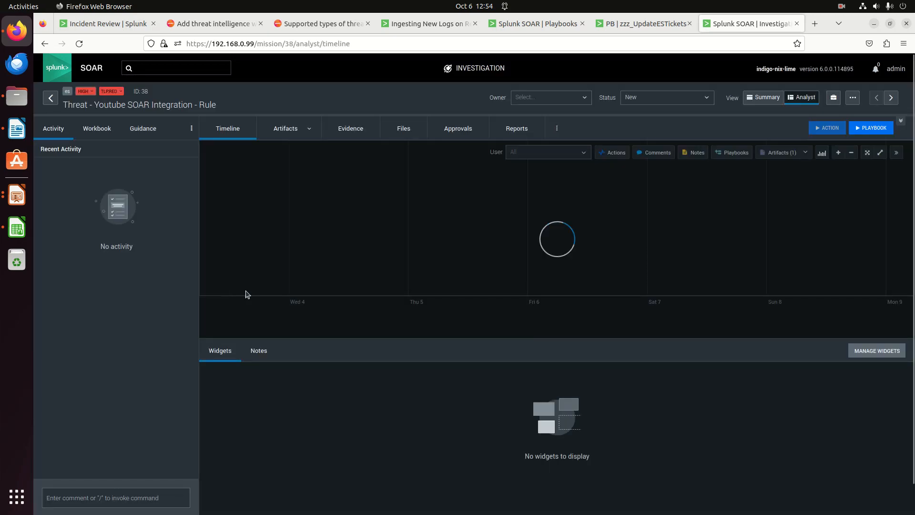
Expand the event's artifact and examine its details, especially the event_id field, along with the SOAR event's own ID.
click(288, 128)
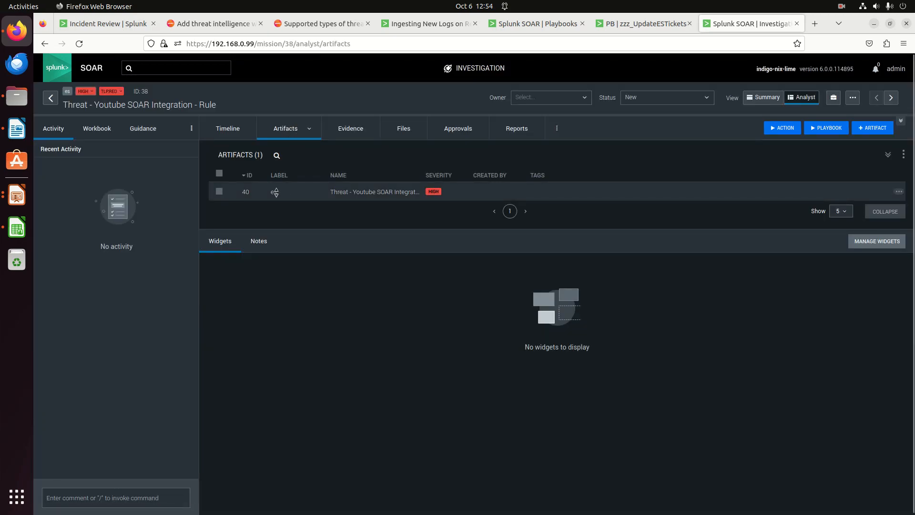
click(275, 191)
scroll(372, 390, down, 1)
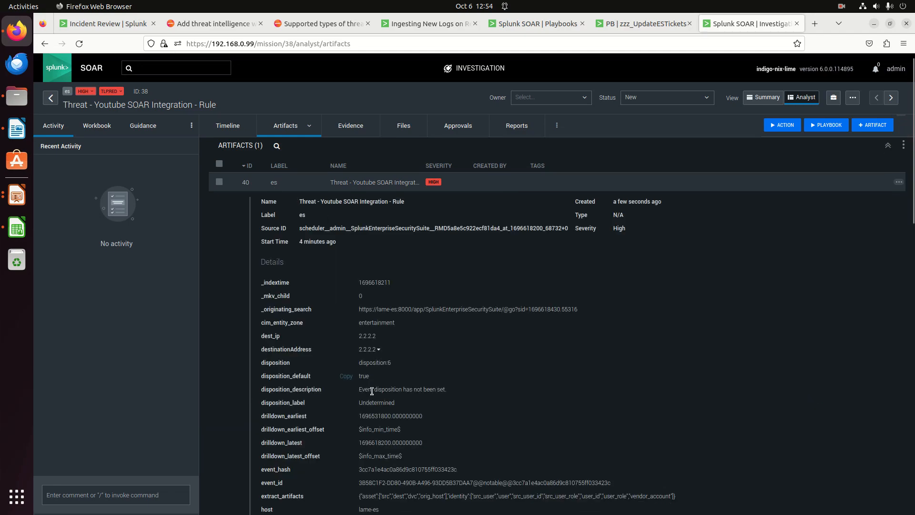
scroll(372, 391, down, 1)
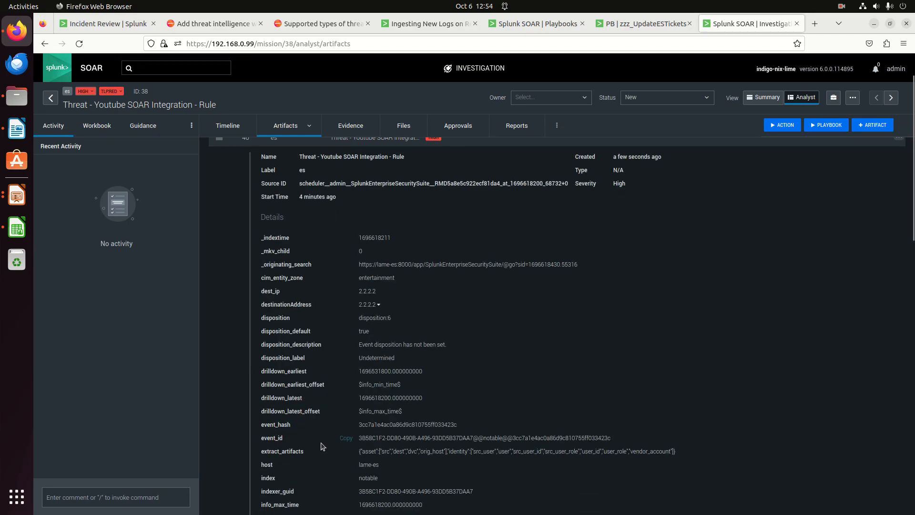
drag(380, 438, 490, 438)
click(493, 437)
double_click(495, 438)
scroll(412, 476, down, 2)
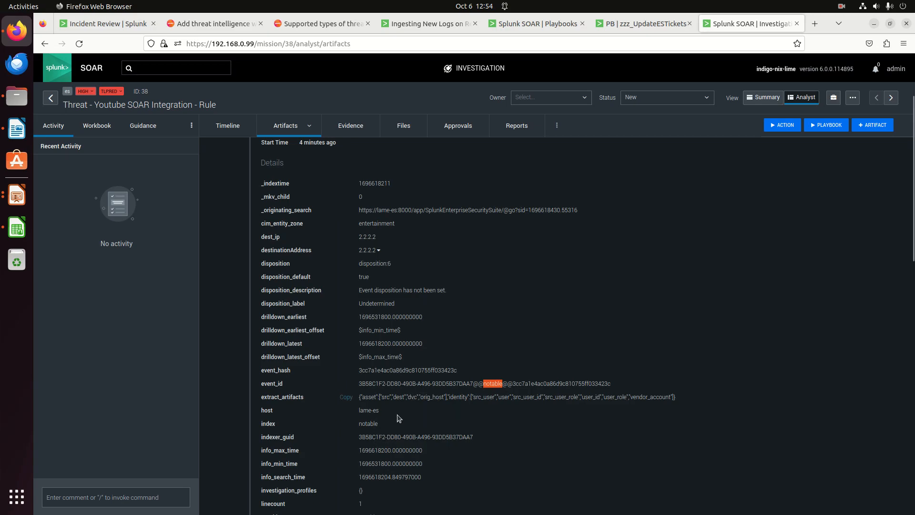
triple_click(536, 385)
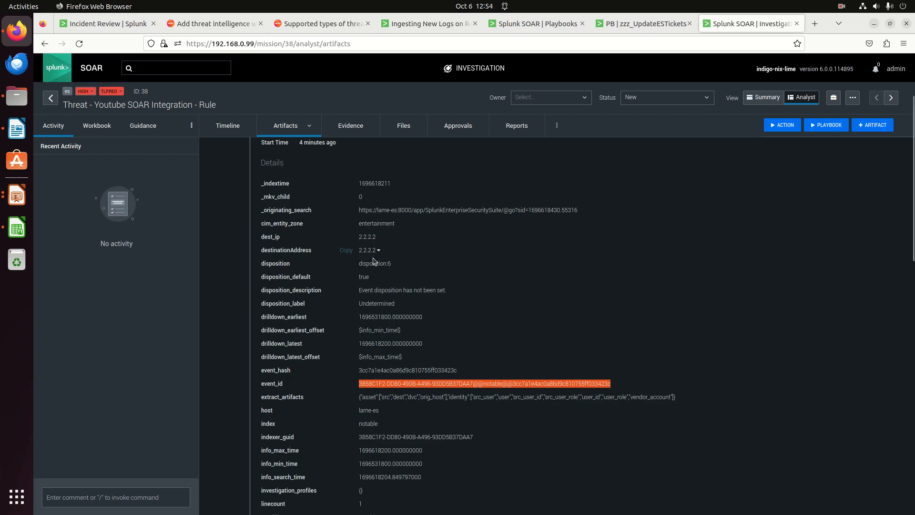
double_click(148, 92)
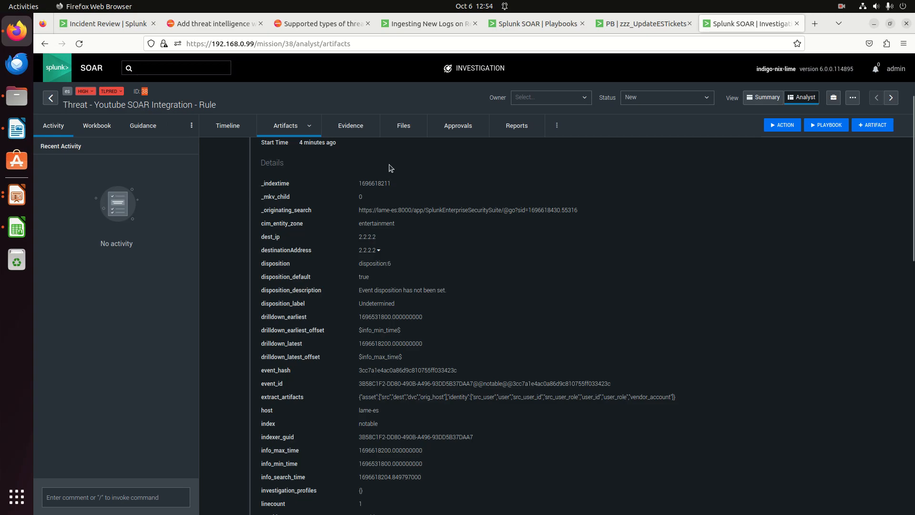
Open the zzz_UpdateESTickets playbook's debugger and prepare a test on event ID 38 with the scope All Artifacts.
click(646, 24)
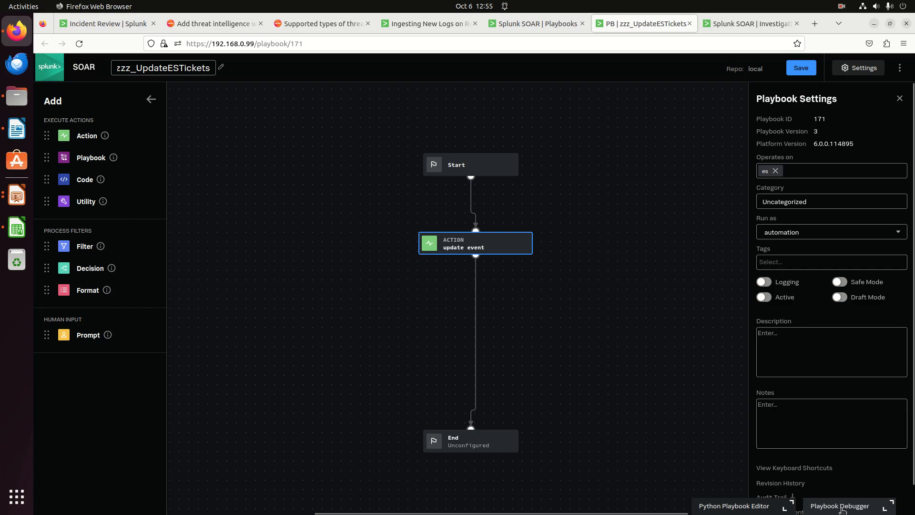
click(837, 505)
click(117, 309)
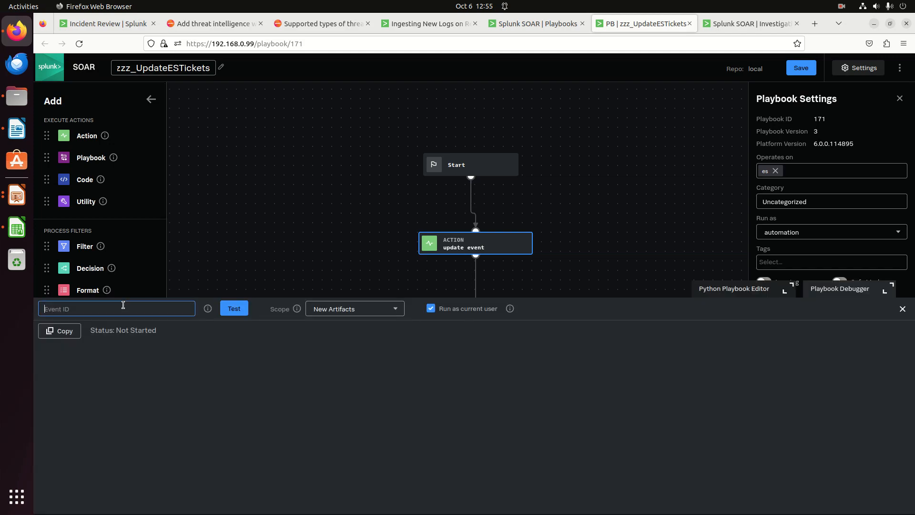
click(365, 310)
click(365, 309)
click(365, 267)
click(359, 308)
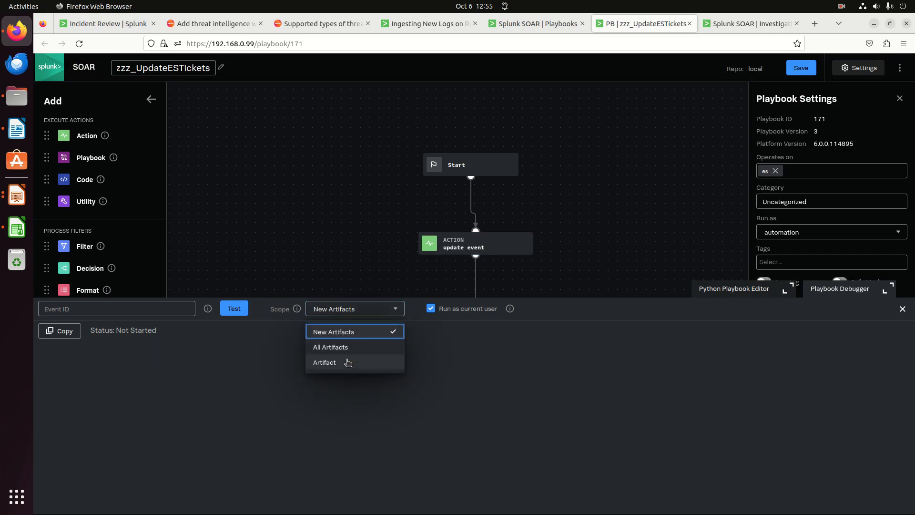
click(331, 348)
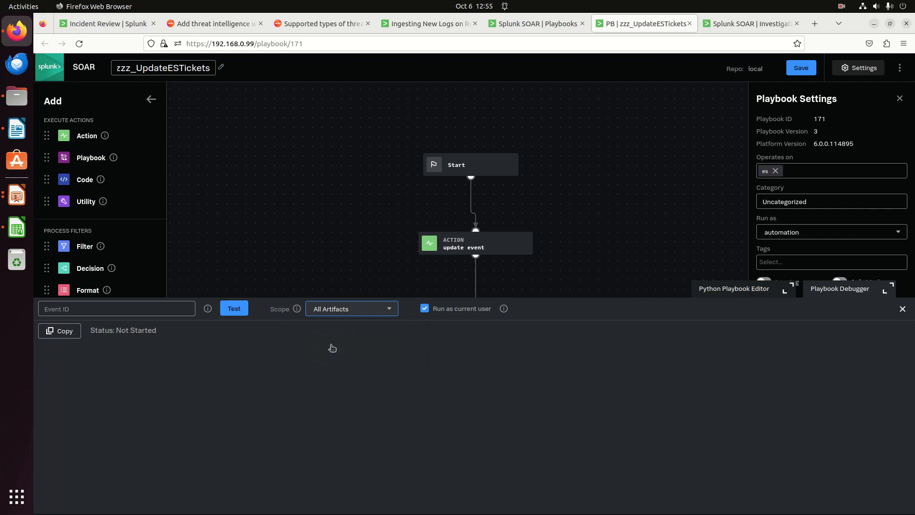
click(144, 304)
text(38)
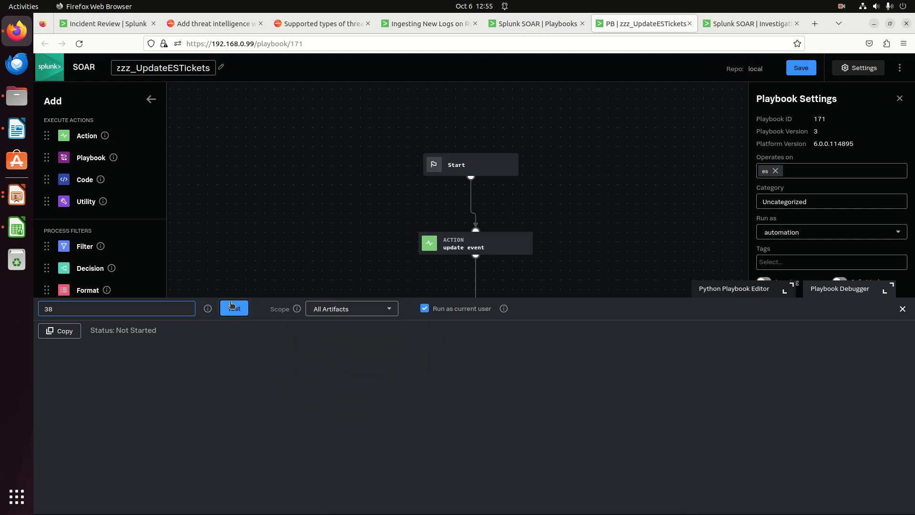
Run the zzz_UpdateESTickets playbook from the "Threat - Youtube SOAR Integration - Rule" event, with the scope New Artifacts.
click(742, 26)
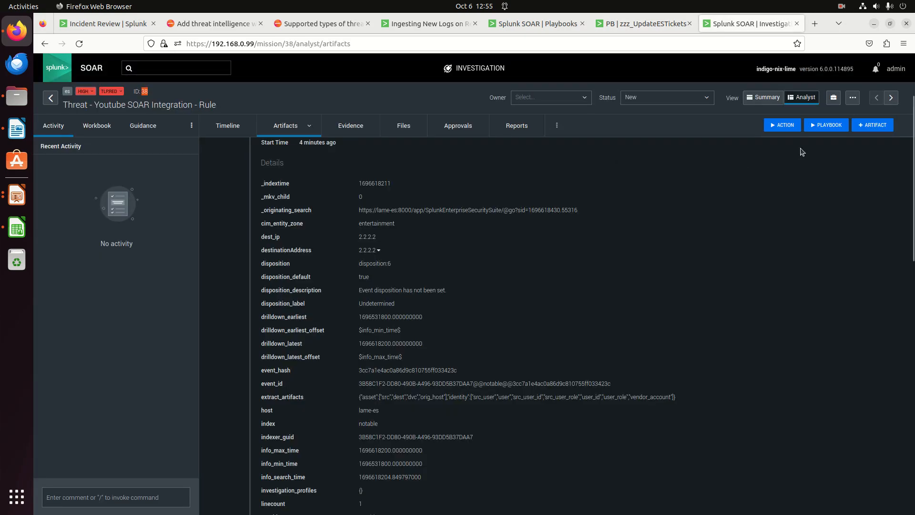
click(829, 125)
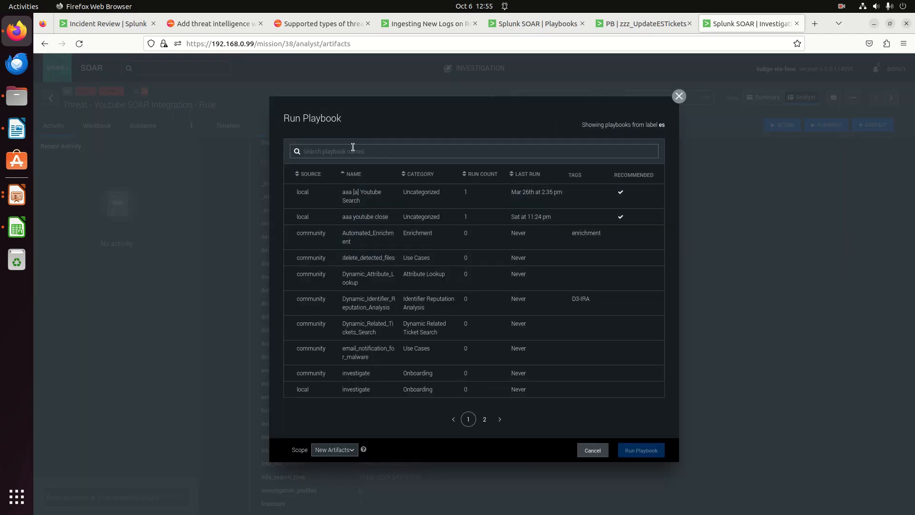
text(zzz)
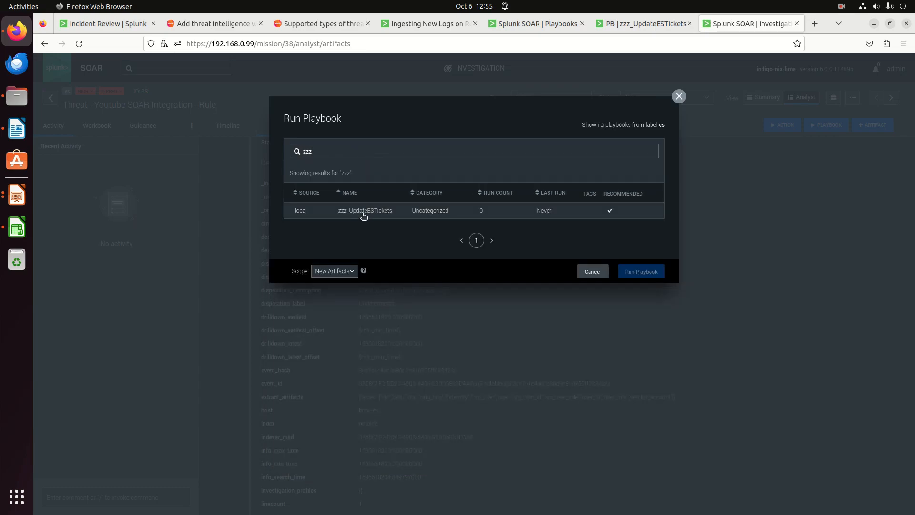
click(361, 216)
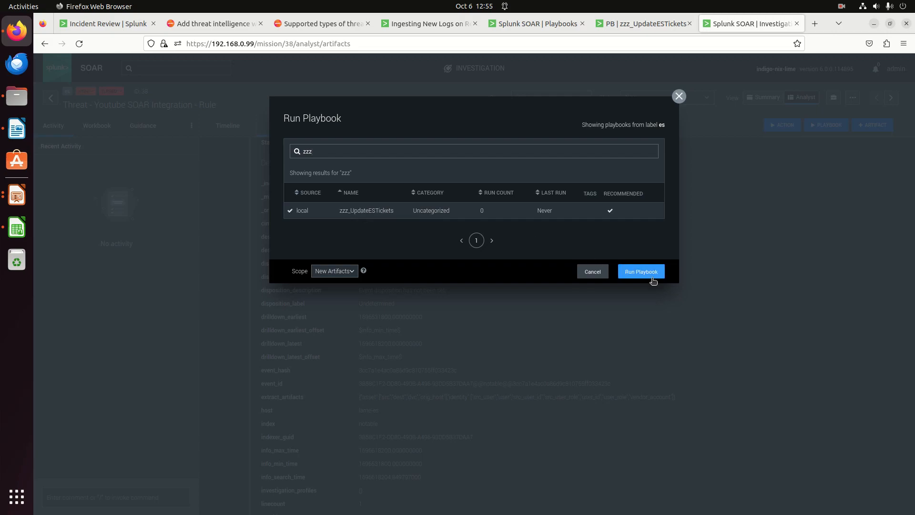
click(644, 272)
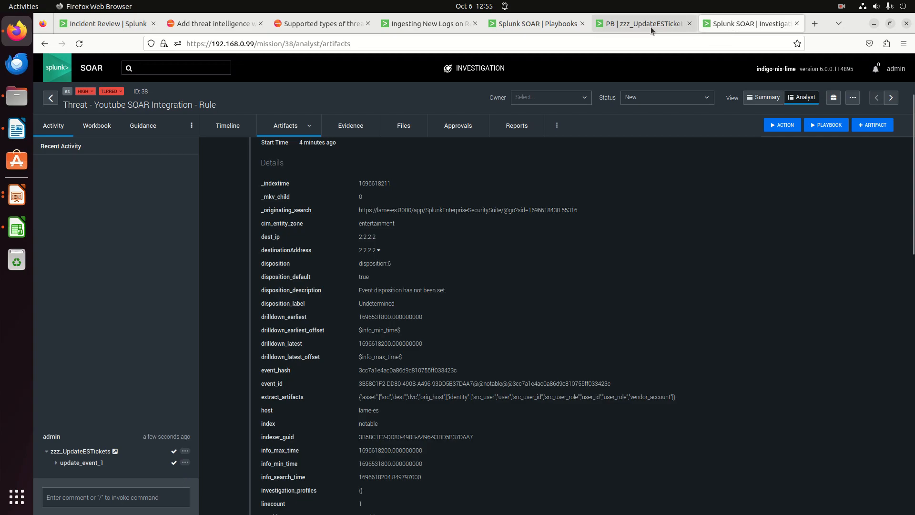
Return to the zzz_UpdateESTickets playbook editor and run the debugger test on event 38.
click(542, 26)
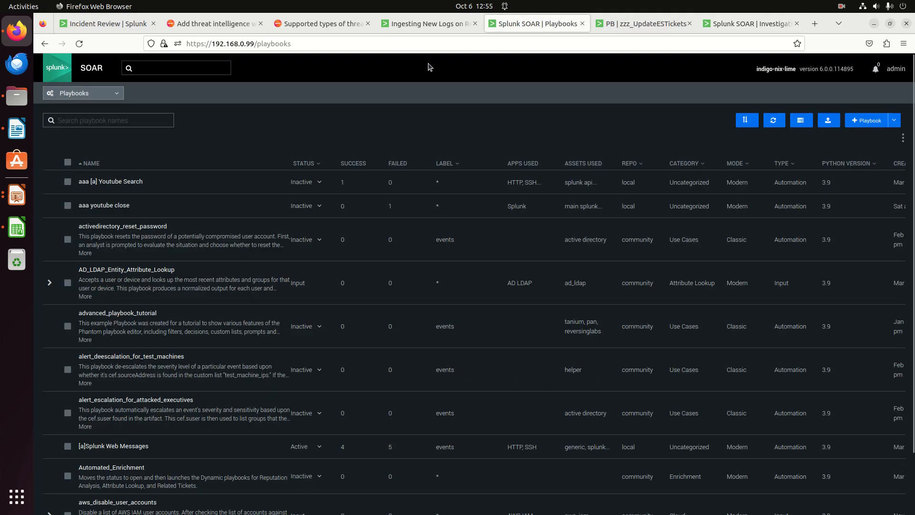
click(427, 26)
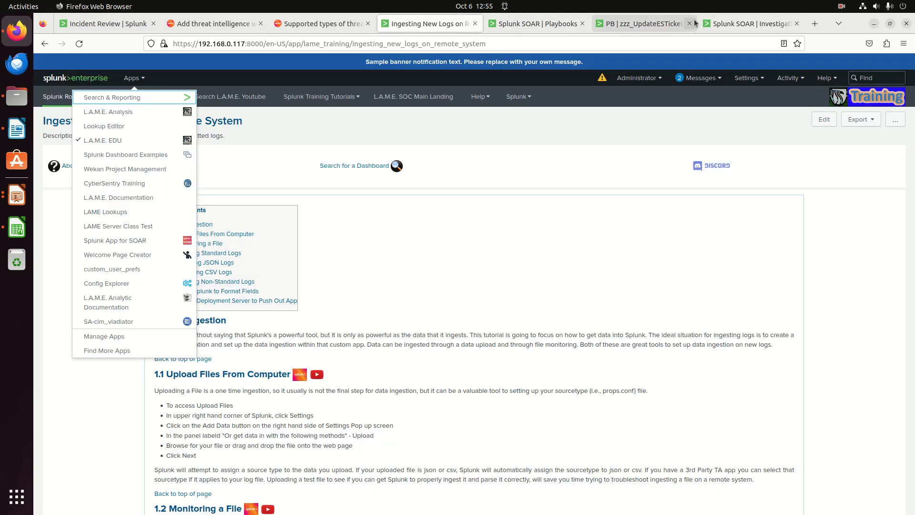
click(716, 27)
click(667, 23)
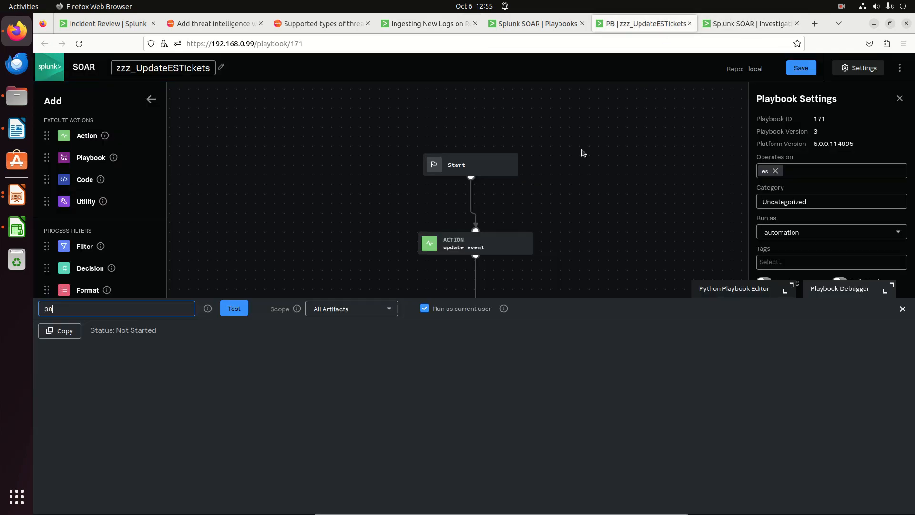
click(245, 308)
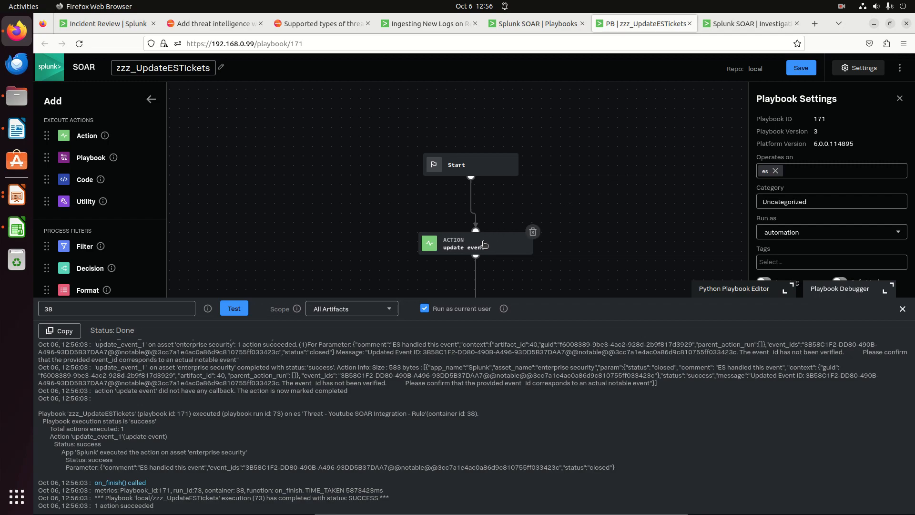
Open the playbook's update event action and review its event_ids, status and comment inputs.
click(483, 243)
scroll(196, 235, down, 2)
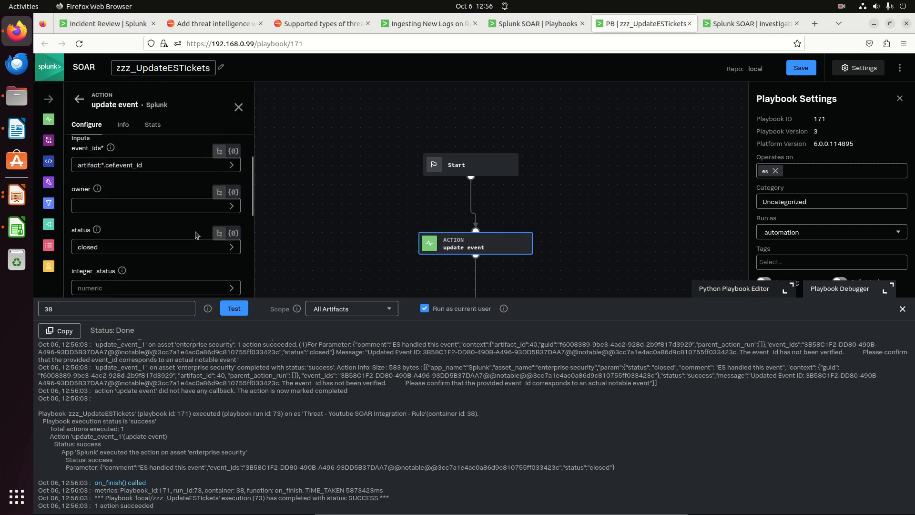
scroll(176, 234, down, 3)
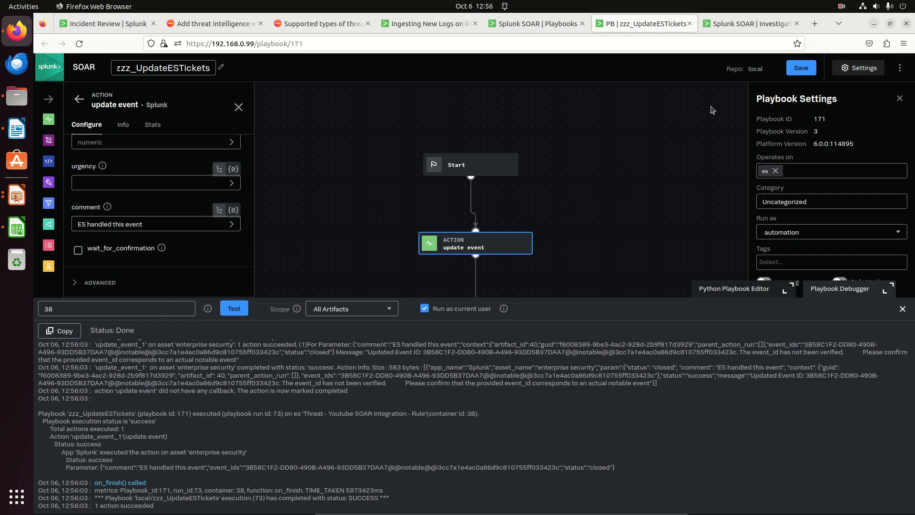
click(840, 7)
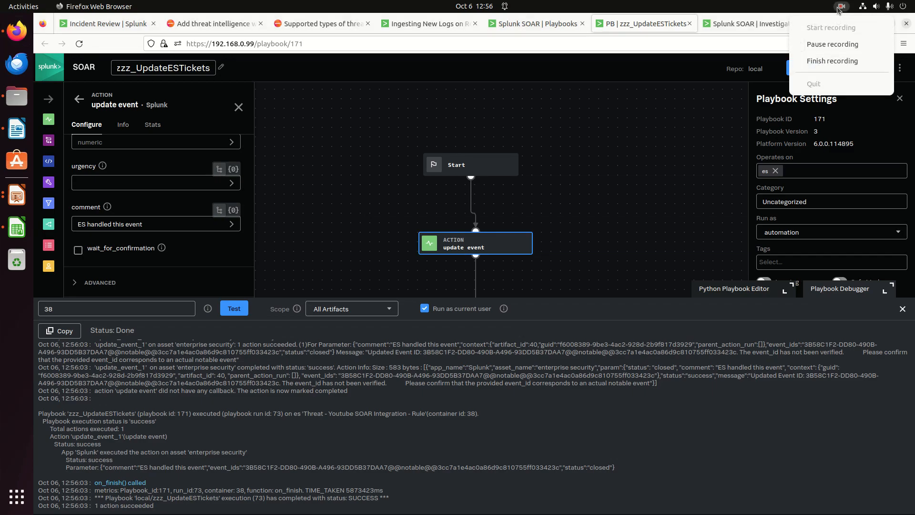
click(828, 45)
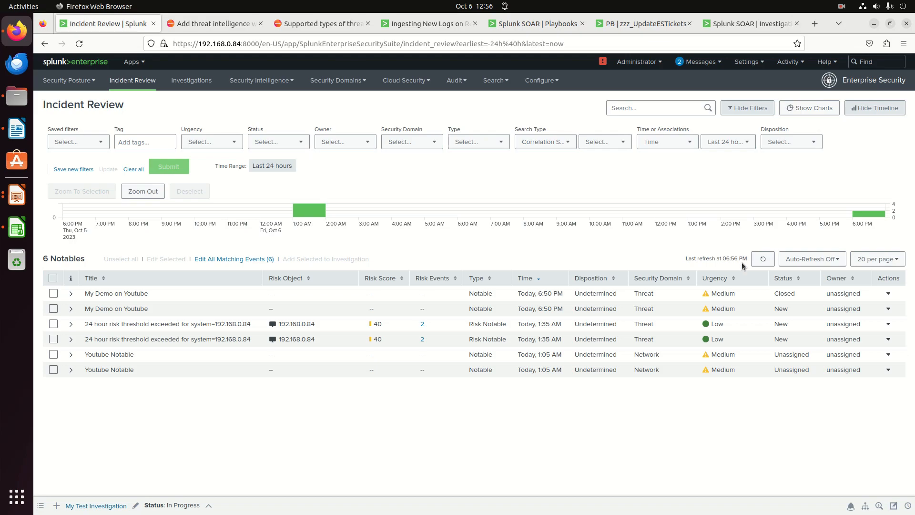
Refresh Incident Review, expand the first "My Demo on Youtube" notable, and check its matching event in SOAR.
click(762, 259)
click(74, 294)
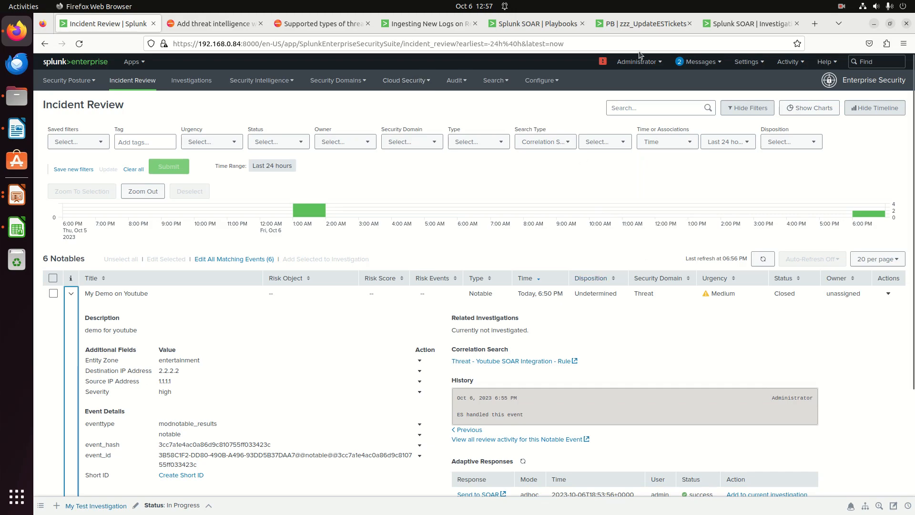
click(744, 26)
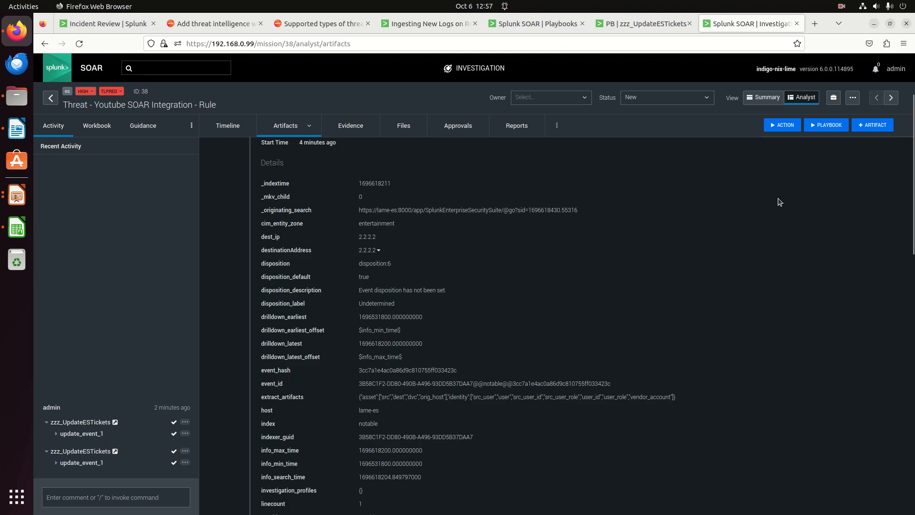
scroll(541, 281, up, 3)
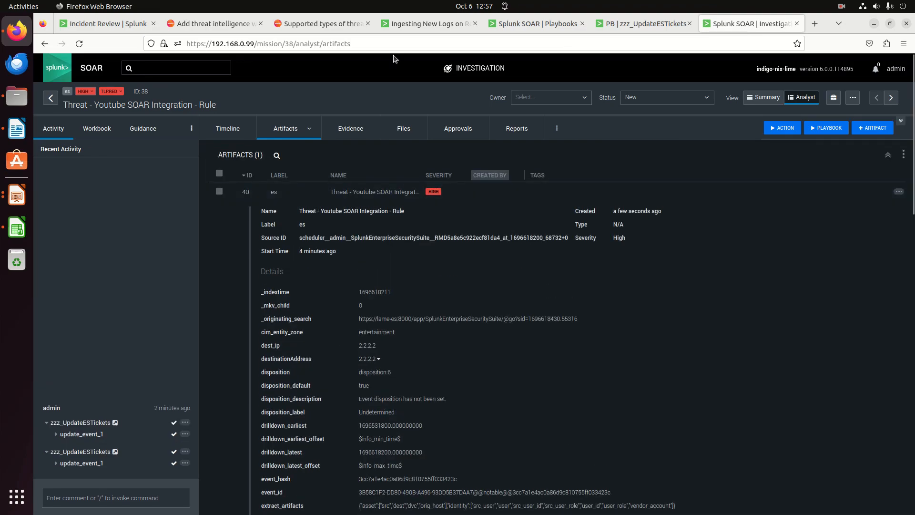
Return to the zzz_UpdateESTickets playbook editor, close the debugger, and switch the playbook to Active.
click(657, 28)
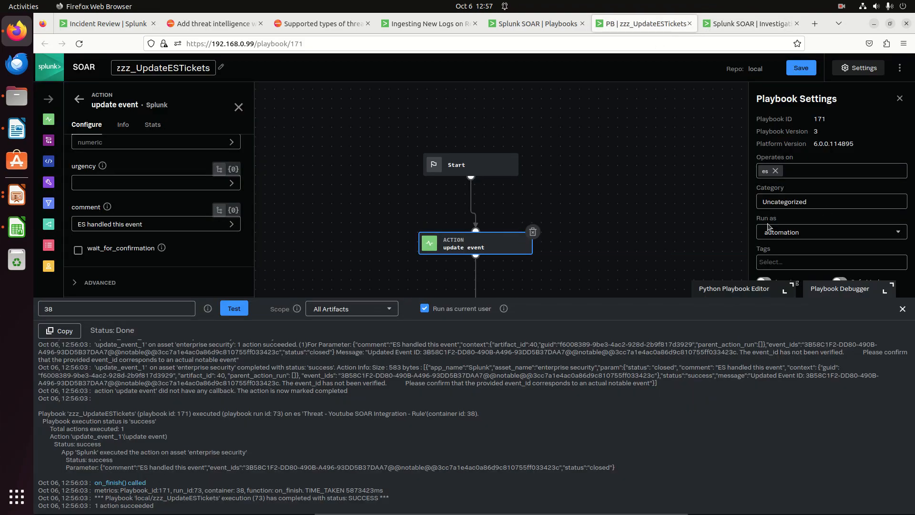
click(654, 203)
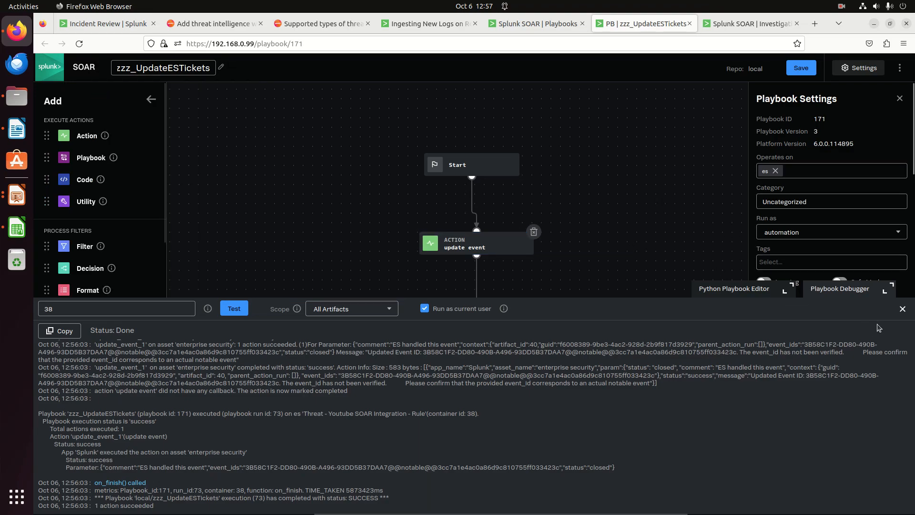
click(902, 308)
click(772, 296)
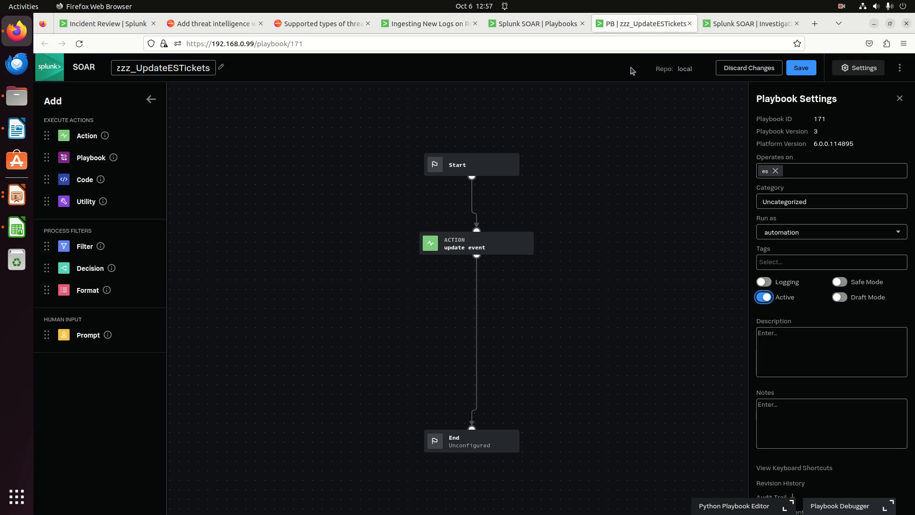
Duplicate the Incident Review browser tab and open the Splunk App for SOAR Export in the copy.
click(106, 23)
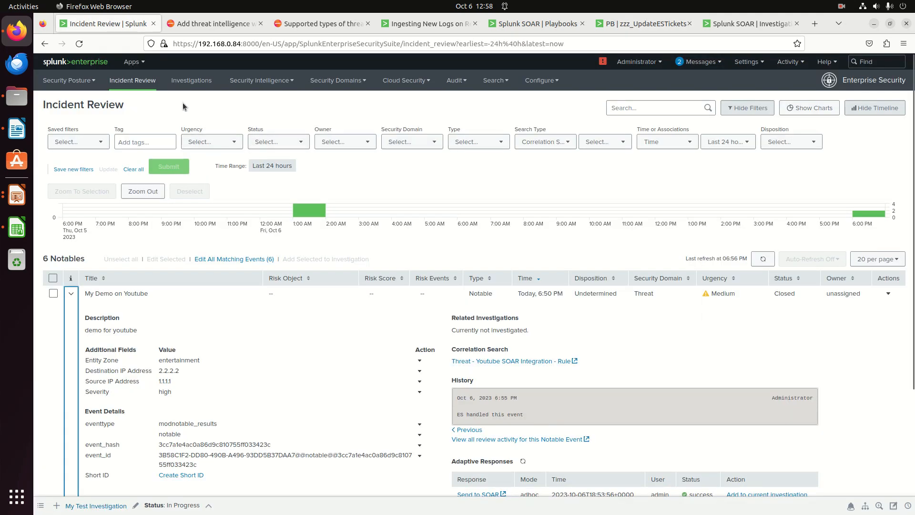
right_click(106, 25)
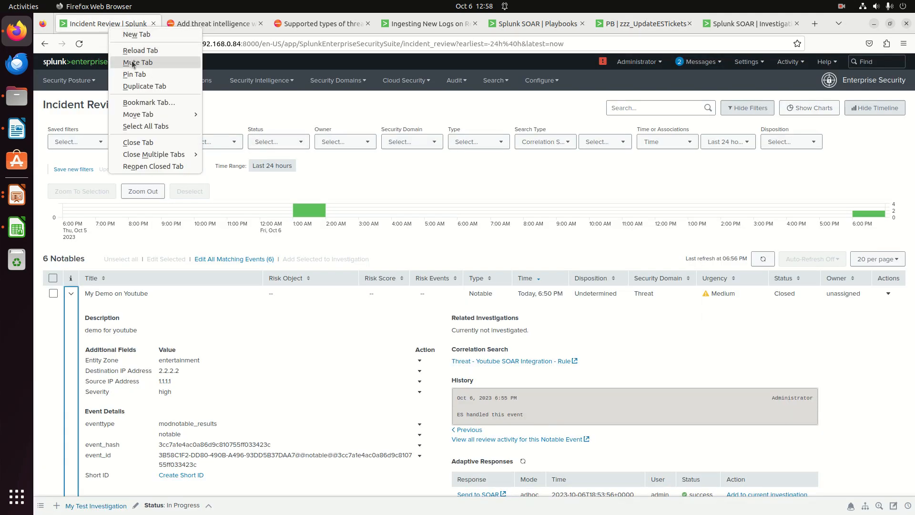
click(144, 87)
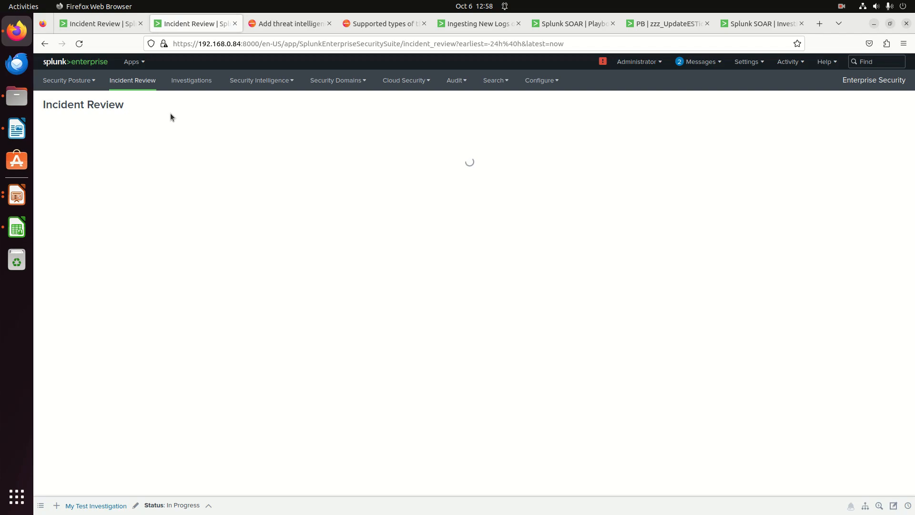
click(130, 60)
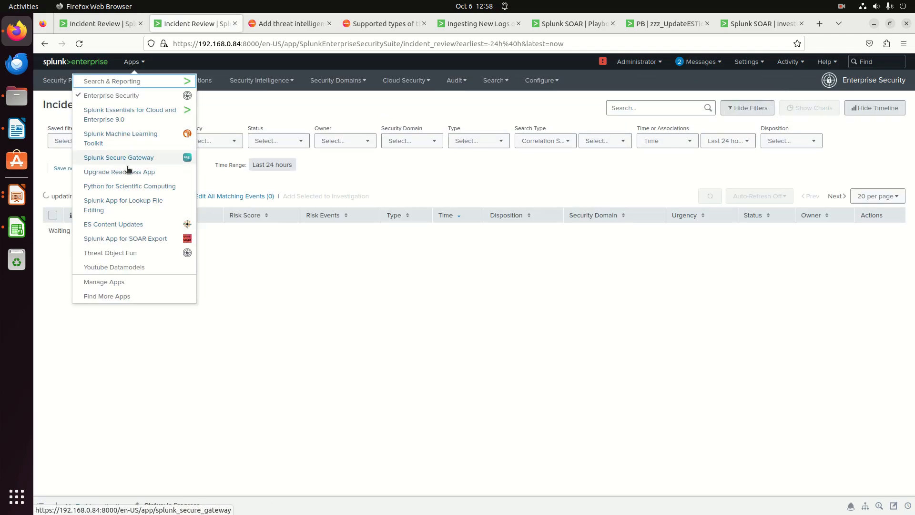
click(122, 242)
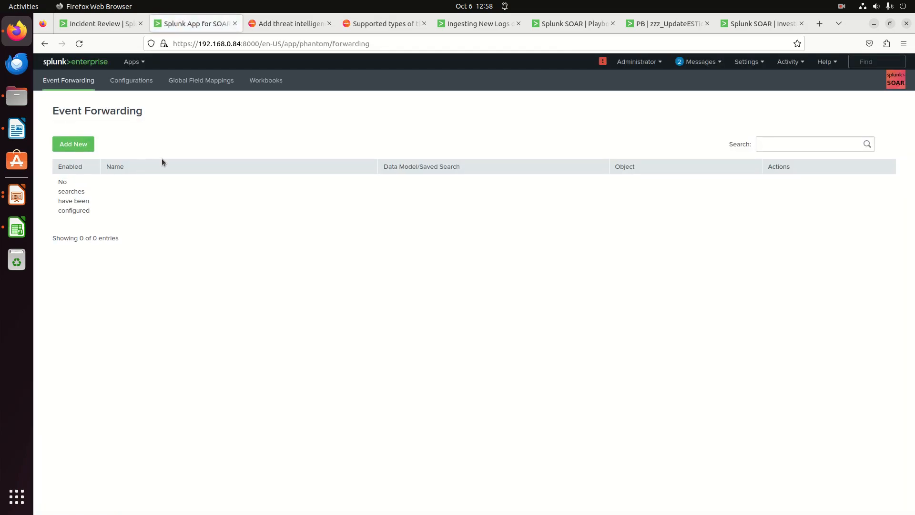
Sync playbooks from the phantom server in the SOAR Server Configuration.
click(131, 80)
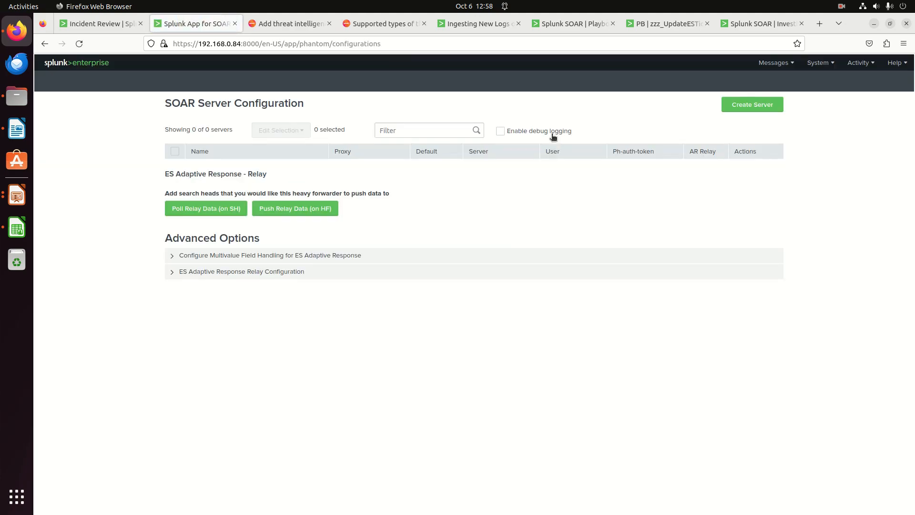
click(765, 180)
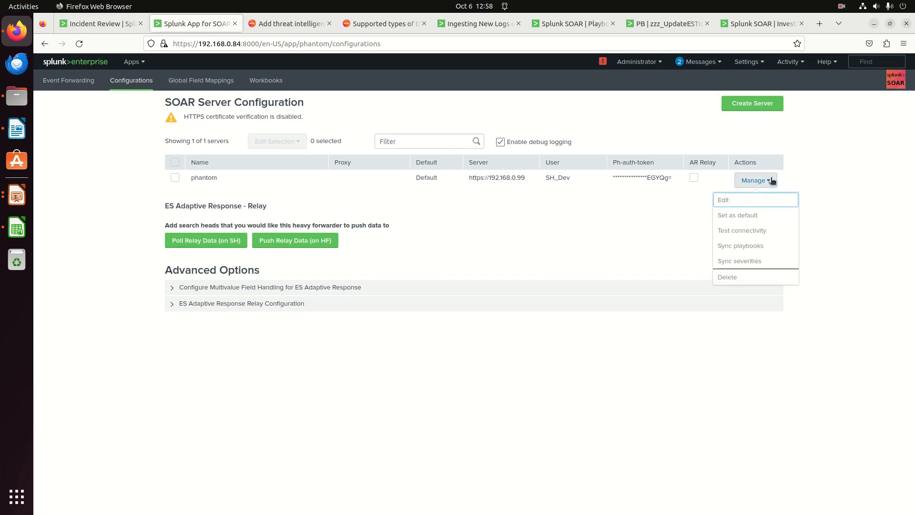
click(745, 246)
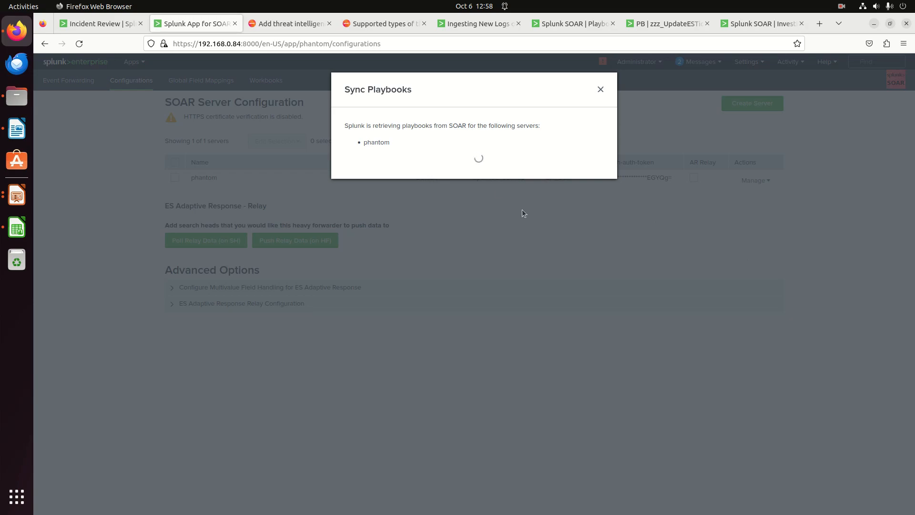
Return to Incident Review and add a Run Playbook in SOAR adaptive response action to the "My Demo on Youtube" notable with status New.
click(85, 24)
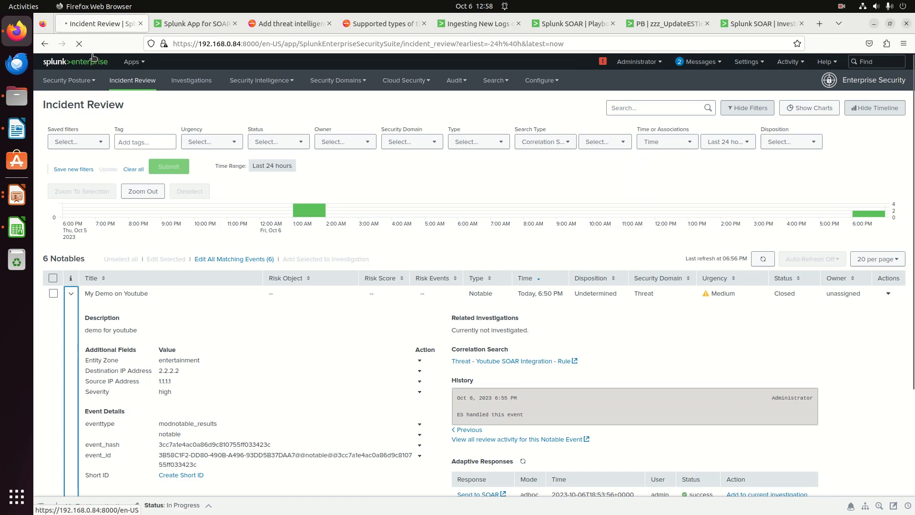
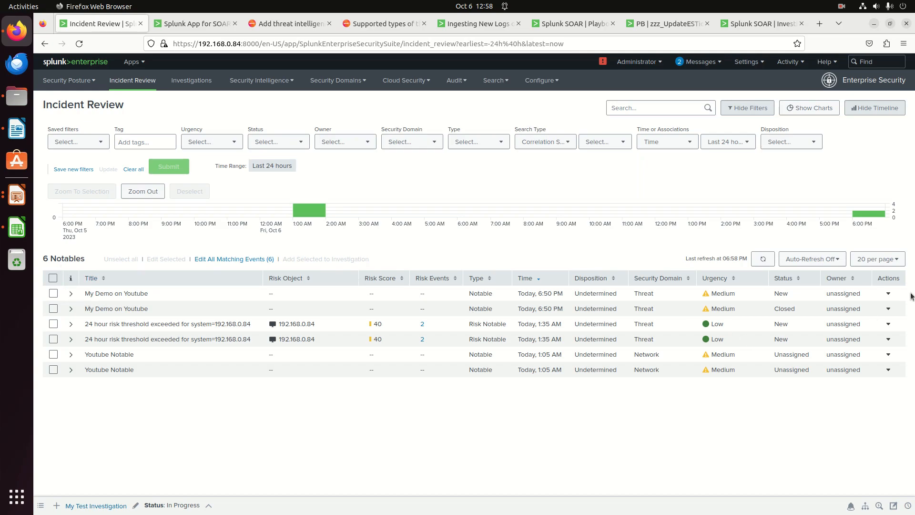
click(882, 293)
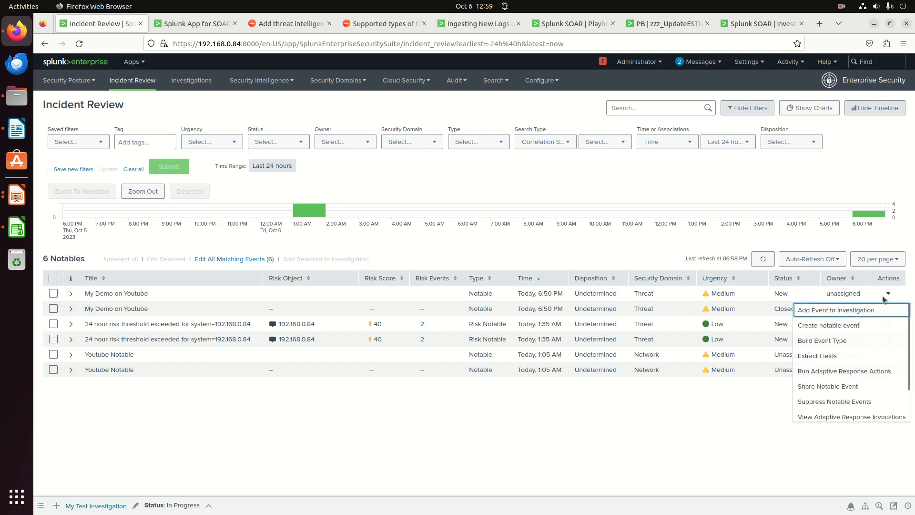
click(838, 373)
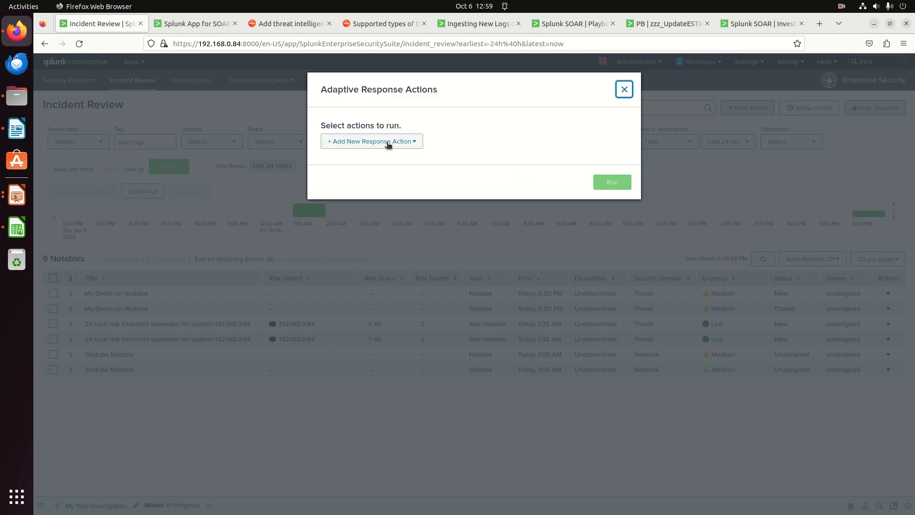
click(387, 141)
scroll(291, 265, down, 3)
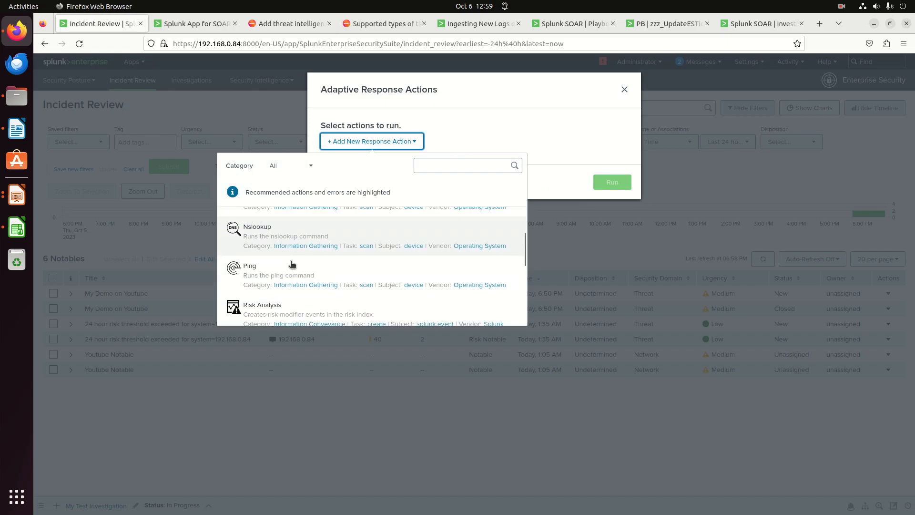
scroll(291, 265, down, 1)
click(284, 246)
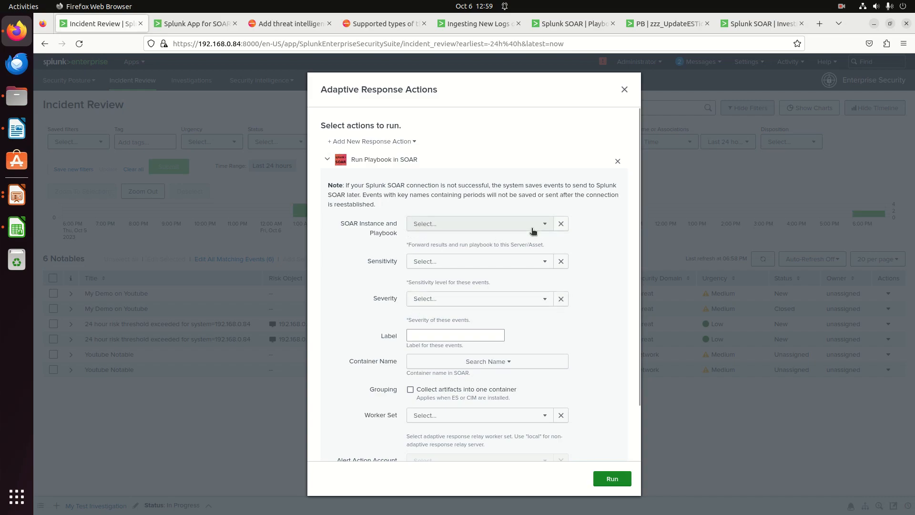
Set the action's playbook to "Default: local/zzz_UpdateESTickets", with sensitivity TLP: Red and severity Default: High.
click(531, 228)
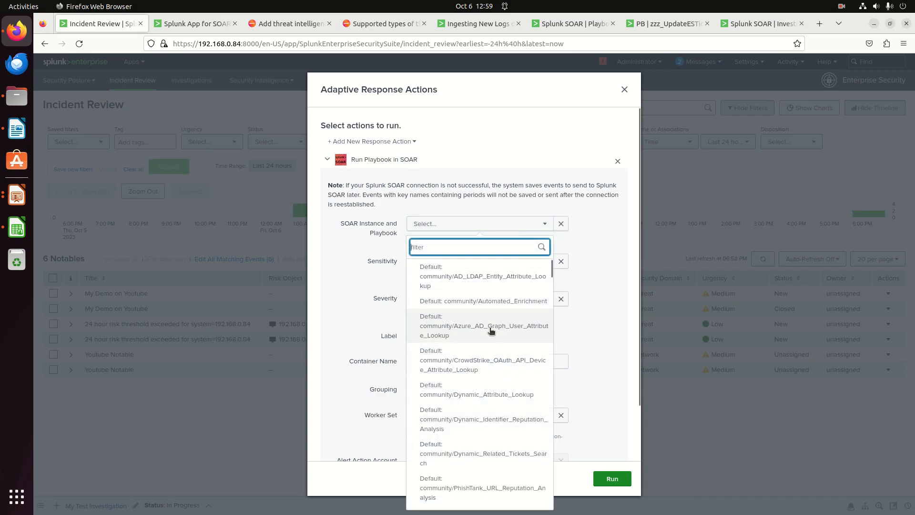
text(zzz)
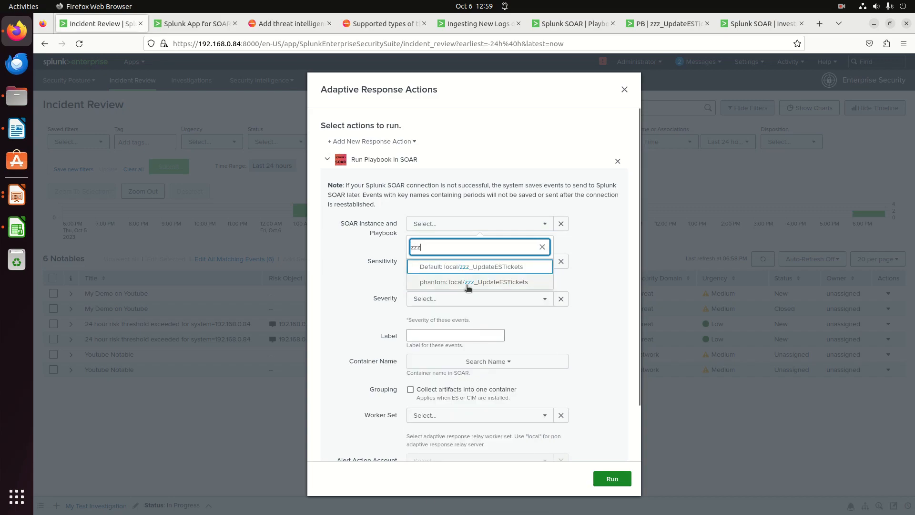
click(466, 266)
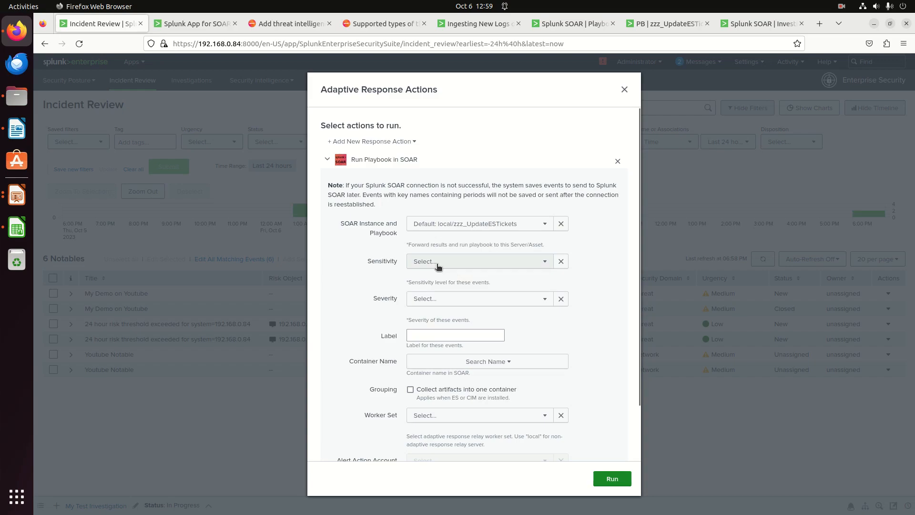
click(435, 262)
click(439, 303)
click(438, 299)
click(447, 173)
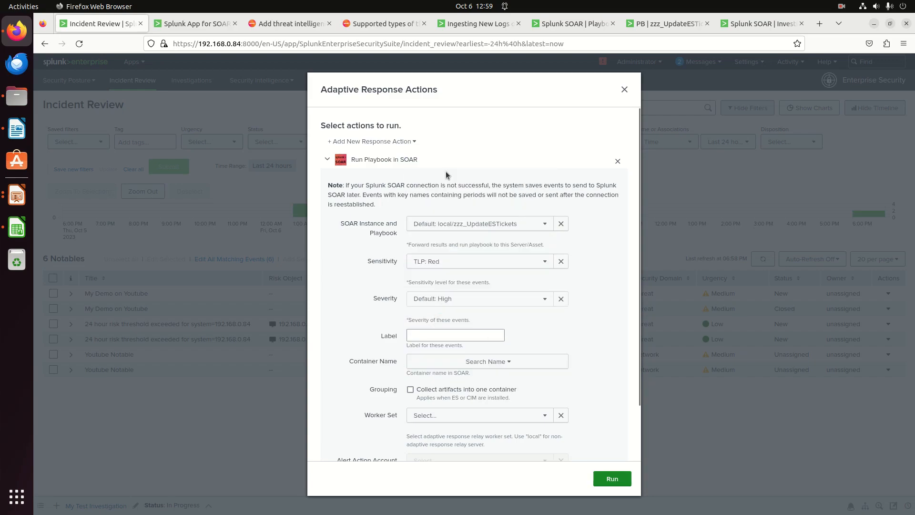
Label the events es, run the Run Playbook in SOAR action, and close the Adaptive Response Actions dialog.
click(444, 336)
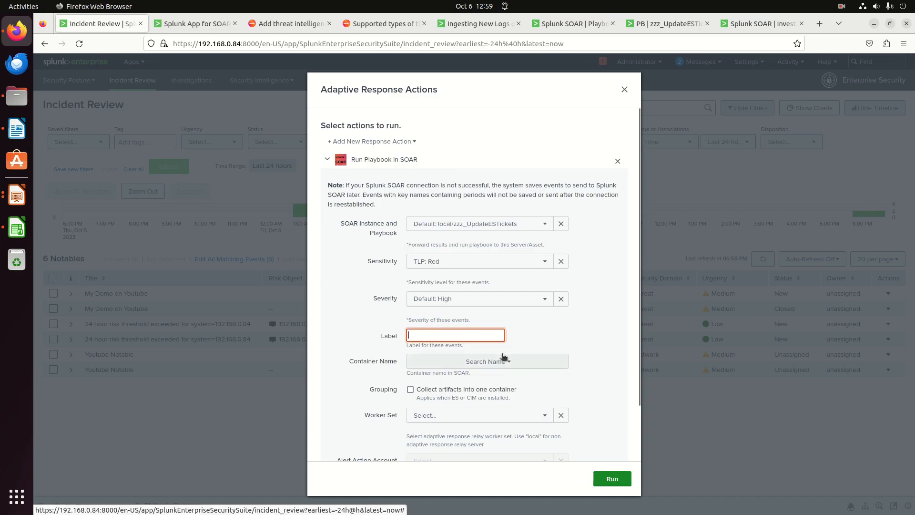
text(es)
scroll(524, 357, down, 2)
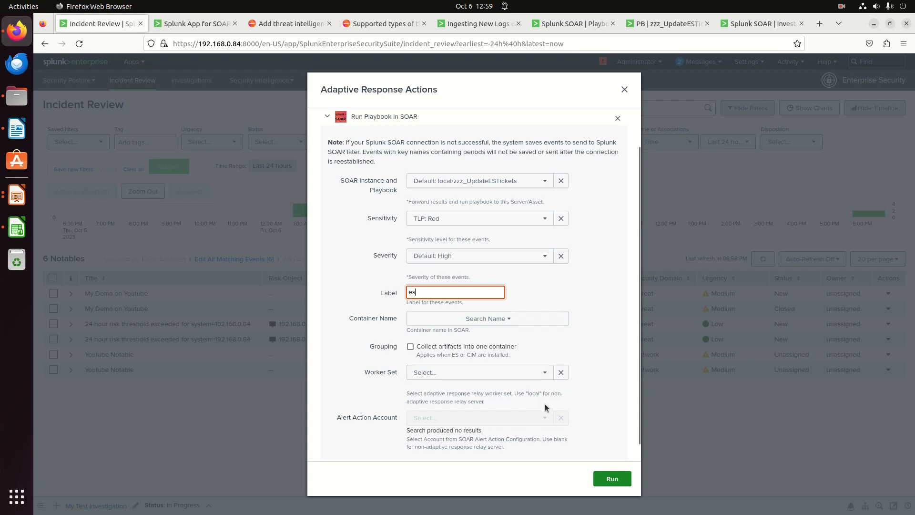
click(624, 480)
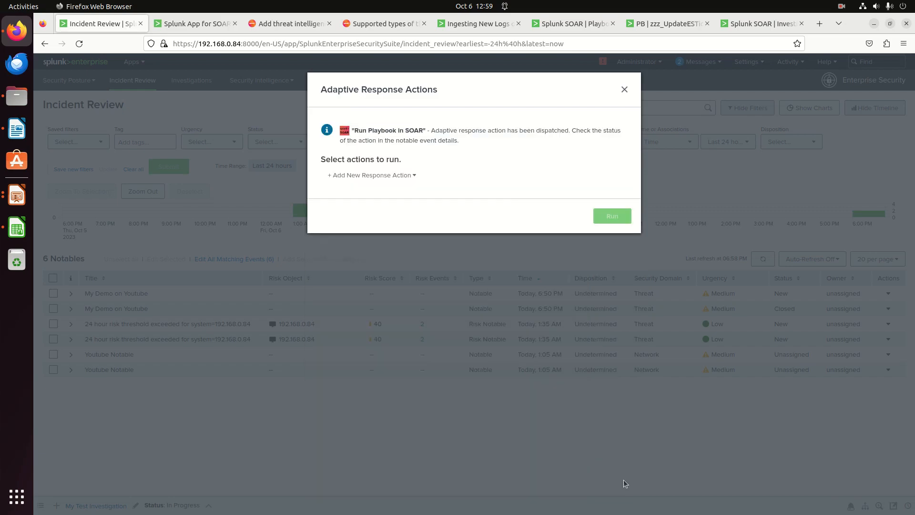
click(624, 89)
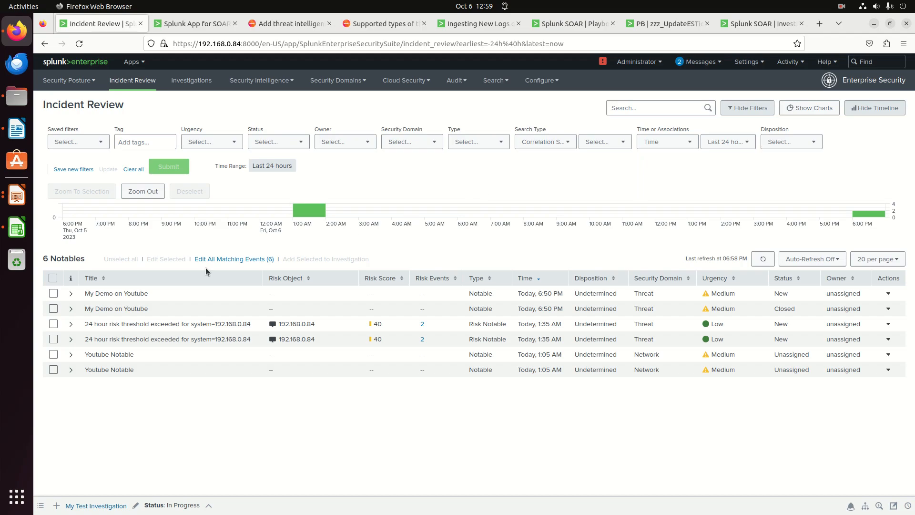
Expand the first "My Demo on Youtube" notable and, after refreshing Incident Review, check its status, history and adaptive responses.
click(71, 293)
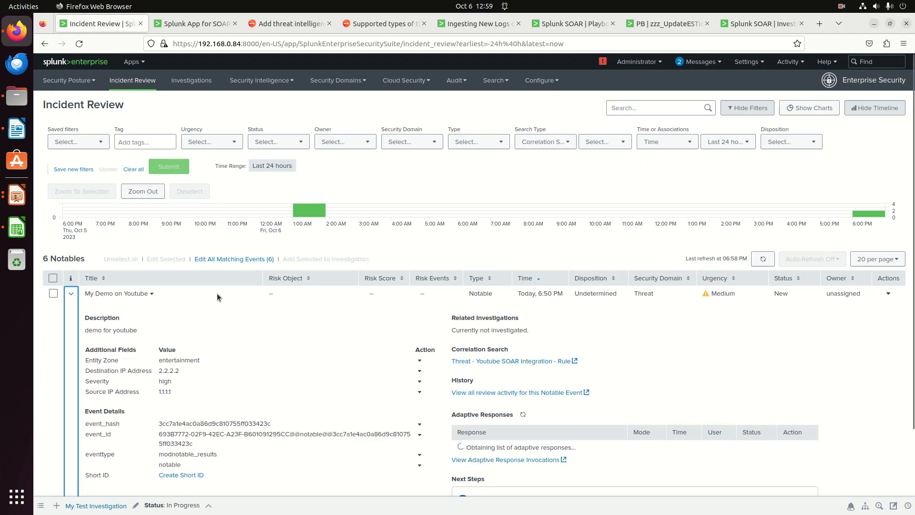
scroll(631, 420, down, 1)
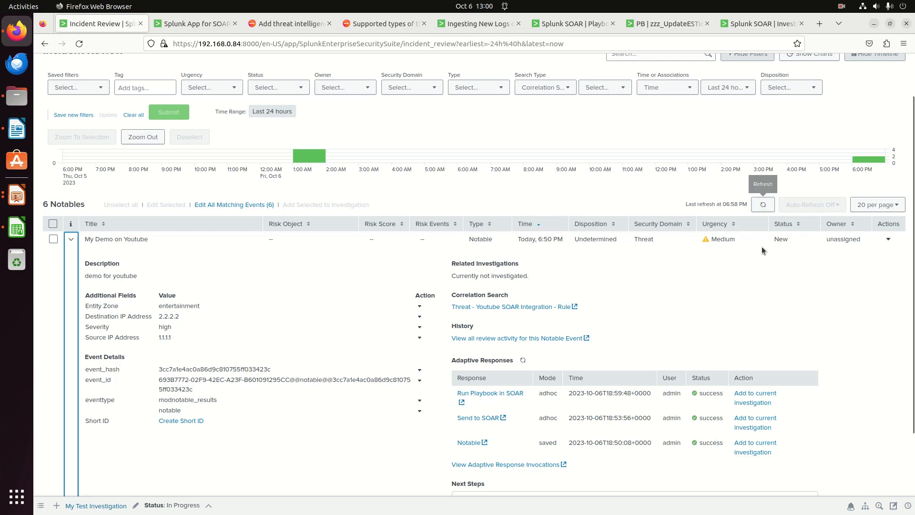
click(764, 207)
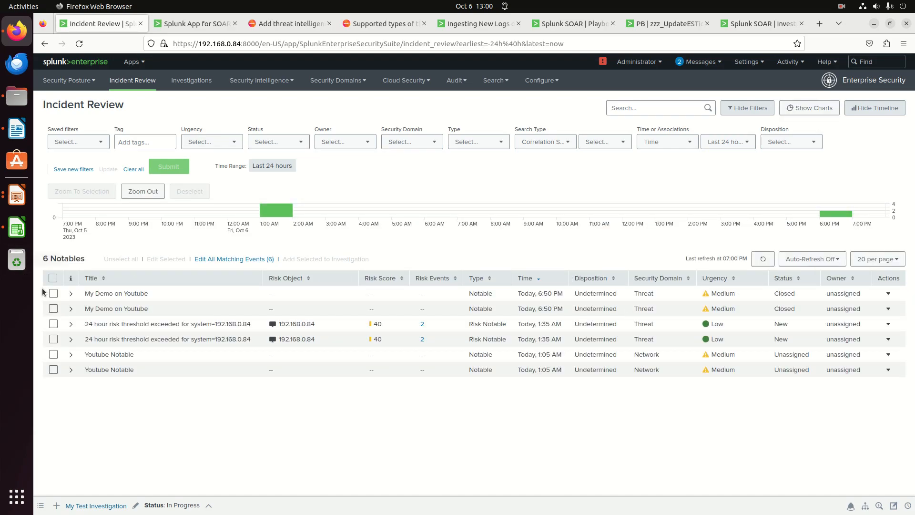
click(71, 294)
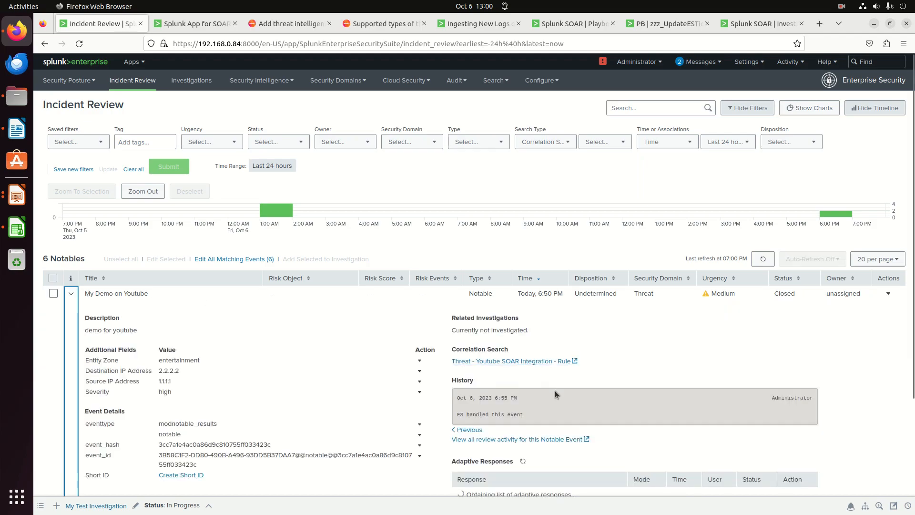
scroll(555, 394, down, 2)
scroll(492, 363, down, 2)
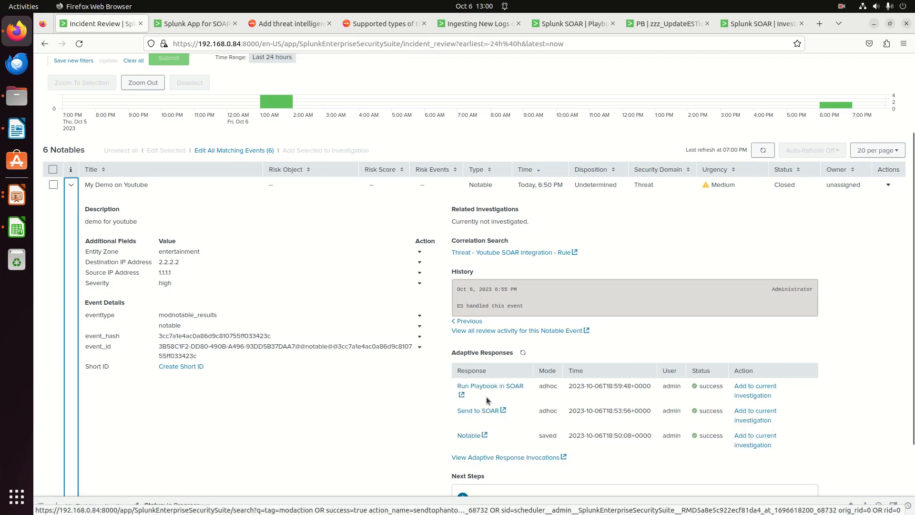
Collapse the first "My Demo on Youtube" notable, check the second one's history and adaptive responses, and collapse it again.
click(71, 184)
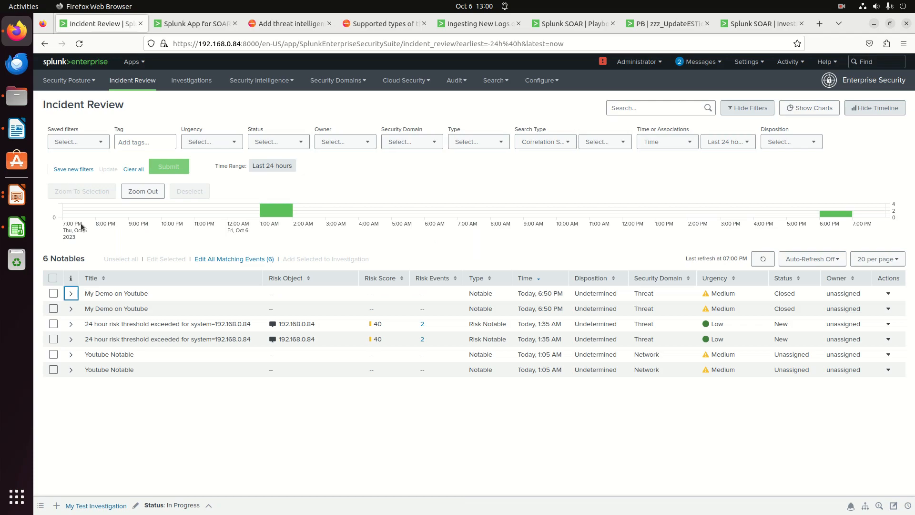
click(70, 308)
scroll(608, 397, down, 2)
scroll(608, 397, down, 2)
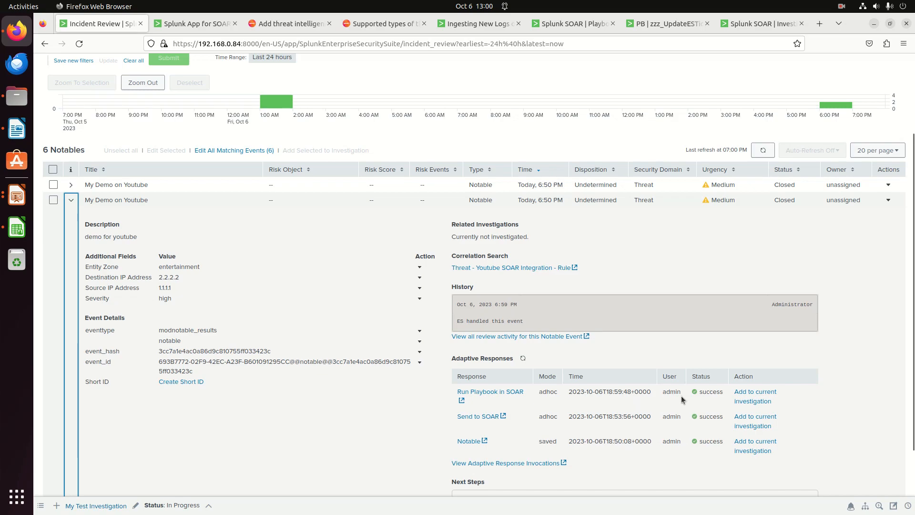
scroll(672, 396, up, 3)
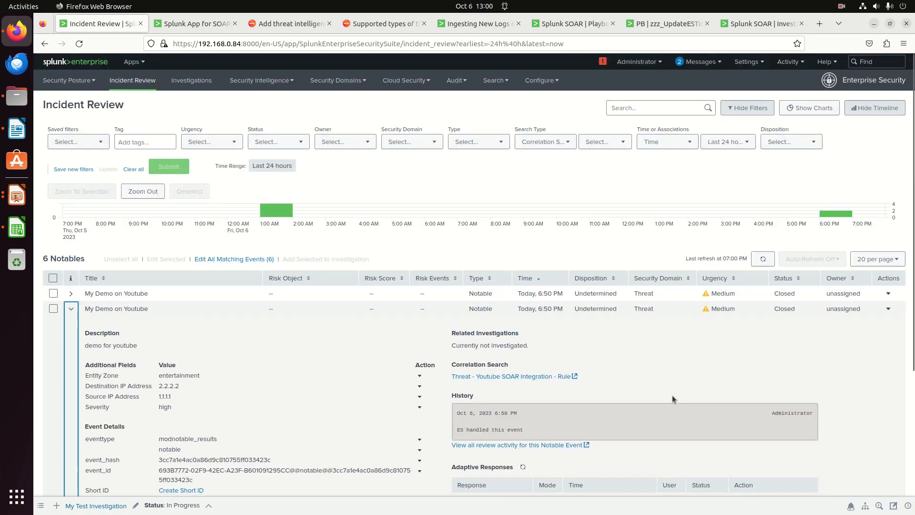
click(71, 310)
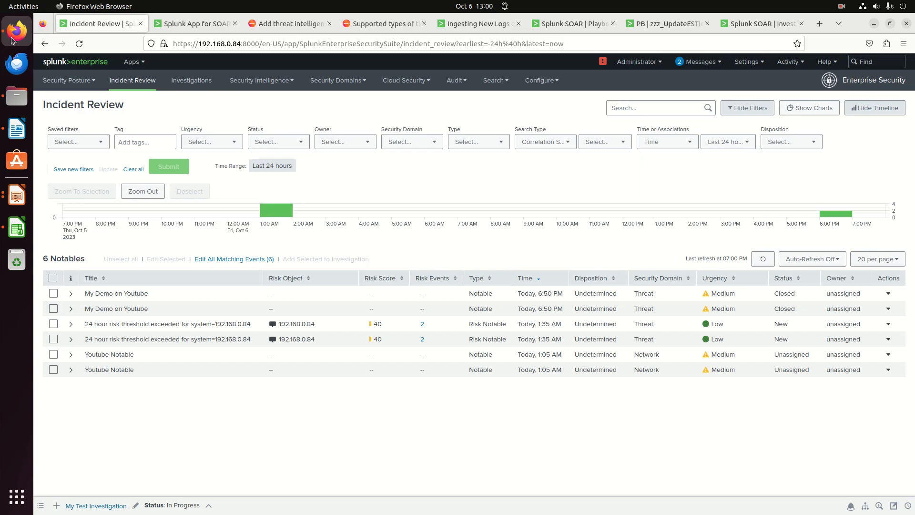
Switch to the LibreOffice Impress presentation and show slide 5 on adaptive response, followed by slide 6 on problems.
click(17, 195)
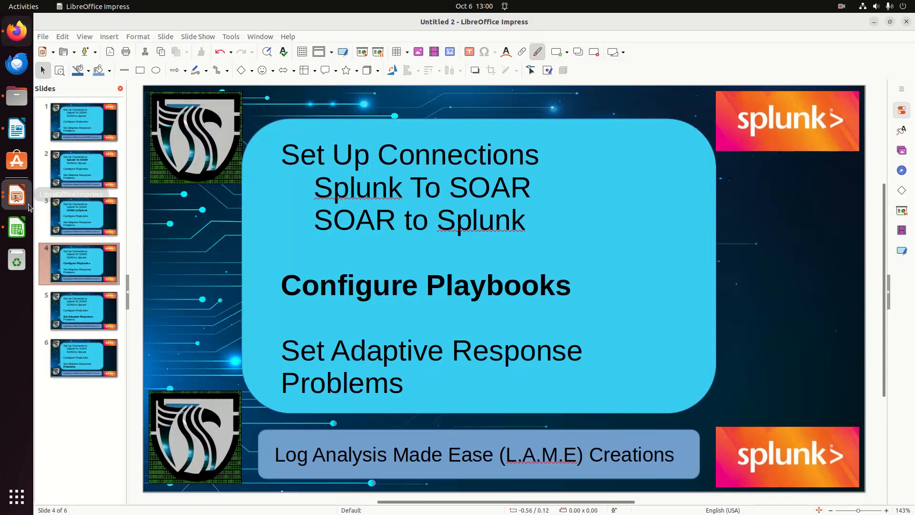
click(75, 323)
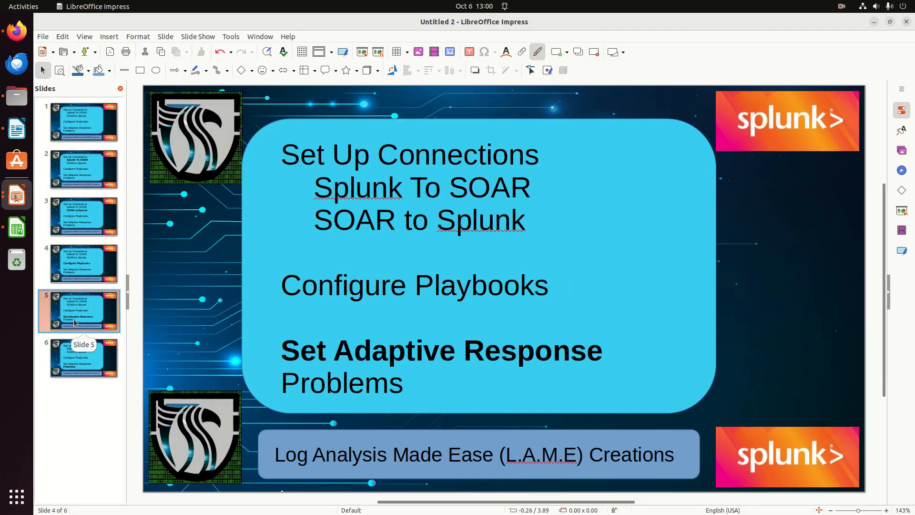
click(95, 379)
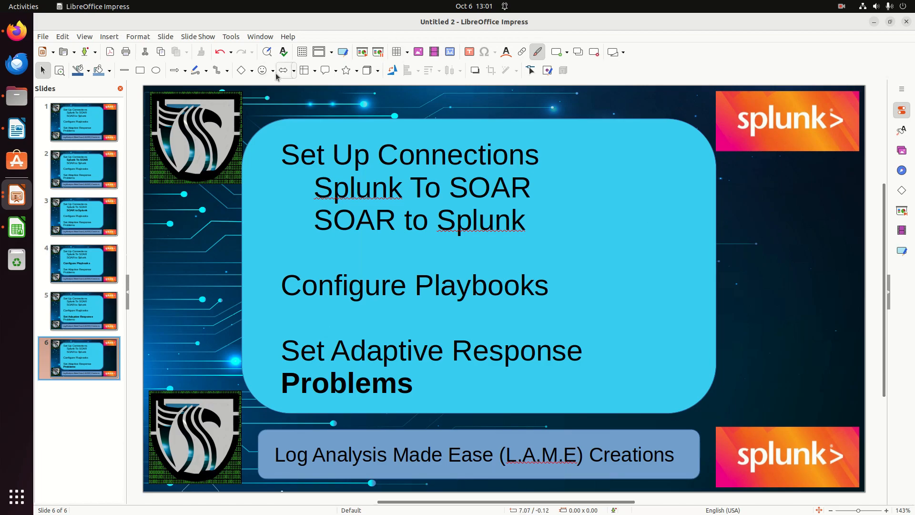
Return to Firefox and look through the expanded artifact's details in the "Threat - Youtube SOAR Integration - Rule" SOAR investigation.
click(25, 33)
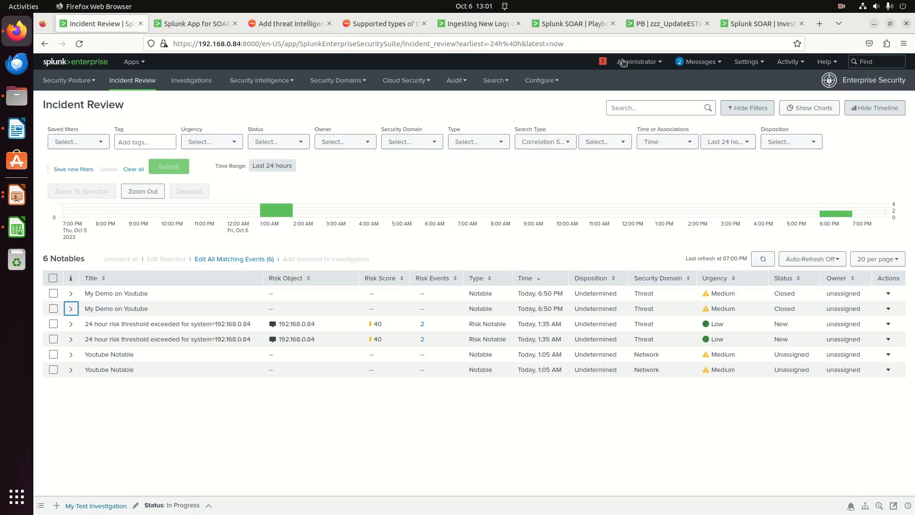
click(758, 28)
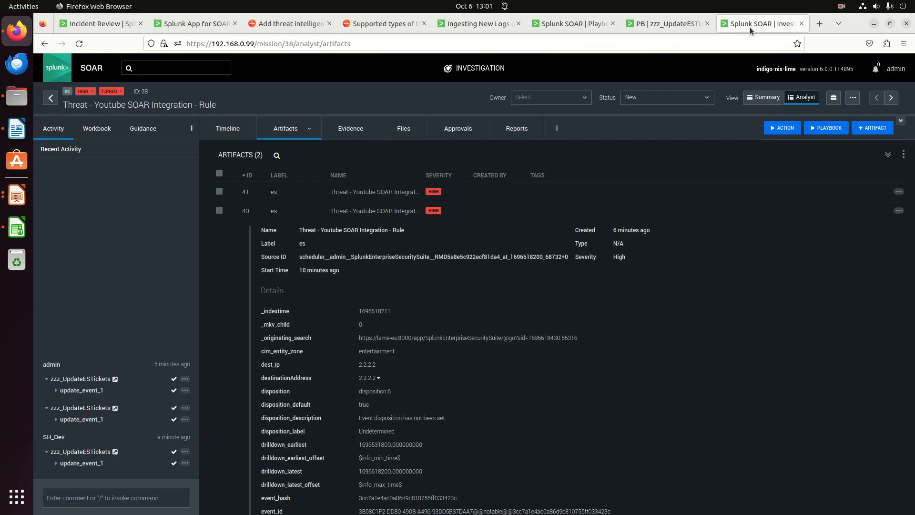
scroll(429, 328, down, 5)
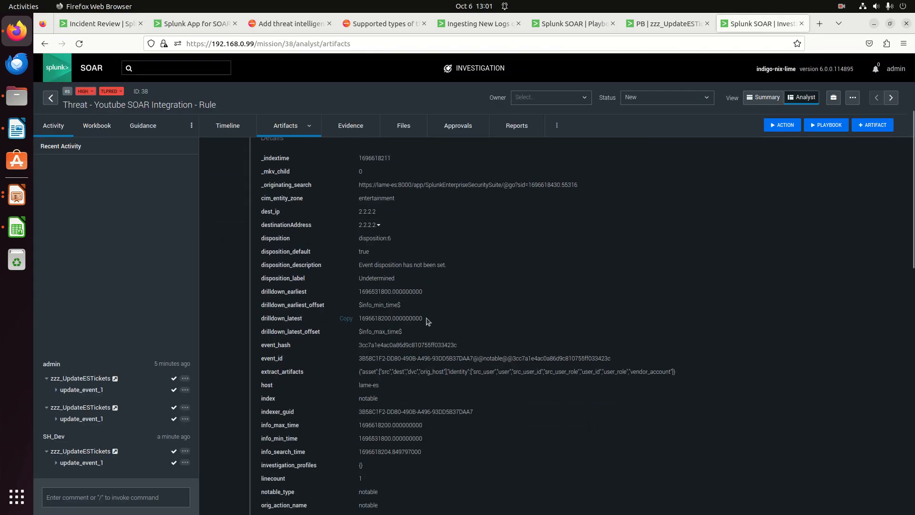
scroll(405, 302, down, 5)
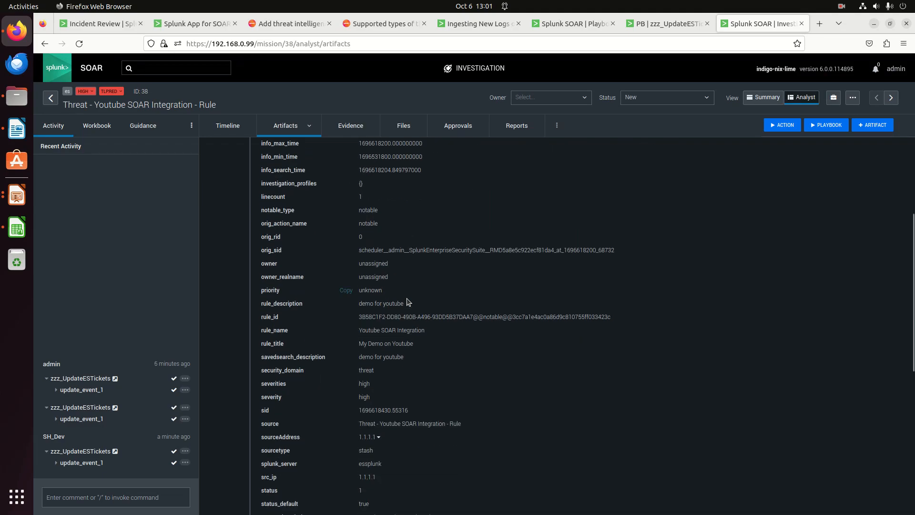
scroll(415, 309, down, 8)
scroll(415, 310, up, 15)
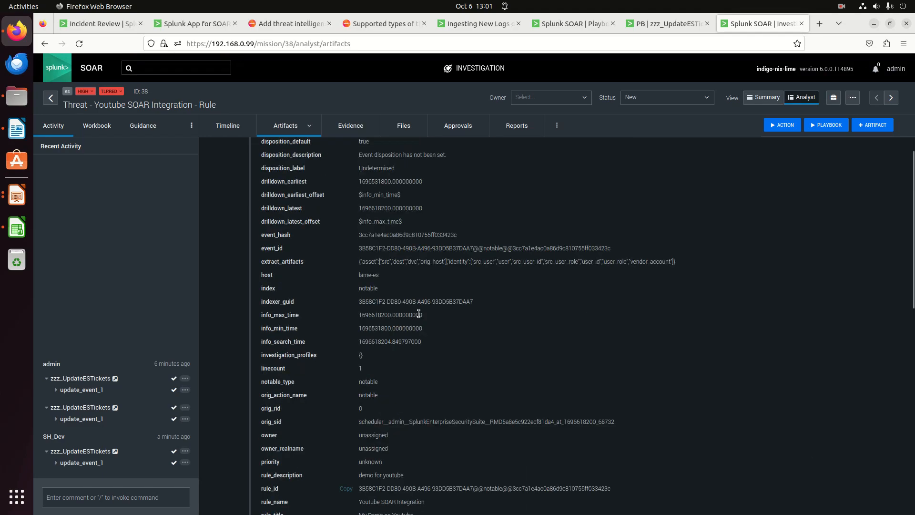
Dismiss the Sync Playbooks message in the Splunk App for SOAR Export and open Enterprise Security's Content Management page.
click(200, 24)
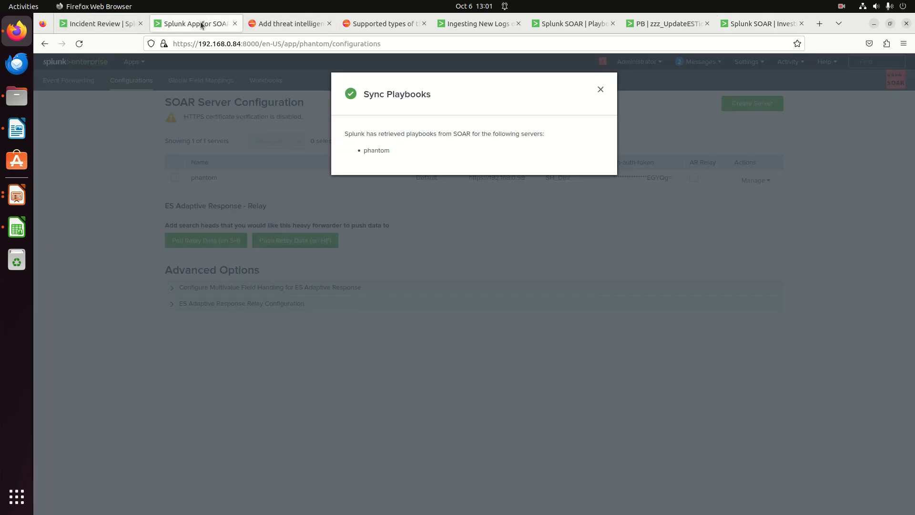
click(600, 89)
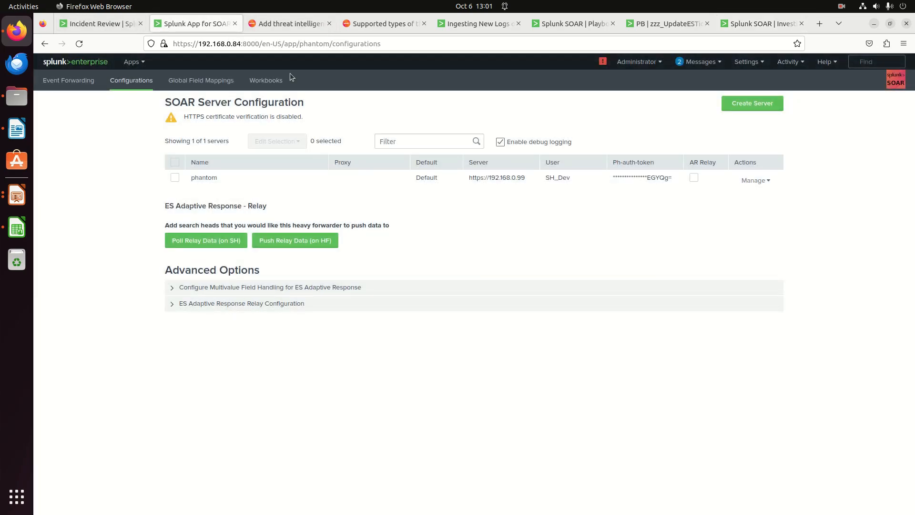
click(132, 62)
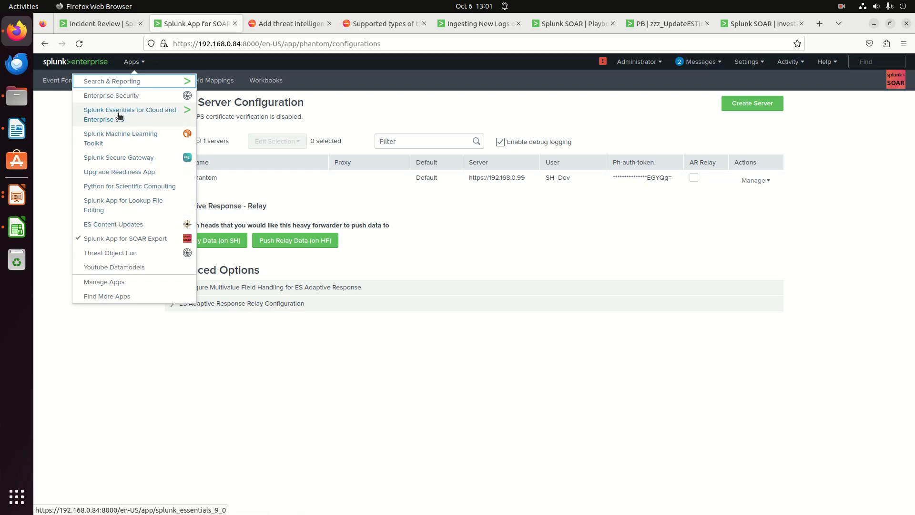
click(121, 97)
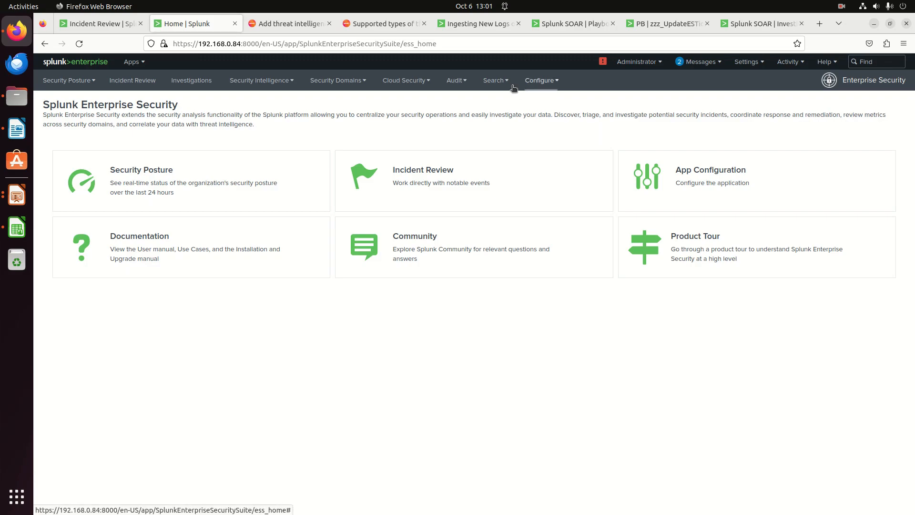
click(506, 87)
click(548, 81)
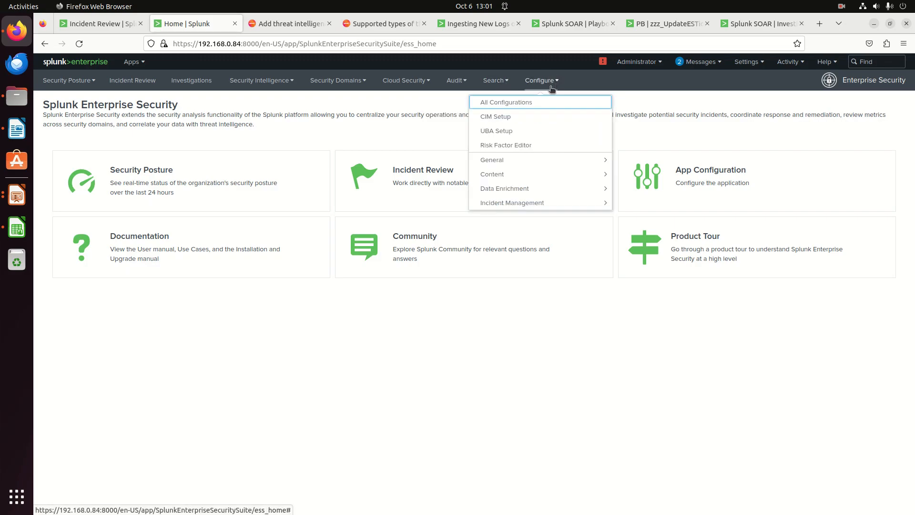
click(511, 174)
click(513, 116)
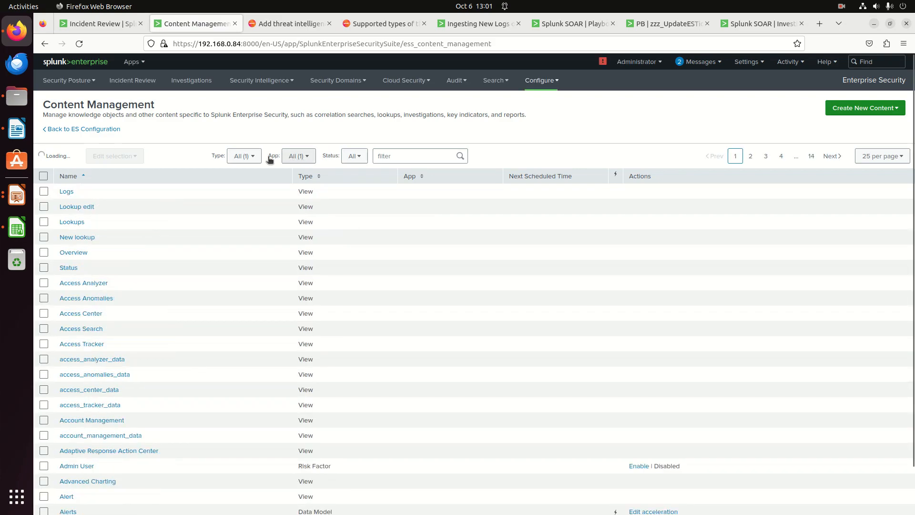
Filter the content to enabled correlation searches and open "Threat - Youtube SOAR Integration - Rule" for editing.
click(249, 158)
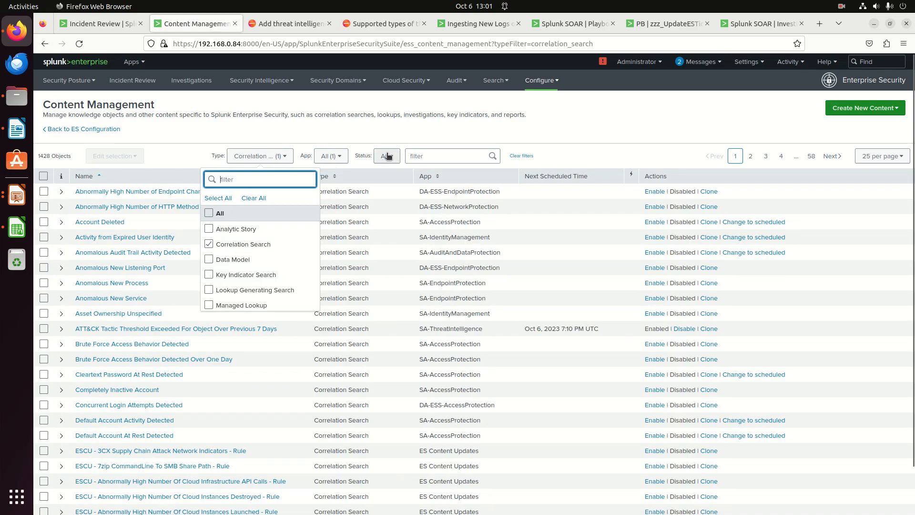
click(383, 161)
click(361, 196)
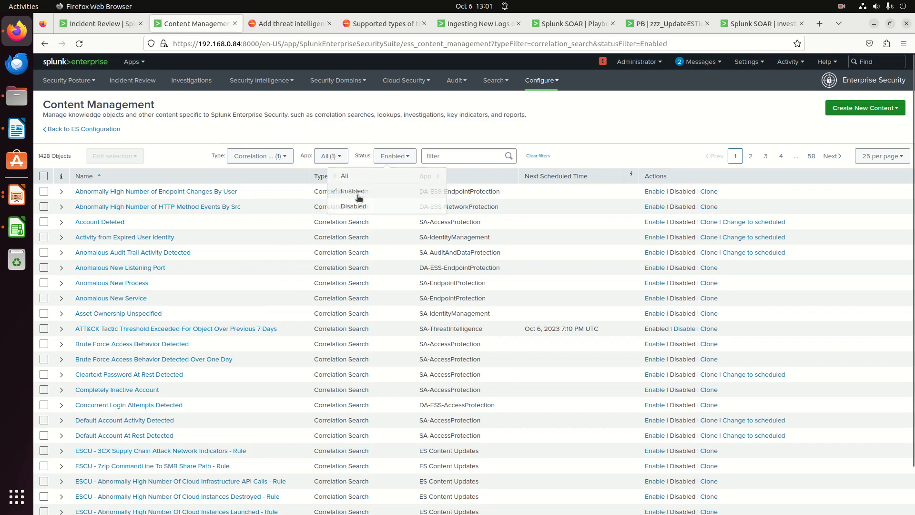
click(102, 221)
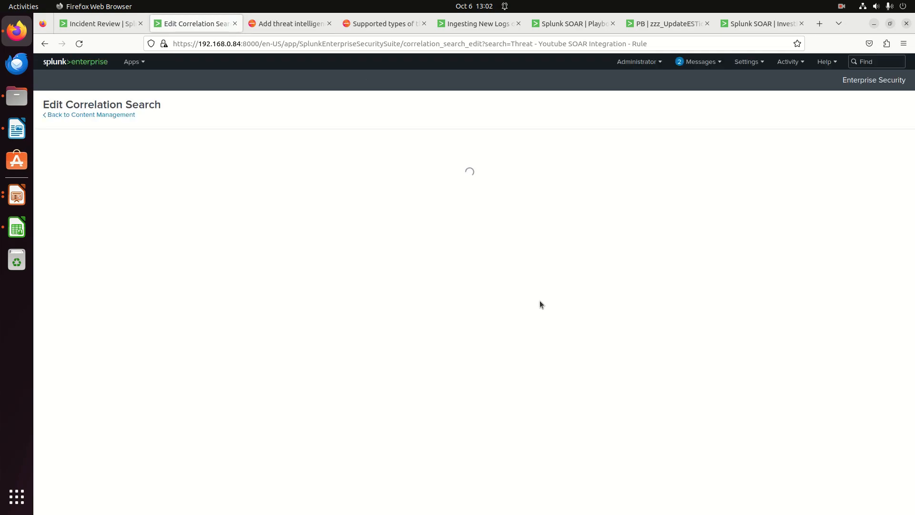
Add a Send to SOAR adaptive response action to the correlation search.
scroll(714, 361, down, 5)
scroll(713, 361, down, 10)
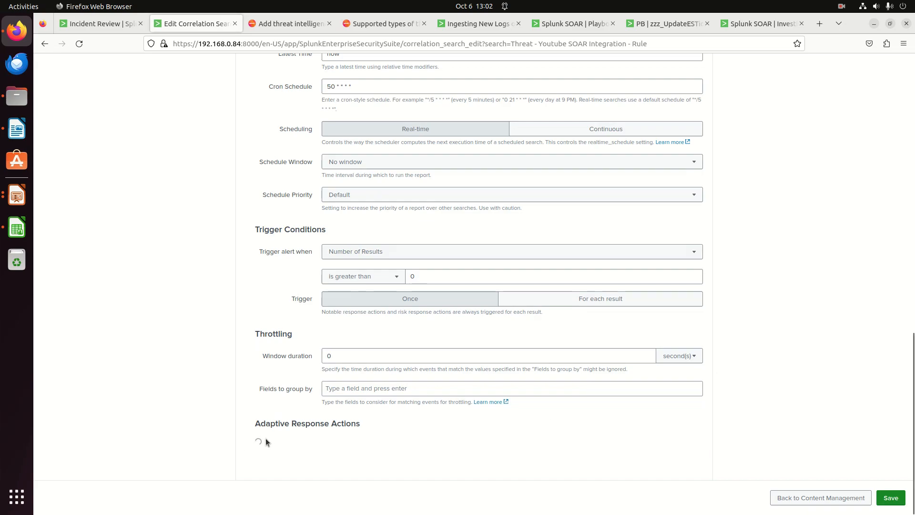
click(306, 446)
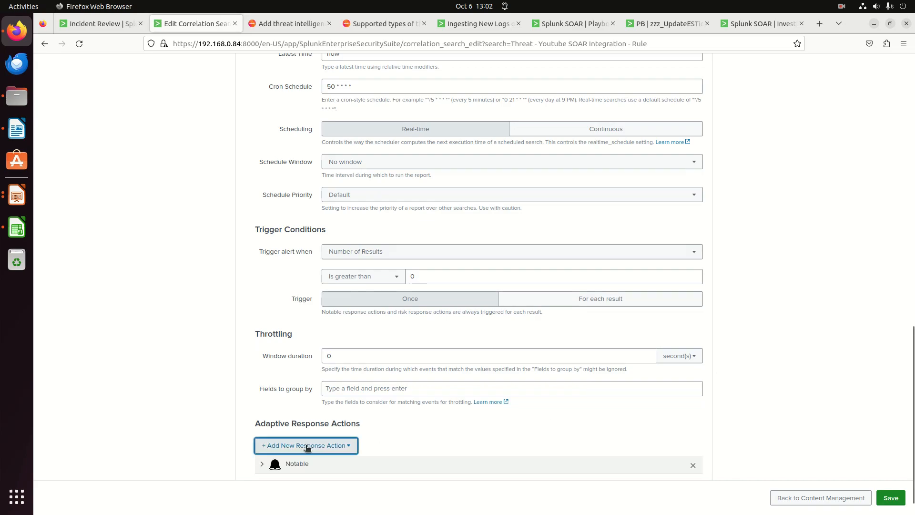
scroll(233, 395, down, 5)
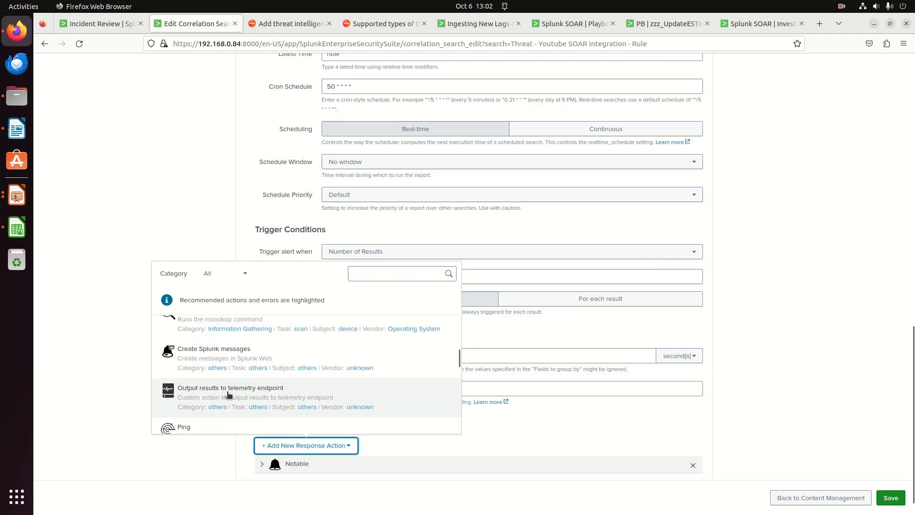
scroll(228, 393, up, 3)
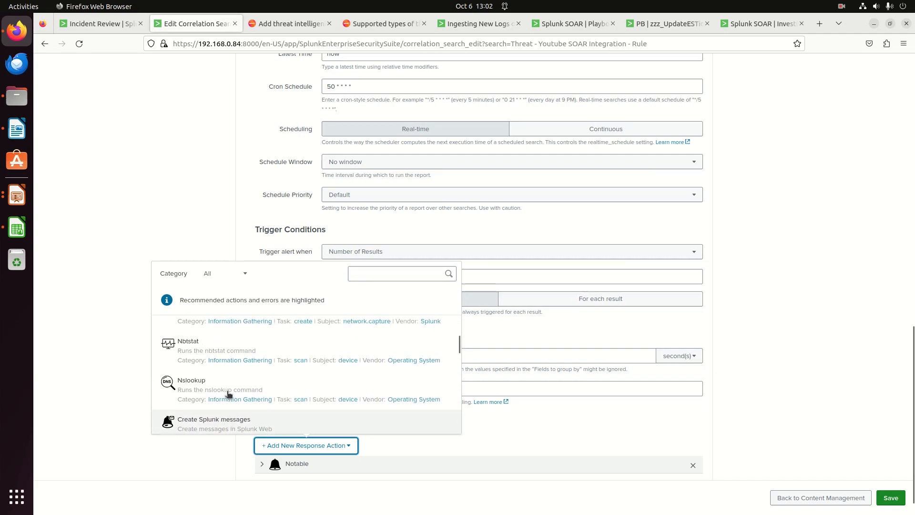
scroll(228, 394, up, 1)
scroll(228, 393, down, 4)
scroll(228, 393, down, 3)
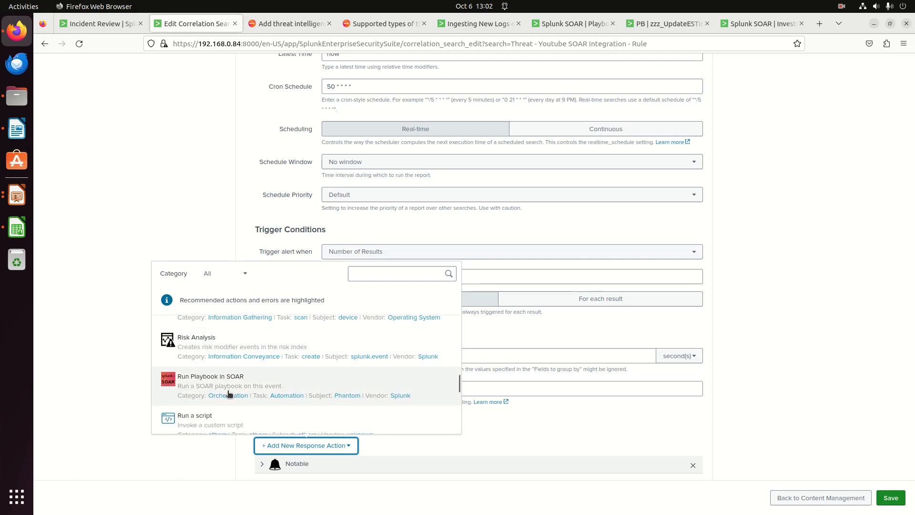
scroll(228, 394, up, 3)
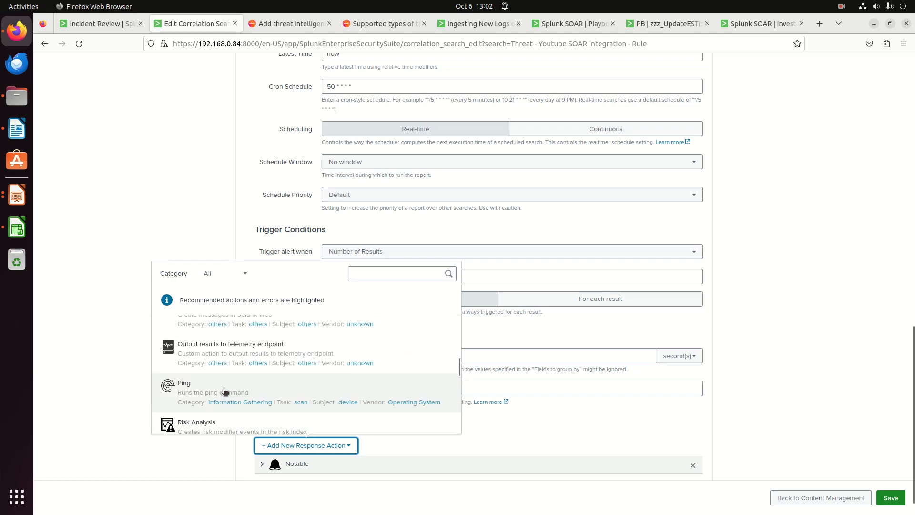
scroll(224, 391, up, 2)
scroll(224, 392, down, 5)
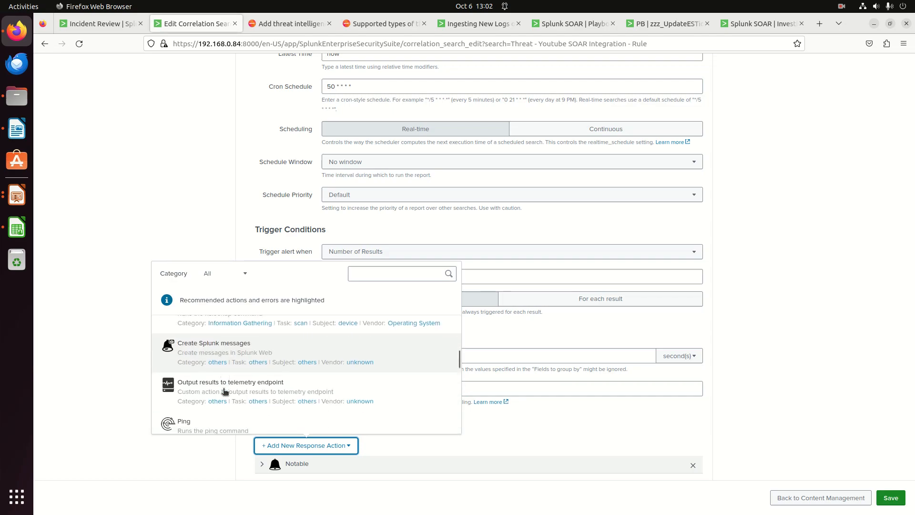
scroll(223, 391, down, 2)
scroll(194, 390, down, 1)
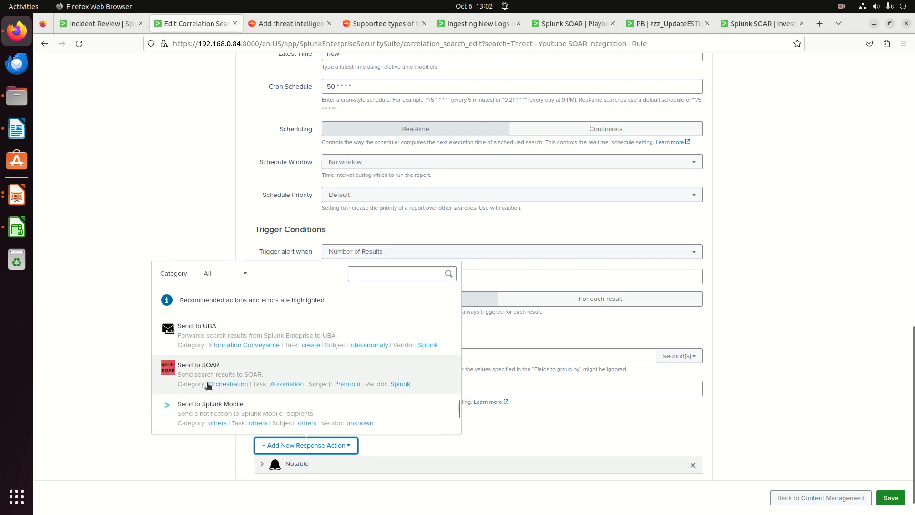
click(200, 366)
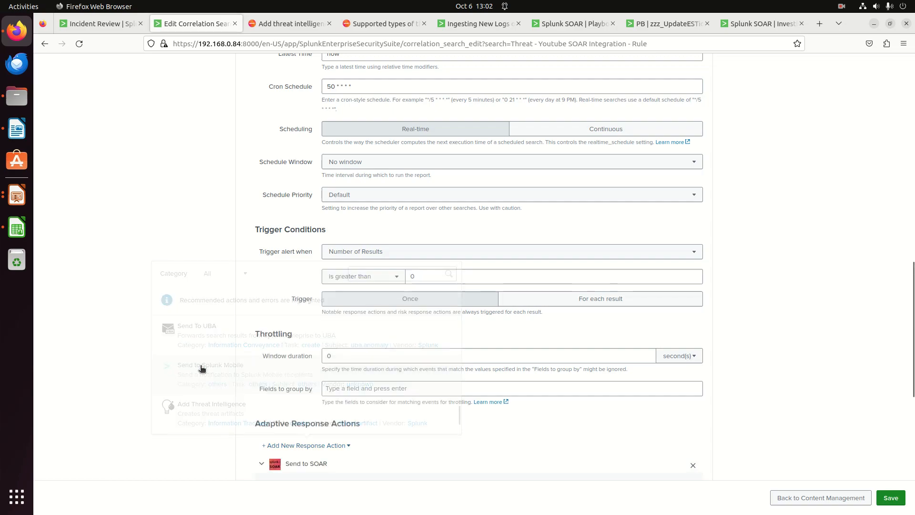
Set the Send to SOAR action's SOAR instance to phantom and its sensitivity to TLP: Red.
scroll(418, 405, down, 2)
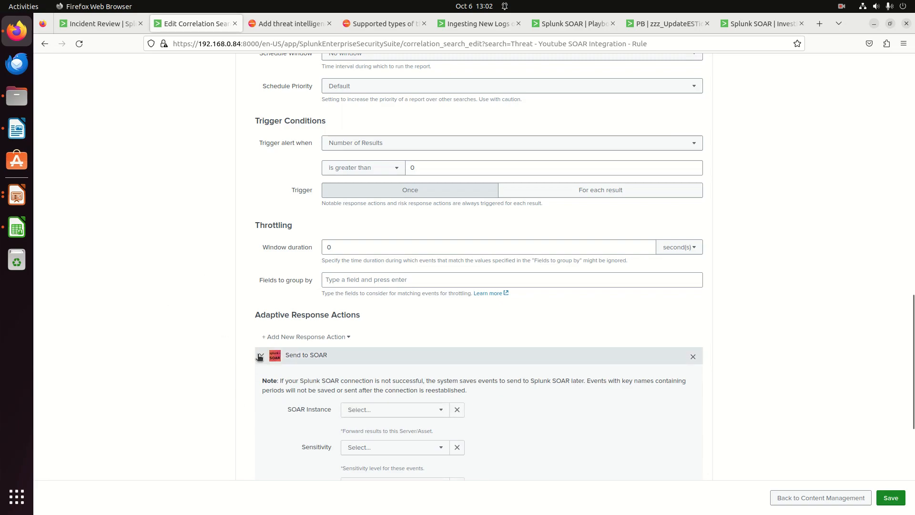
click(413, 414)
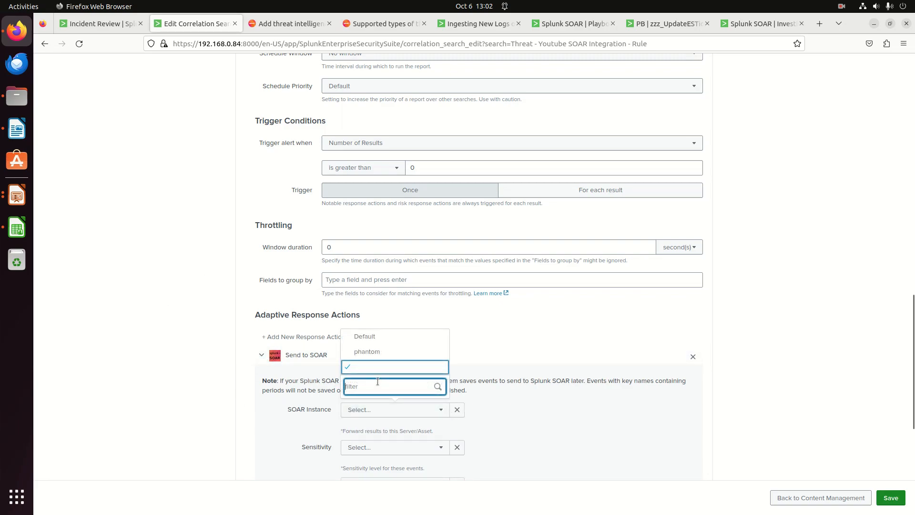
click(366, 363)
scroll(337, 409, down, 1)
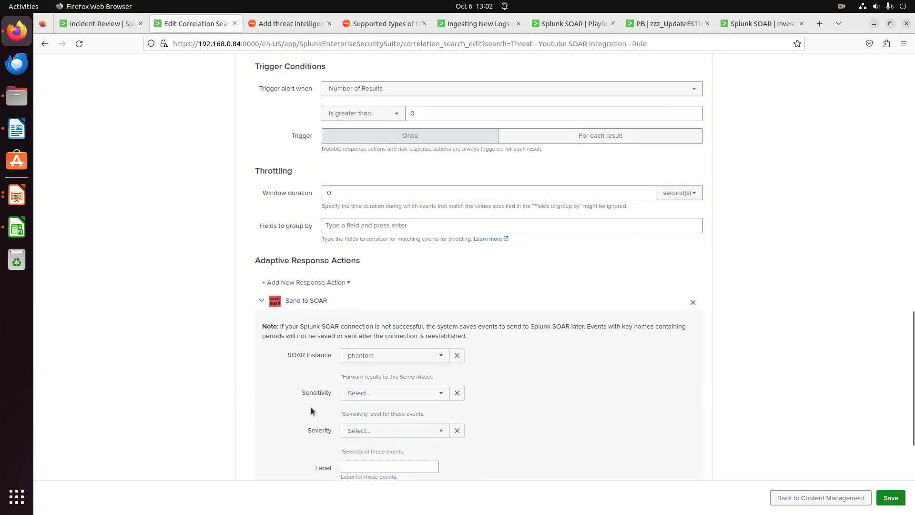
click(374, 398)
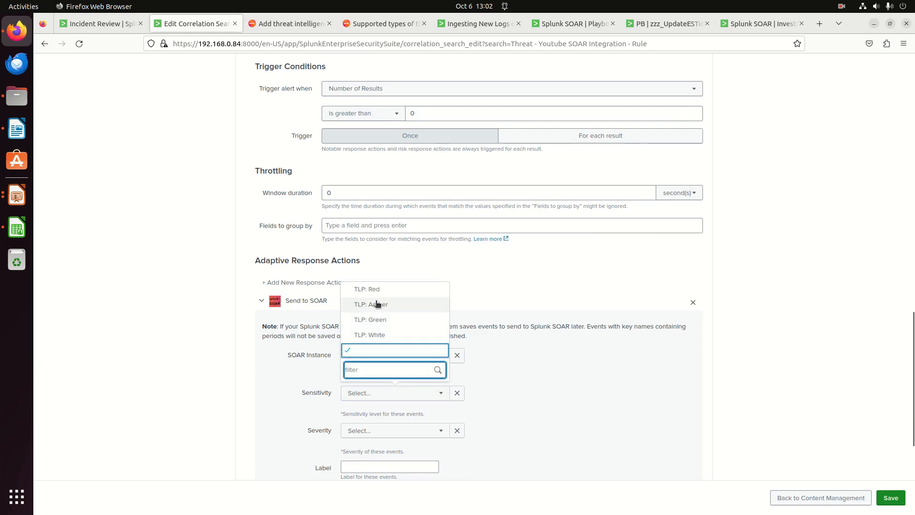
click(367, 289)
scroll(363, 408, down, 1)
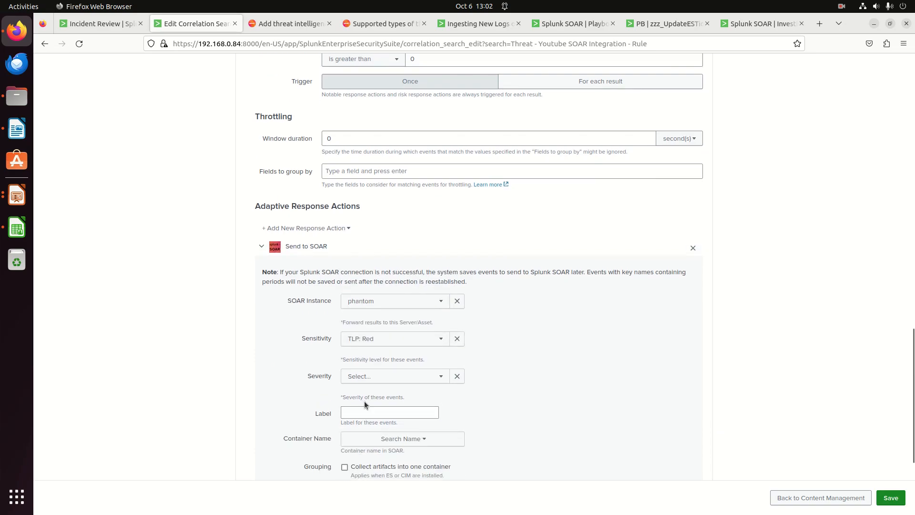
Set the Send to SOAR action's severity to Default: High and its label to es, and save the correlation search.
click(359, 376)
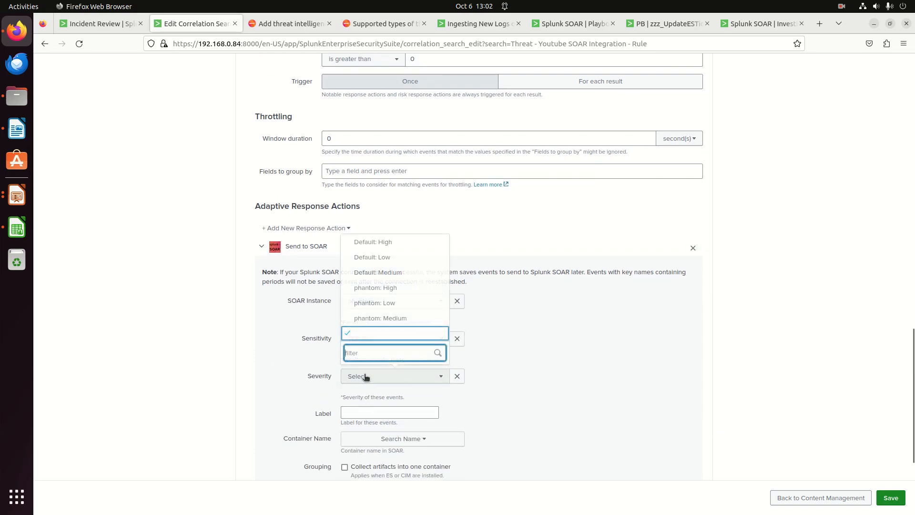
click(370, 243)
scroll(270, 383, down, 1)
scroll(270, 382, down, 1)
click(373, 301)
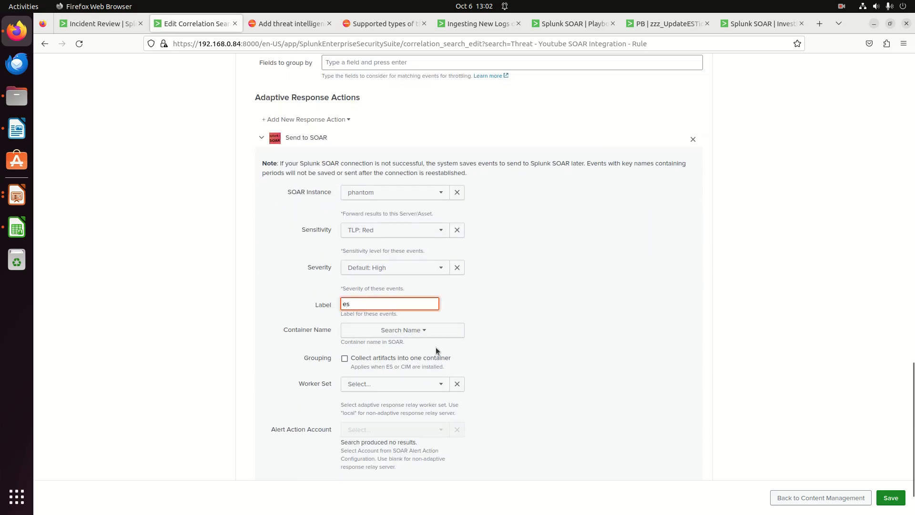
scroll(516, 353, down, 1)
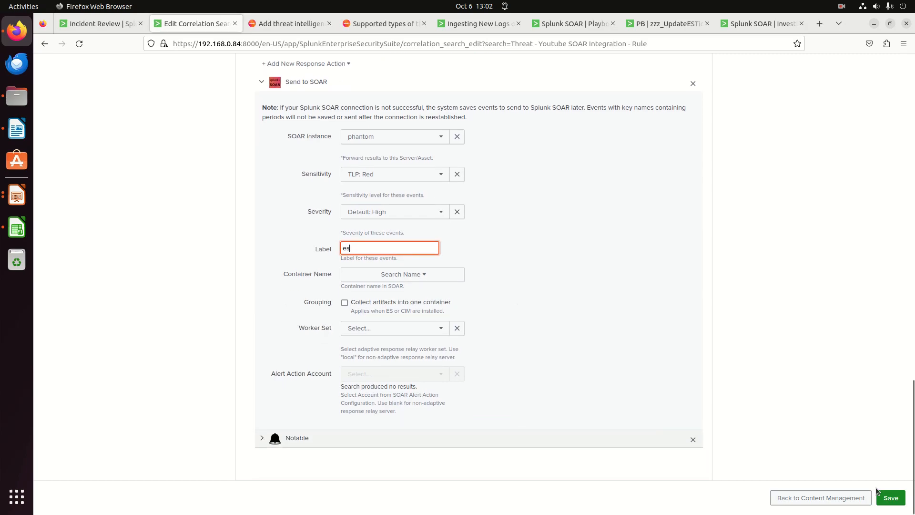
click(890, 498)
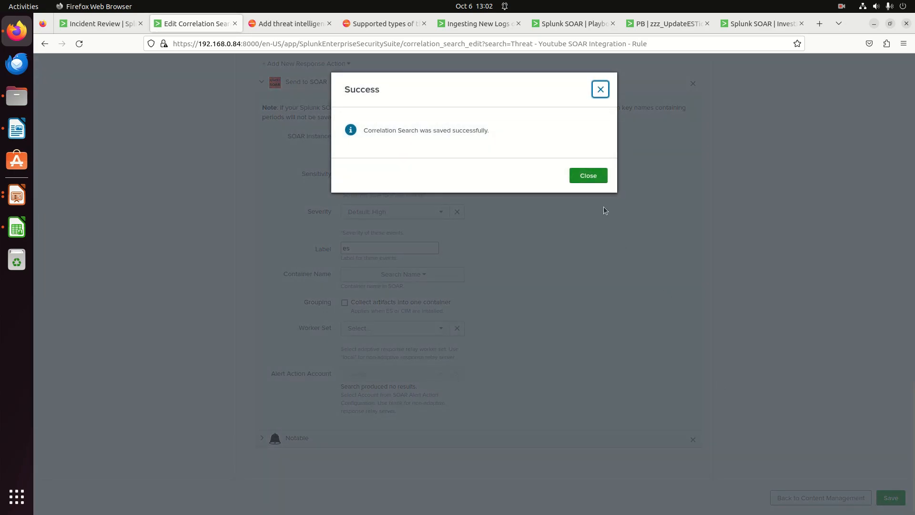
click(588, 176)
Change the correlation search's cron schedule to 4 * * * * and save the search.
scroll(853, 387, up, 10)
scroll(839, 399, up, 4)
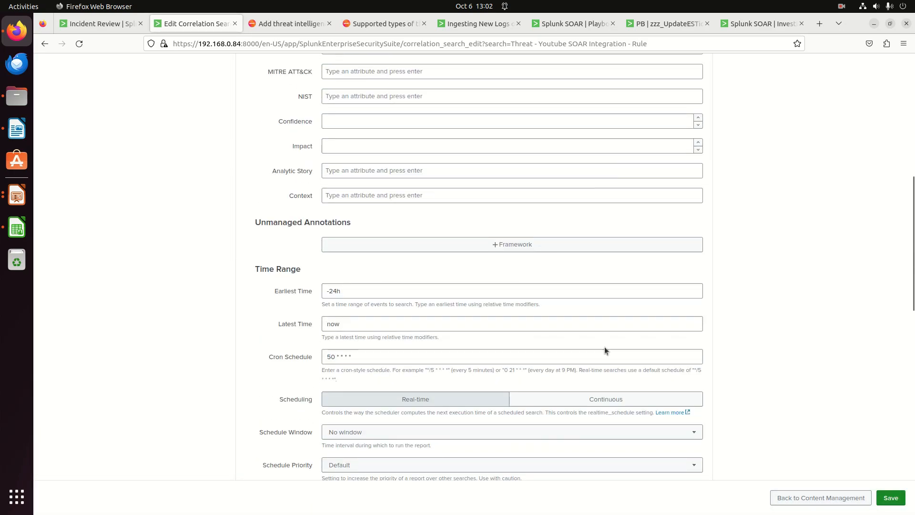
click(339, 357)
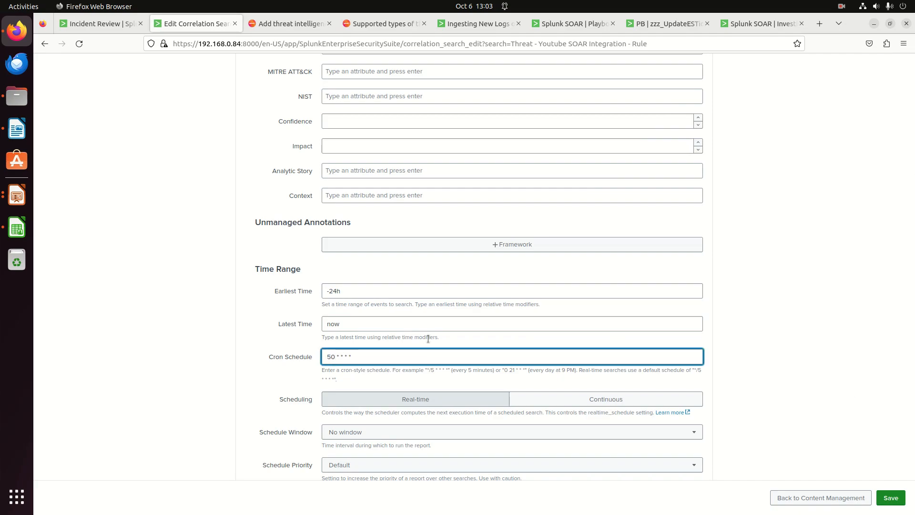
text(4)
click(888, 497)
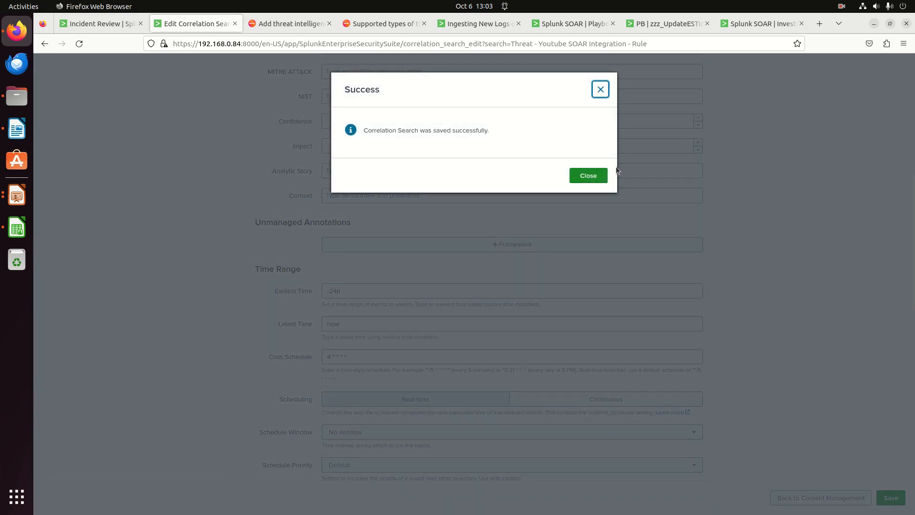
click(591, 175)
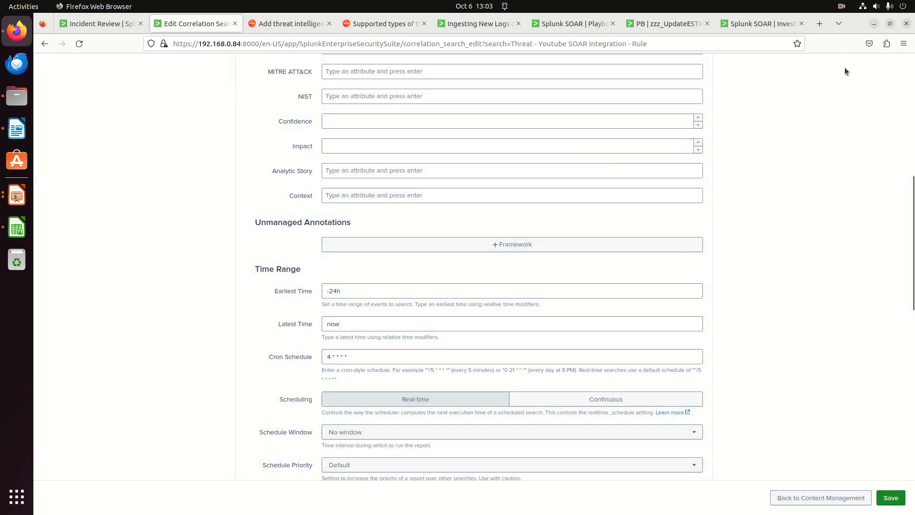
click(842, 11)
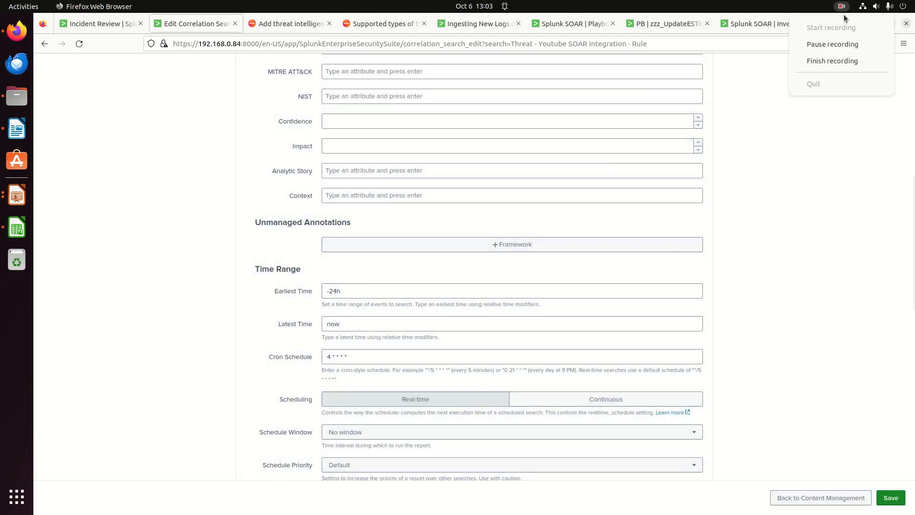
click(836, 42)
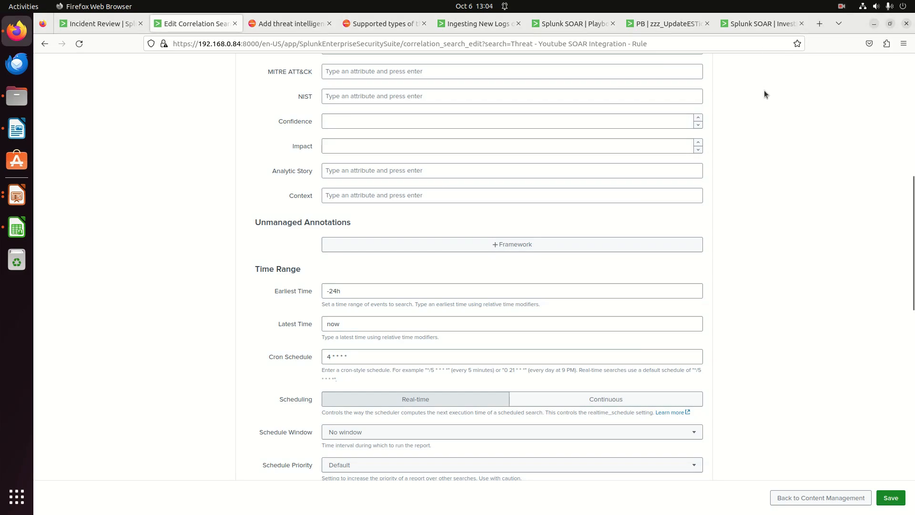
scroll(270, 97, up, 2)
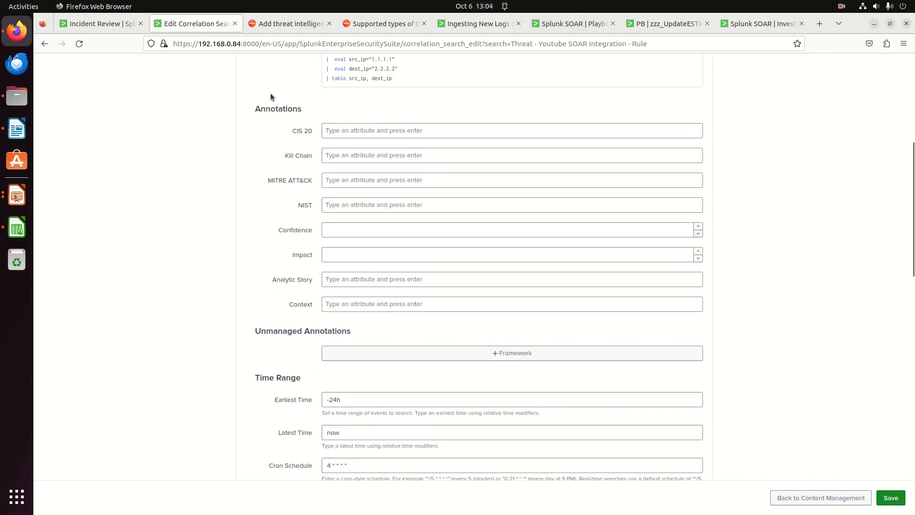
Refresh the SOAR event list, open "Threat - Youtube SOAR Integration - Rule" event 39 and expand its artifact details.
click(747, 25)
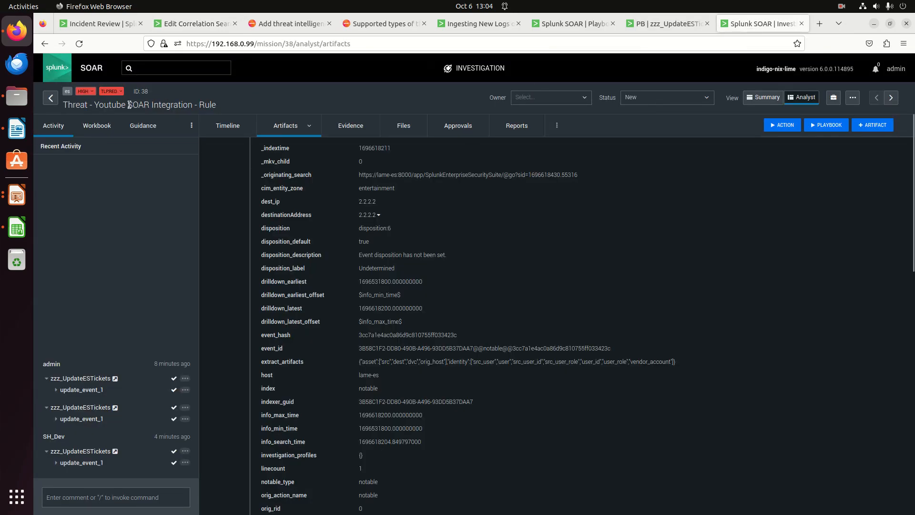
click(50, 97)
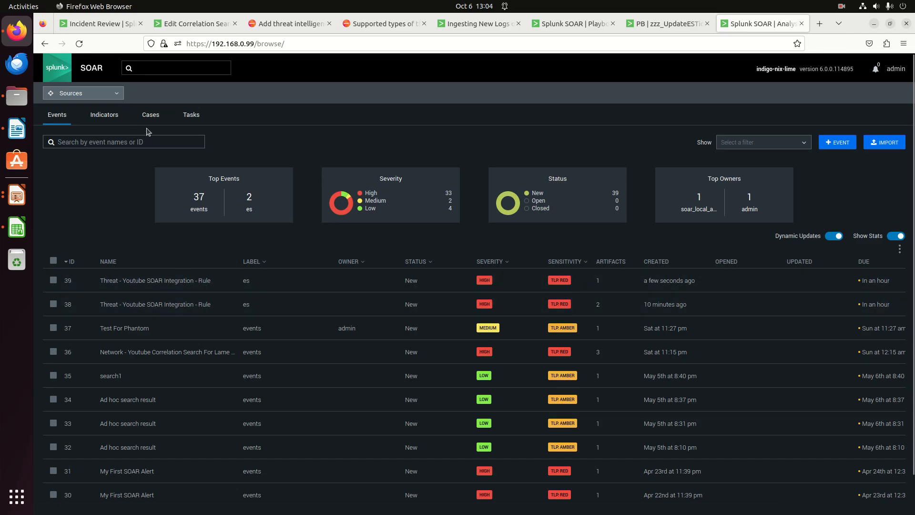
click(79, 43)
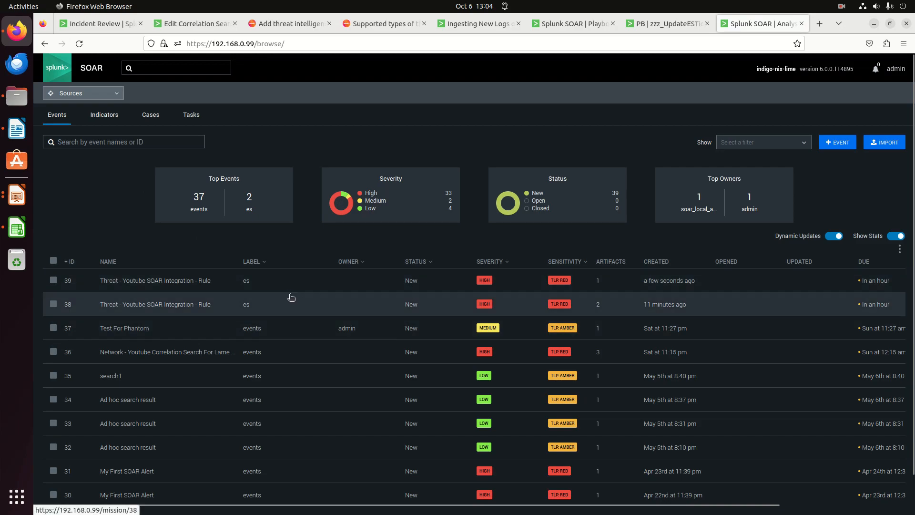
click(188, 281)
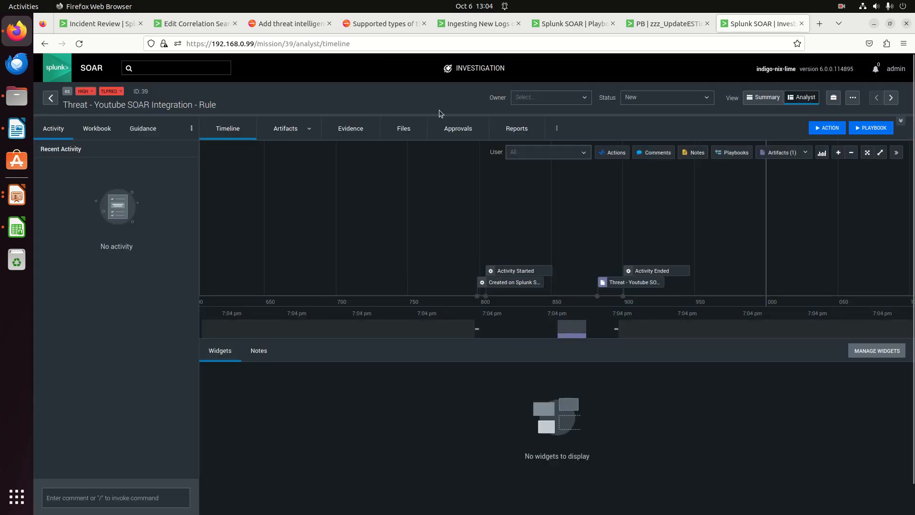
click(50, 106)
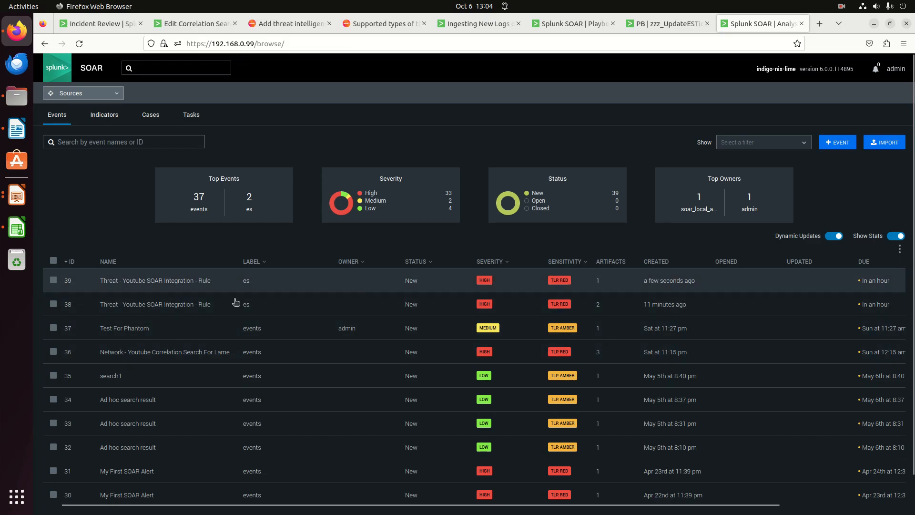
click(173, 282)
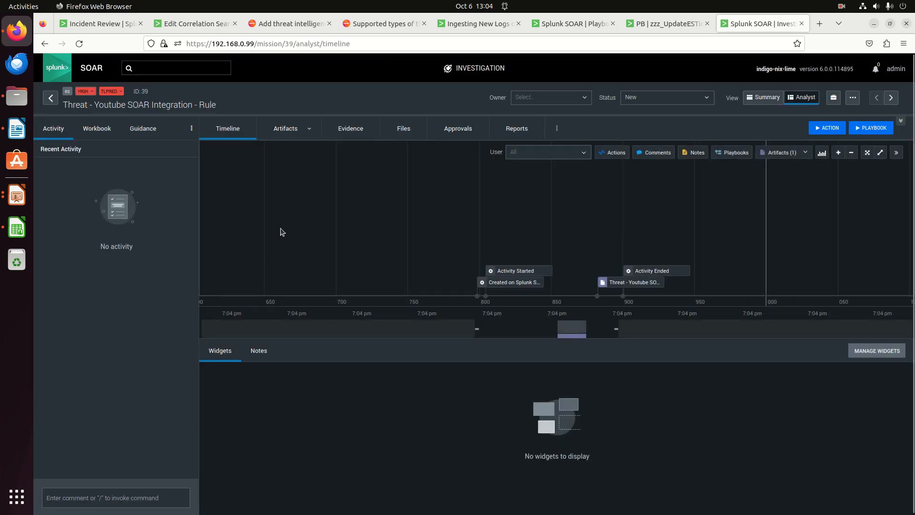
click(287, 130)
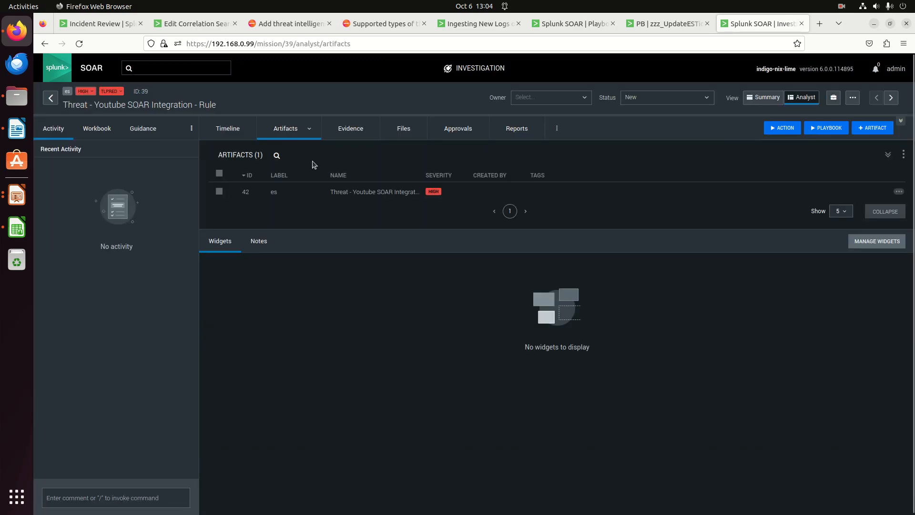
click(270, 199)
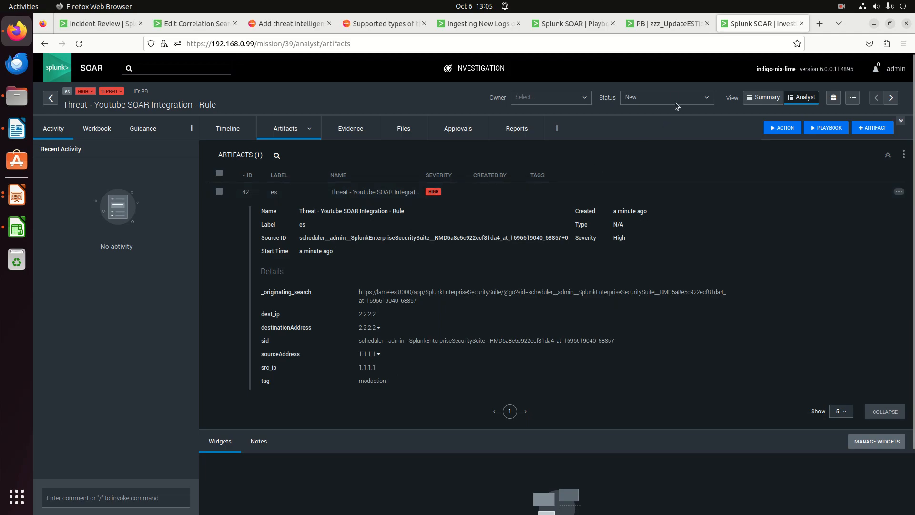
Open event 38 from the SOAR event sources in the separate Playbooks browser page and expand artifact 41.
click(679, 27)
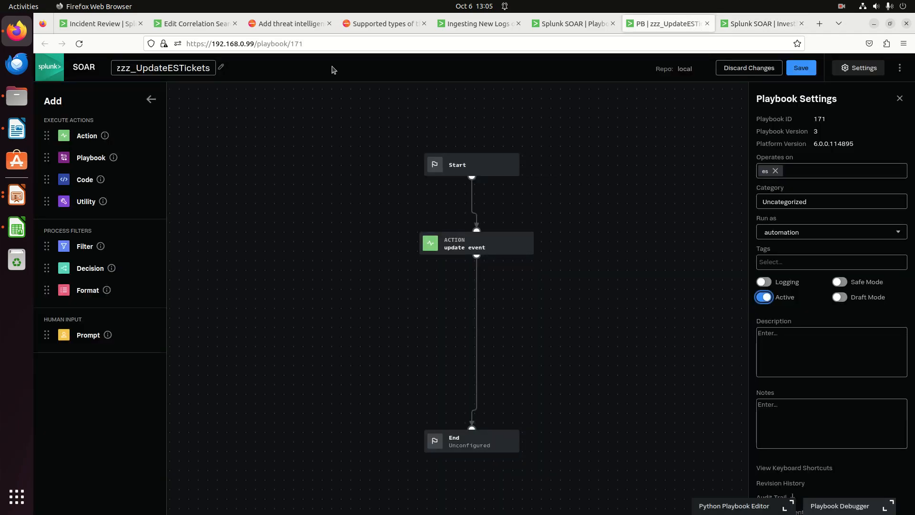
click(559, 23)
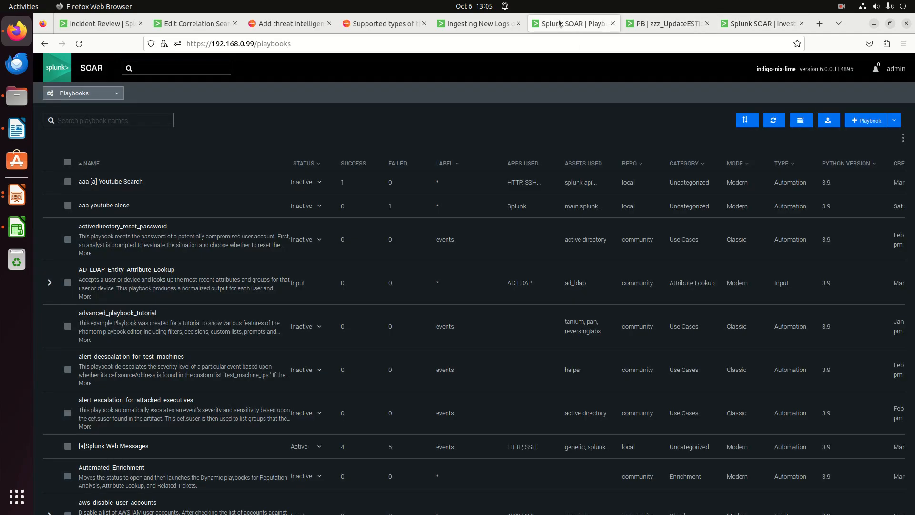
click(112, 93)
click(98, 123)
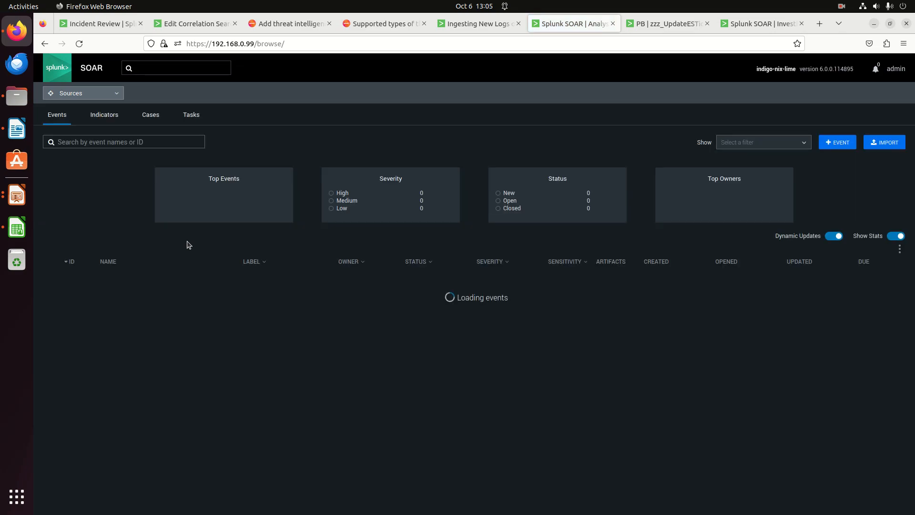
click(216, 303)
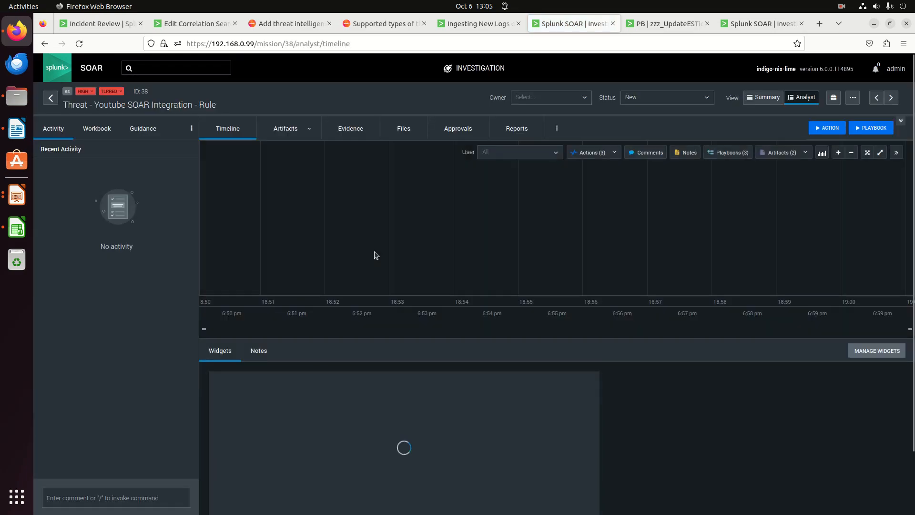
click(288, 132)
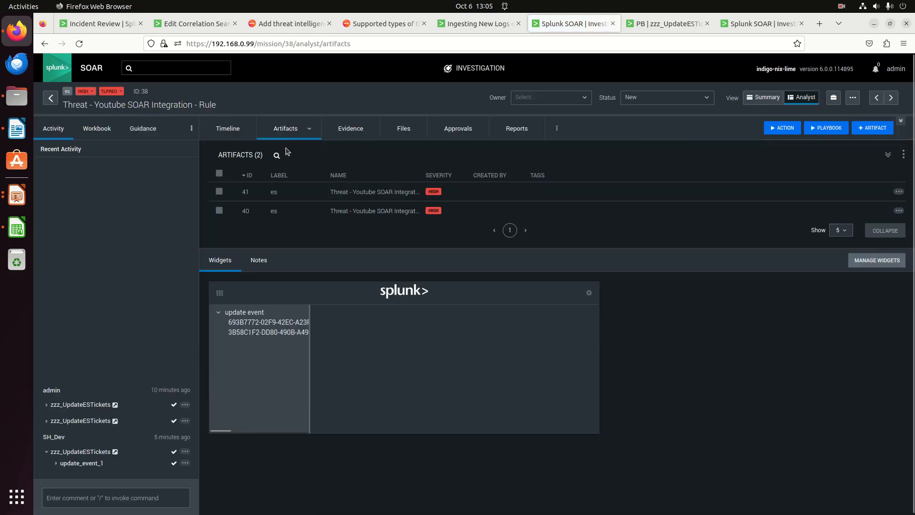
click(289, 195)
Examine the fields of event 38's artifact and highlight its event_id value.
scroll(416, 286, down, 6)
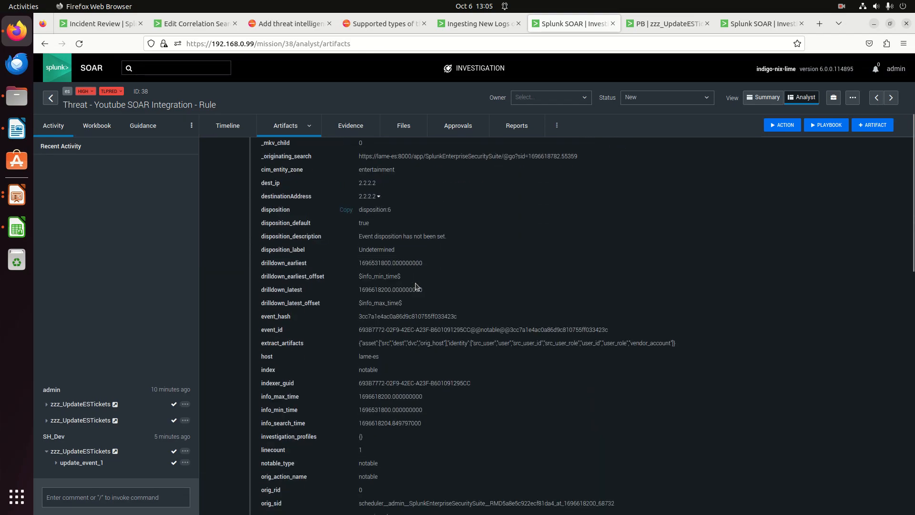
scroll(415, 284, down, 10)
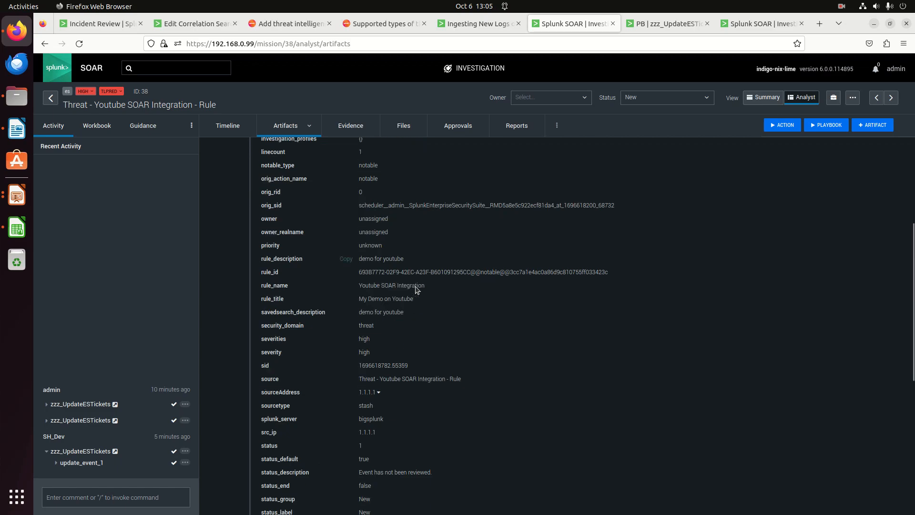
scroll(415, 290, up, 9)
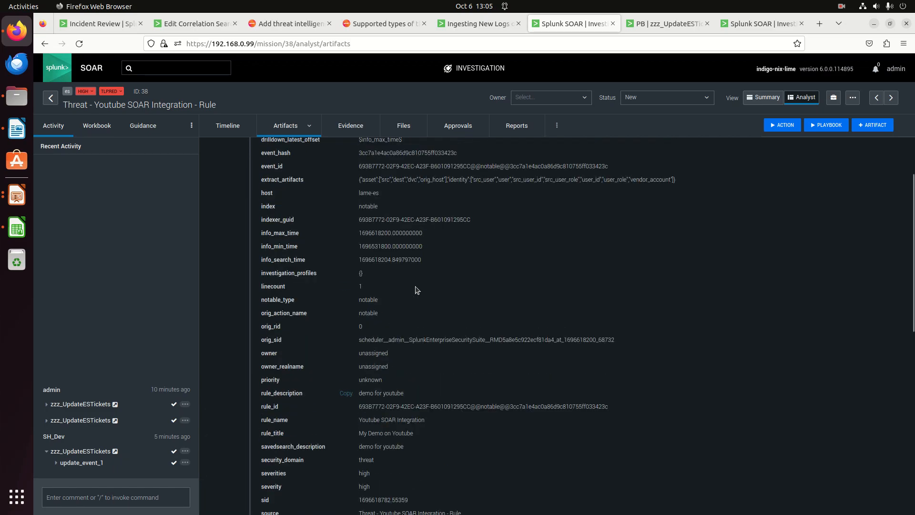
scroll(416, 287, up, 4)
scroll(418, 288, down, 4)
drag(358, 275, 608, 275)
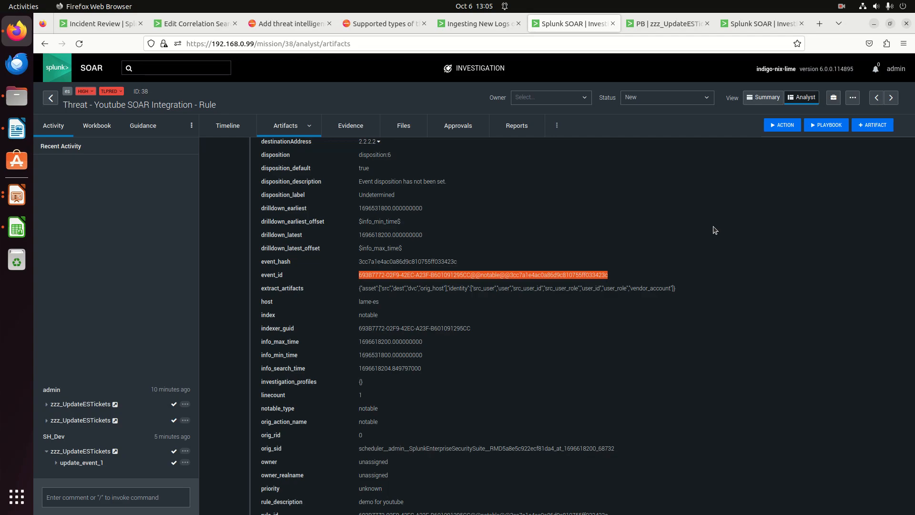
Return to event 39 to compare its artifact fields, and check its workbook and recent activity.
click(741, 24)
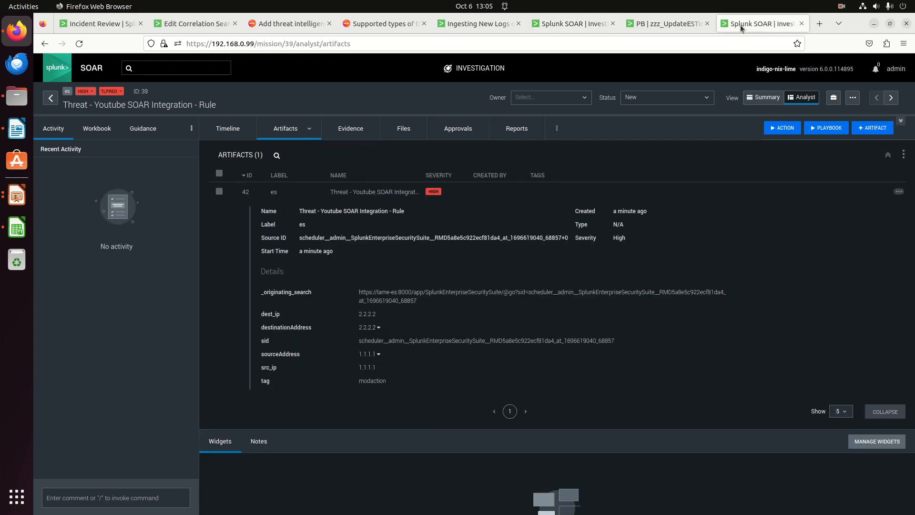
click(104, 132)
click(53, 133)
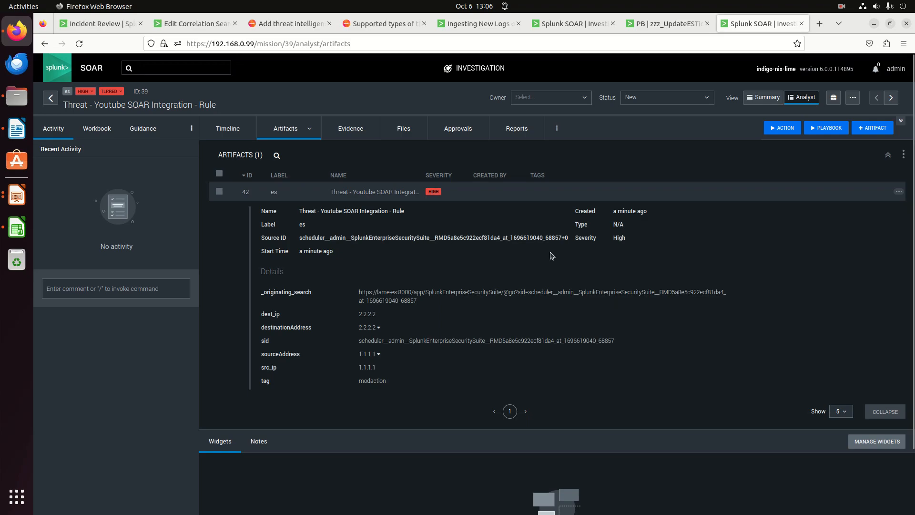
Review the Send to SOAR settings in the correlation search editor and collapse that response action.
click(186, 25)
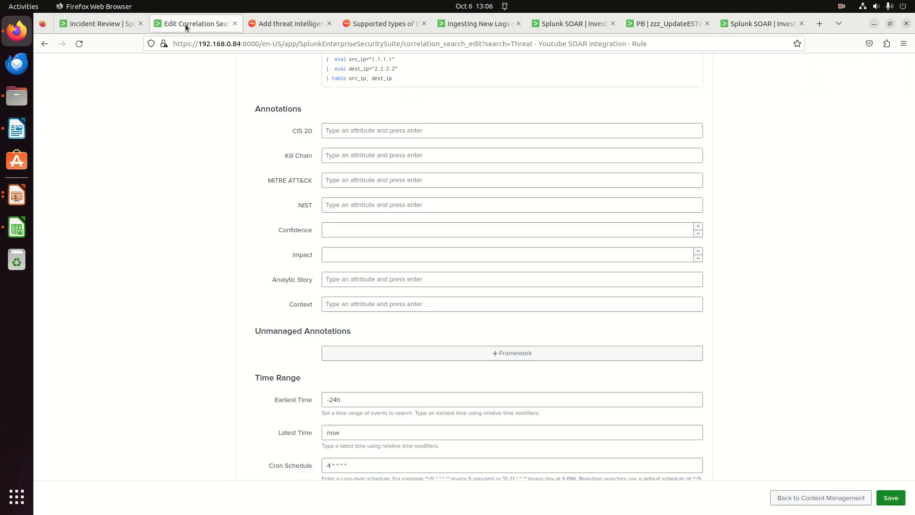
scroll(421, 315, down, 5)
scroll(418, 327, down, 7)
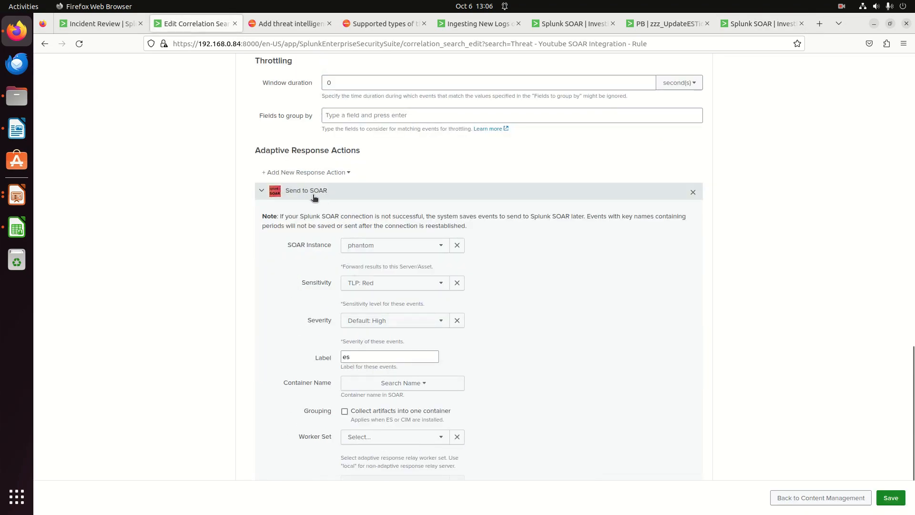
scroll(318, 216, down, 3)
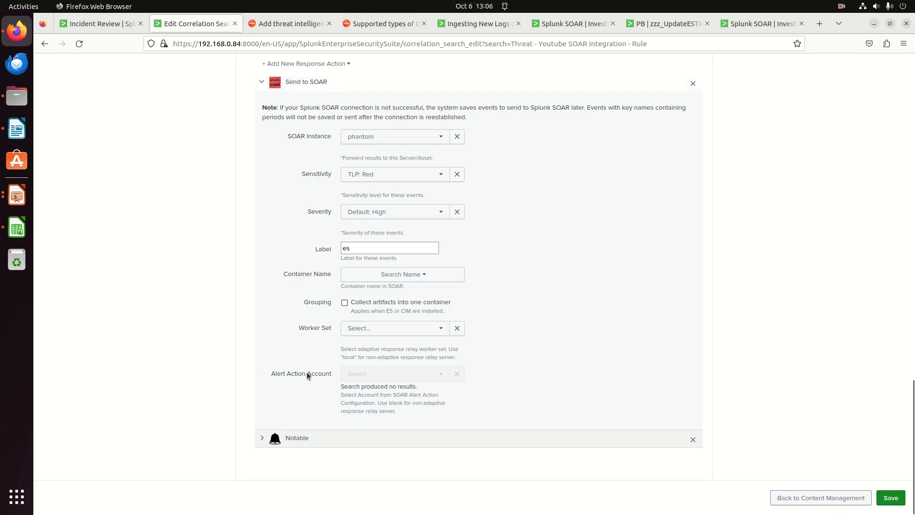
click(262, 83)
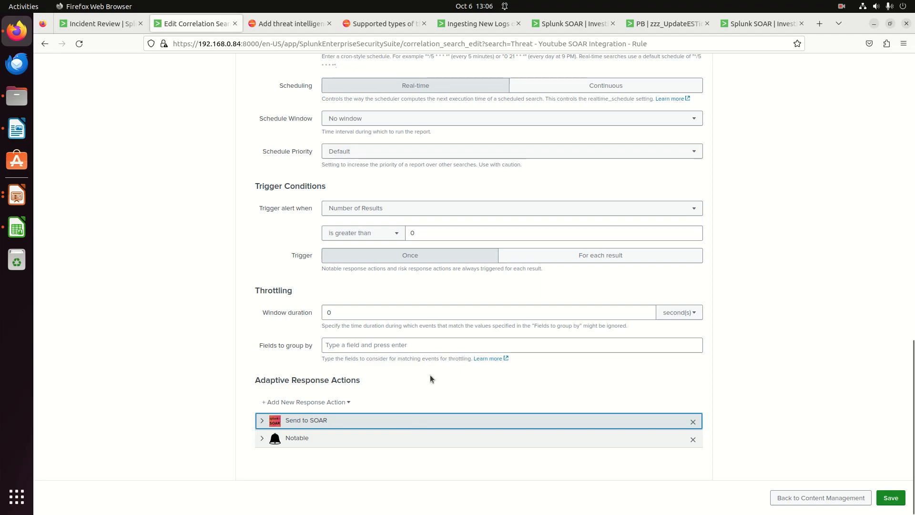
Return to Incident Review and select every listed notable, from My Demo on Youtube through Youtube Notable.
click(121, 25)
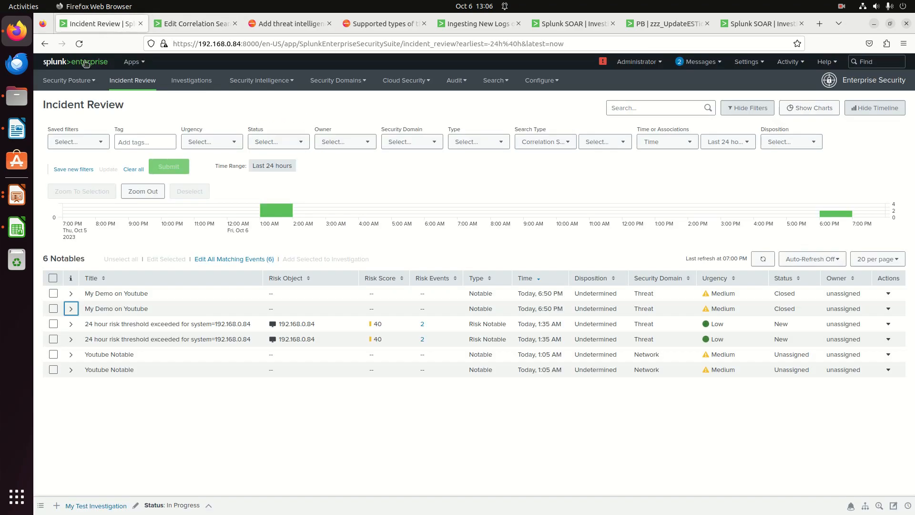
click(52, 293)
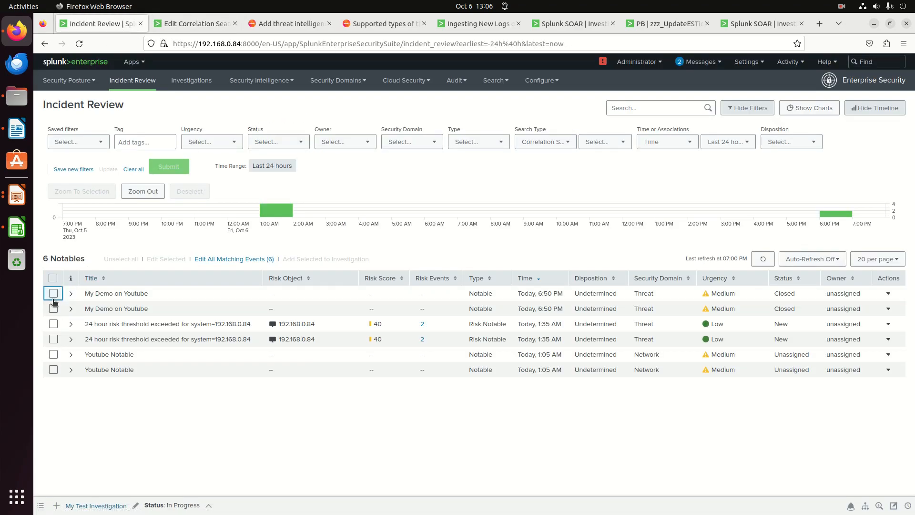
click(53, 308)
click(53, 324)
click(53, 339)
click(52, 354)
click(53, 369)
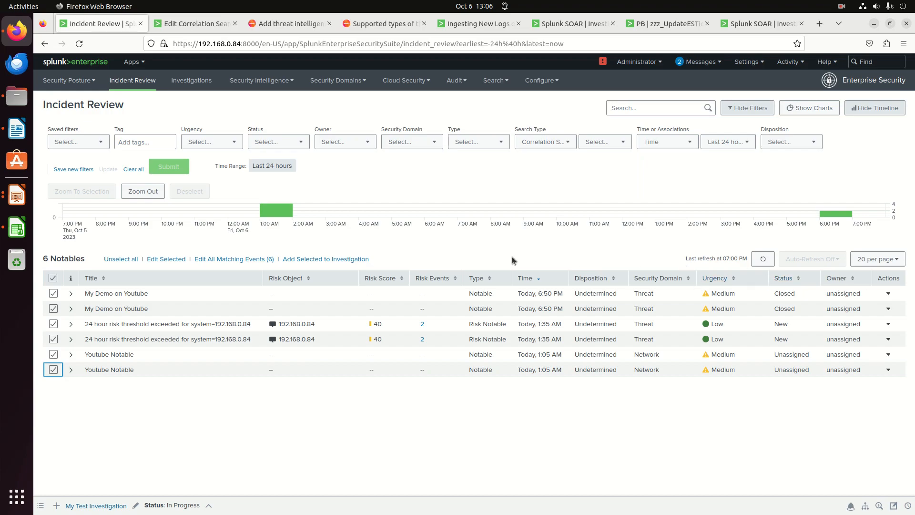
Check the actions available for the first My Demo on Youtube notable, and clear the selection of all notables.
click(887, 293)
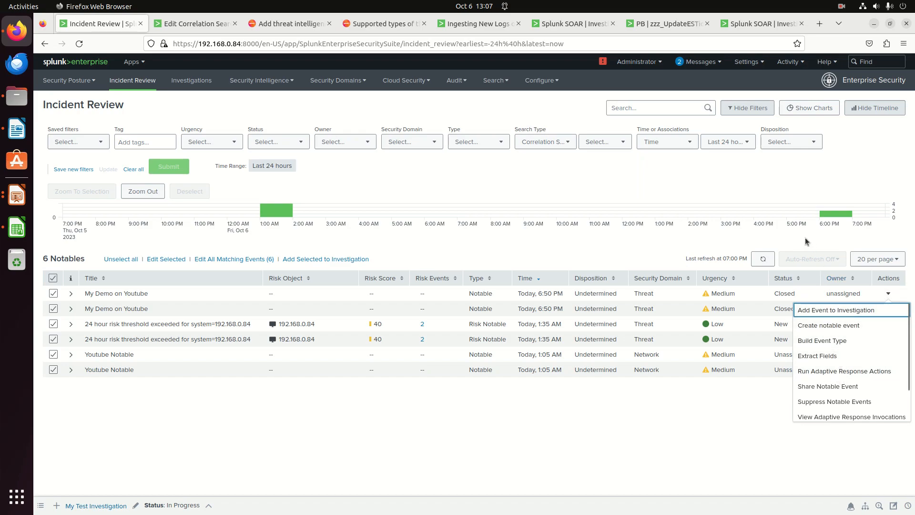
click(691, 248)
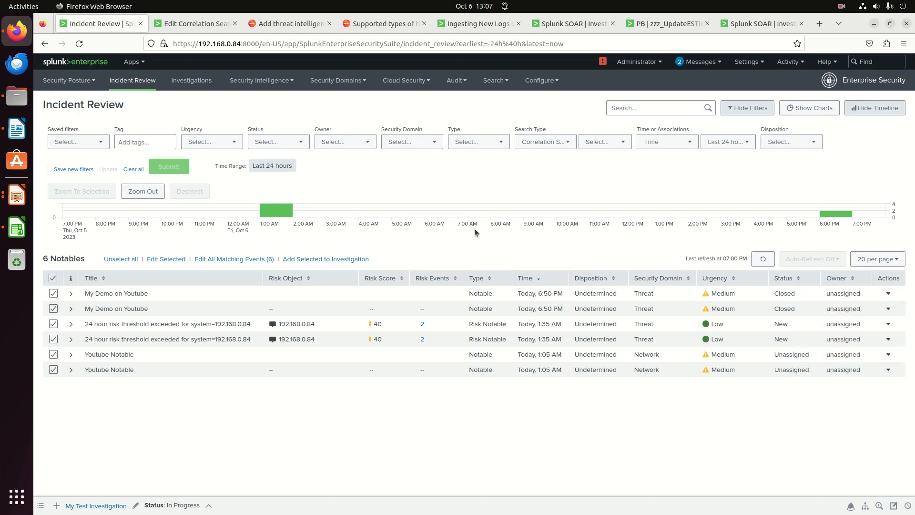
click(53, 278)
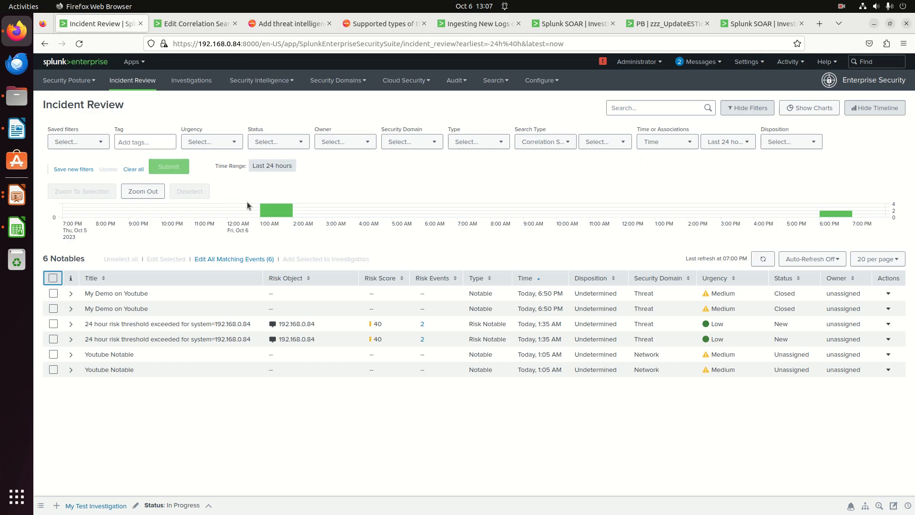
Switch to the LibreOffice Impress presentation at the slide highlighting Problems.
click(26, 196)
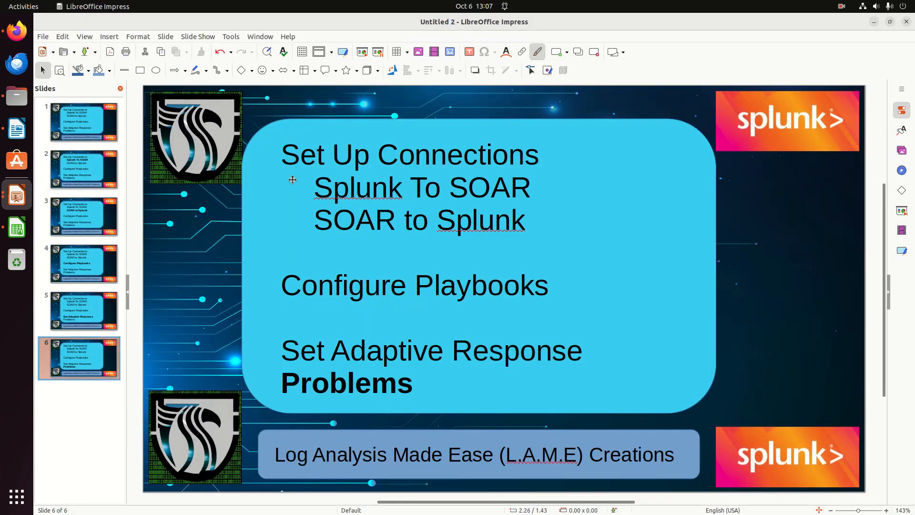